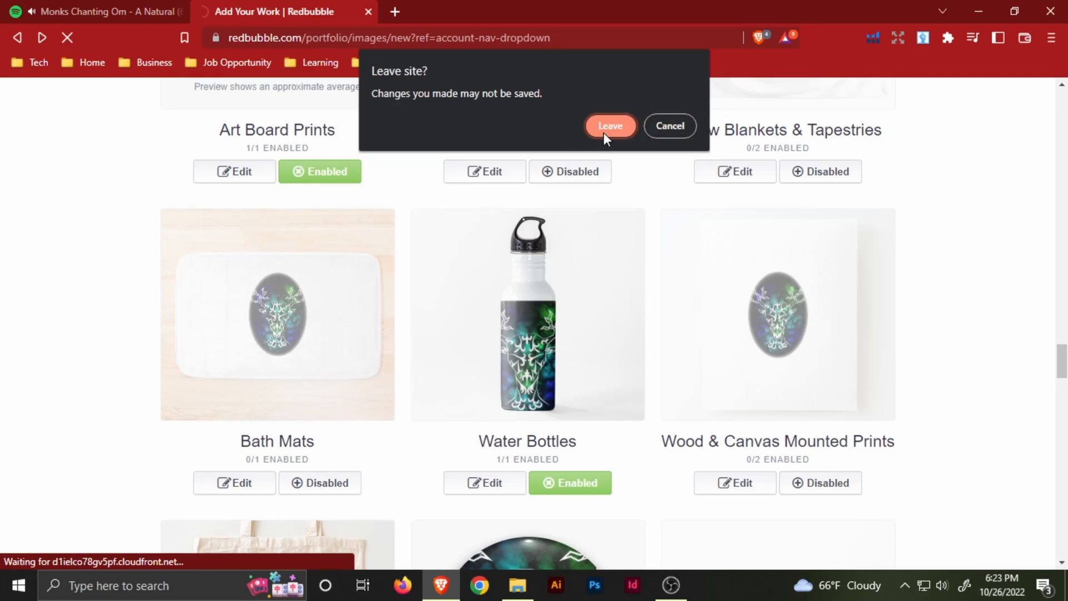
Step: Leave the unsaved work page and open the page for adding new work from the account options
left_click(607, 129)
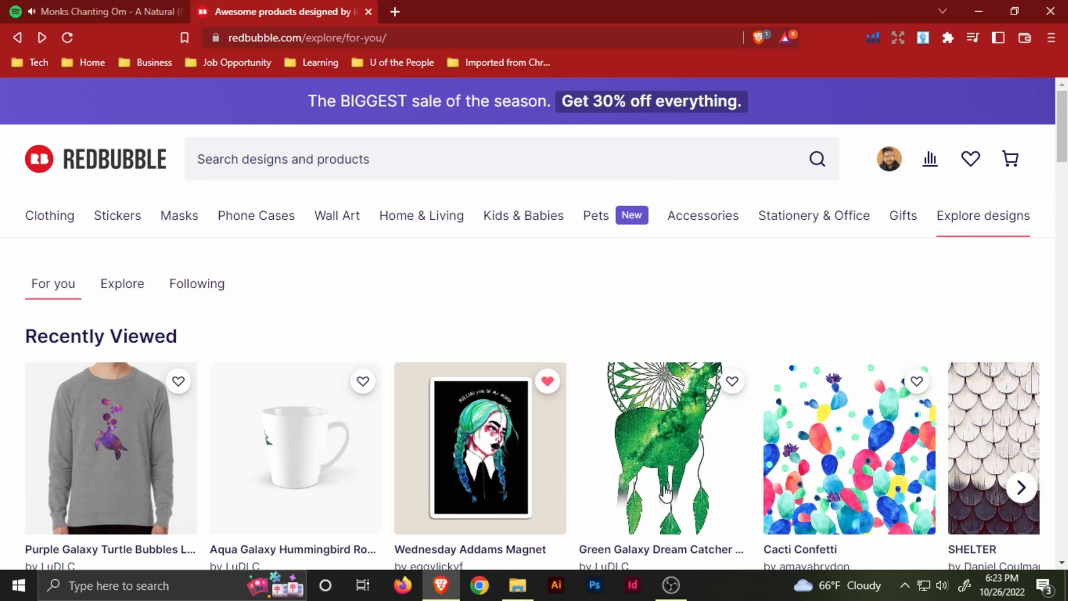
left_click(894, 166)
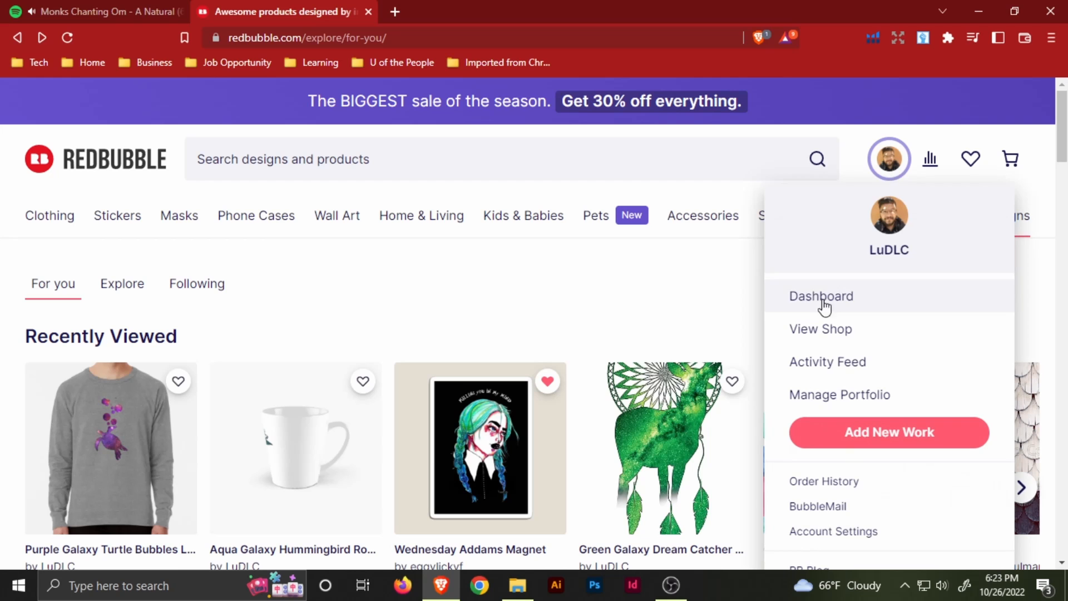
left_click(830, 430)
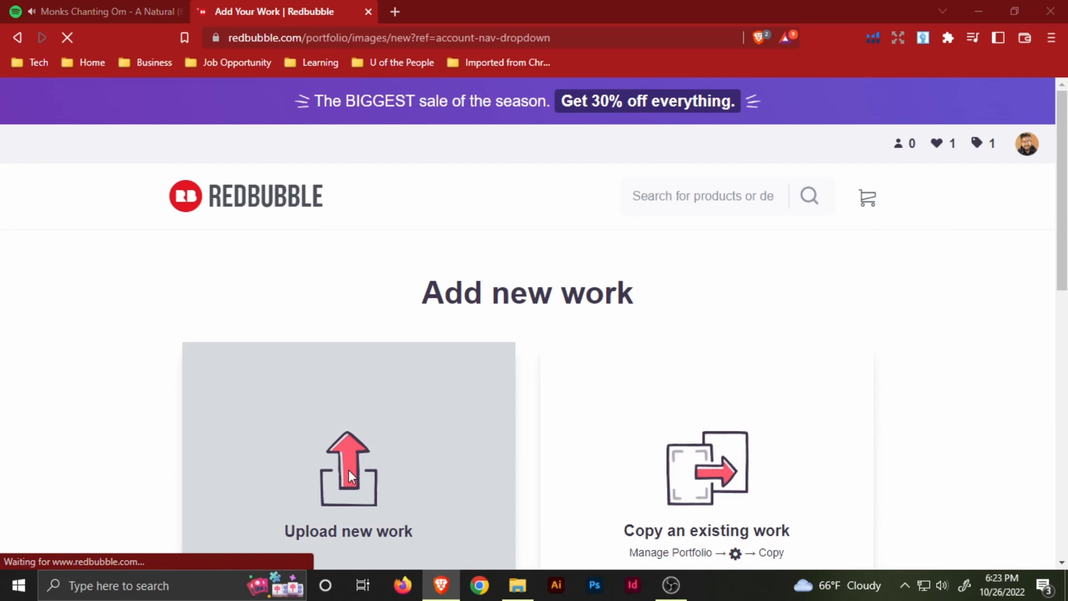
Step: Upload Deer-Design-001_Deer-transparent-finish-outline.png from the Deer Design 2 folder as a new work
left_click(349, 473)
double_click(368, 266)
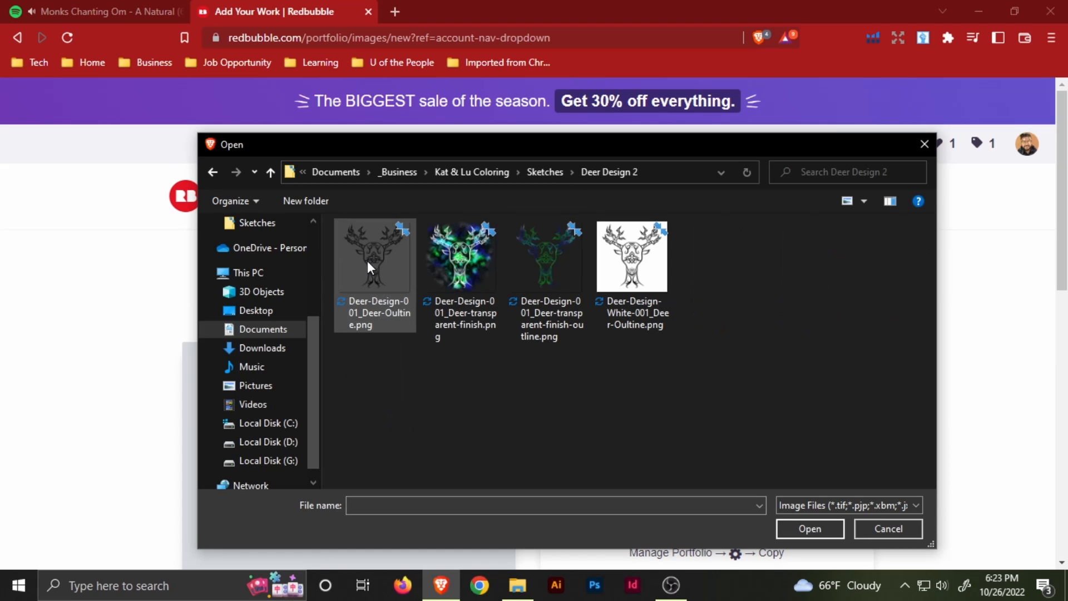
double_click(545, 267)
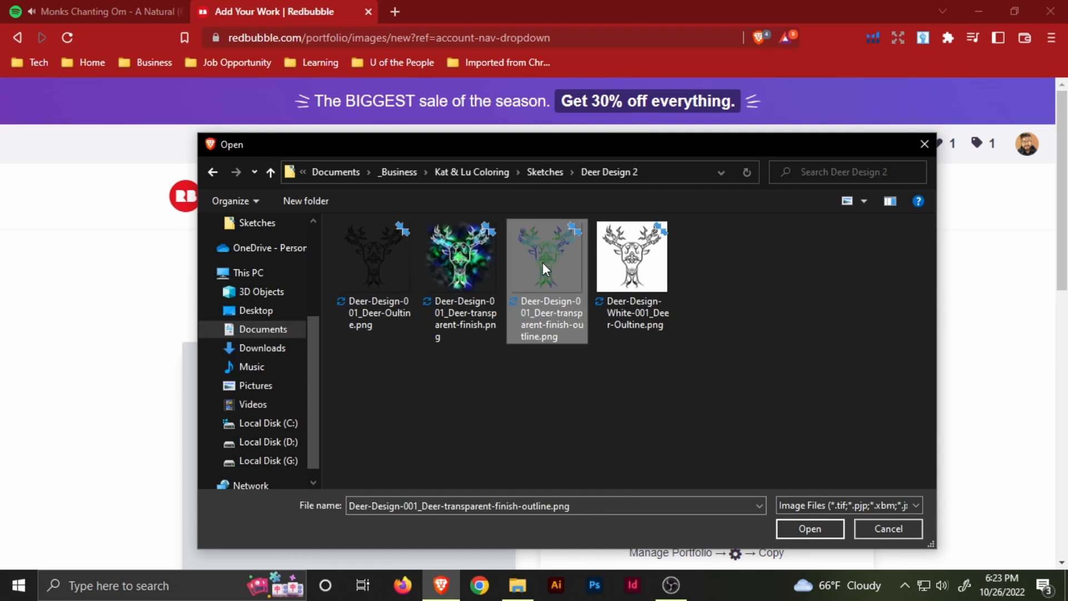
scroll(556, 389, "down", 2)
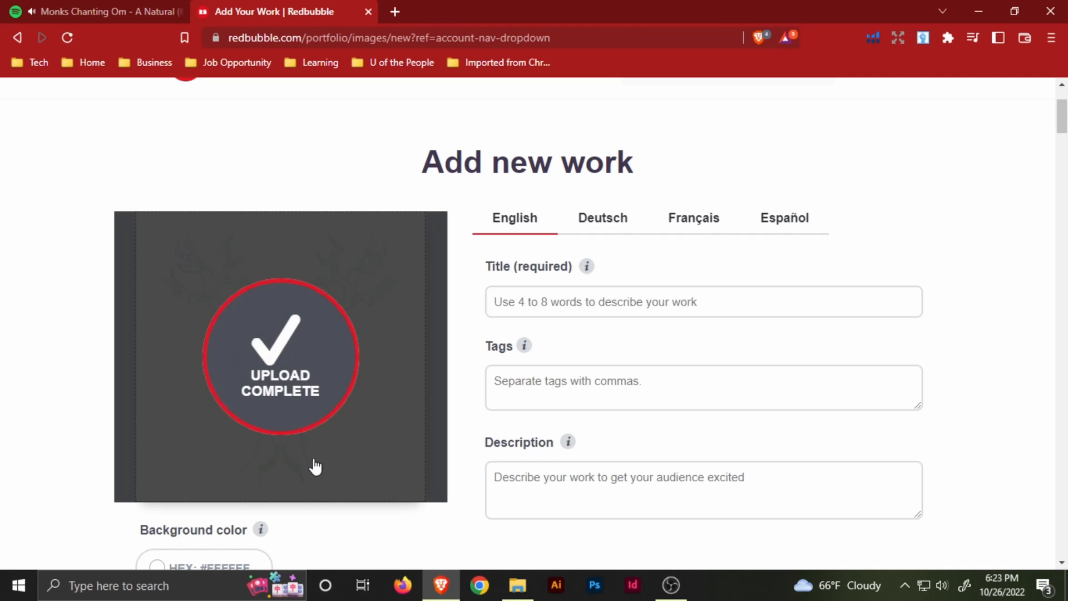
scroll(305, 457, "down", 2)
scroll(399, 393, "up", 2)
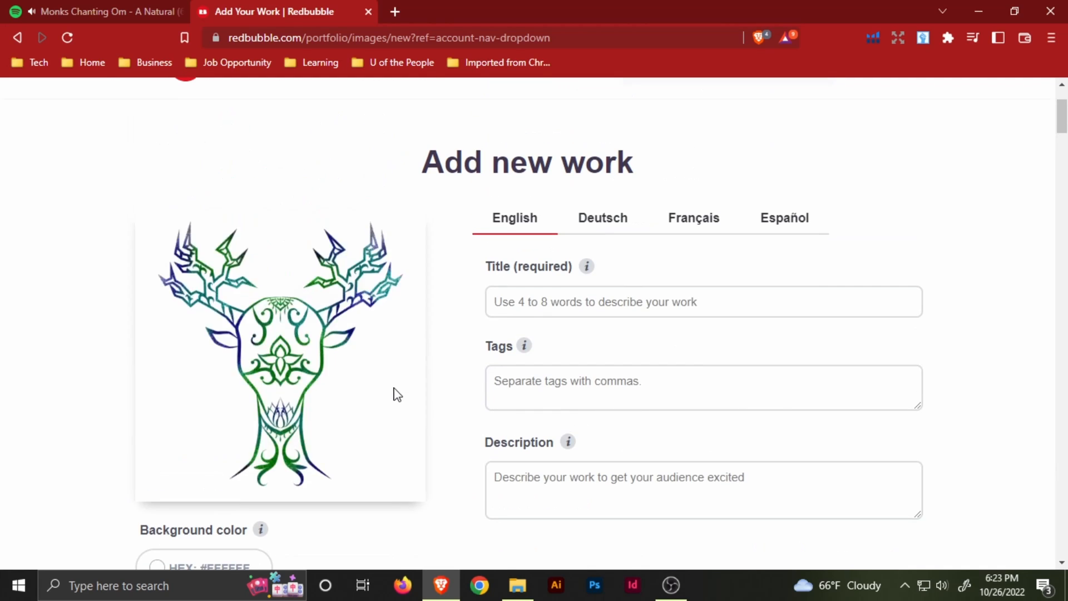
Step: Title the work "Deer Outline with Mandala Design" and tag it "Deer, Mandala Design, Galaxy Color, Galaxy Art, Mandala Galaxy"
left_click(556, 308)
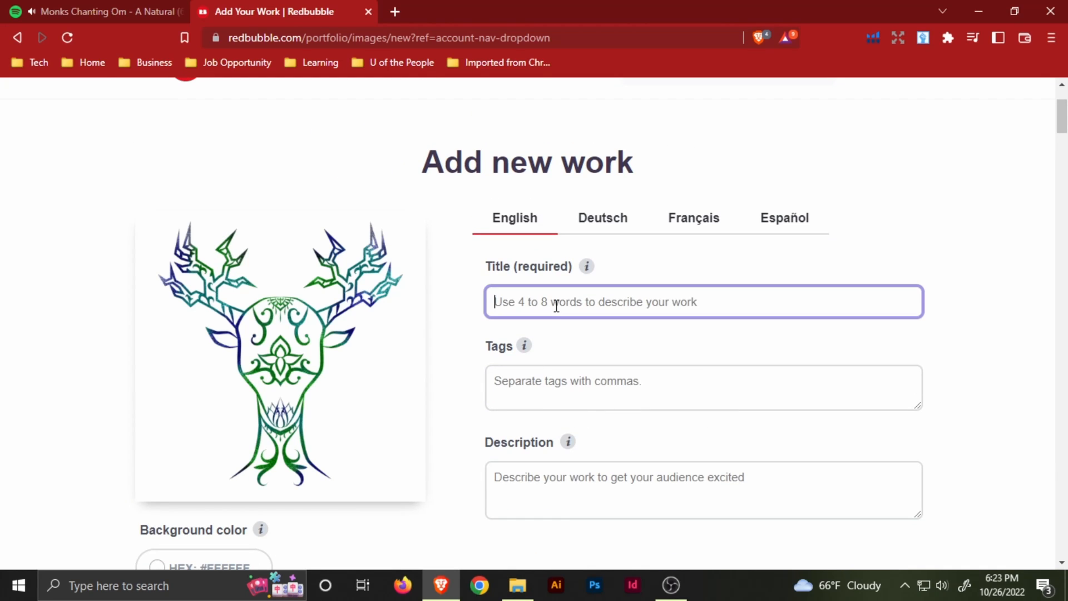
type("D")
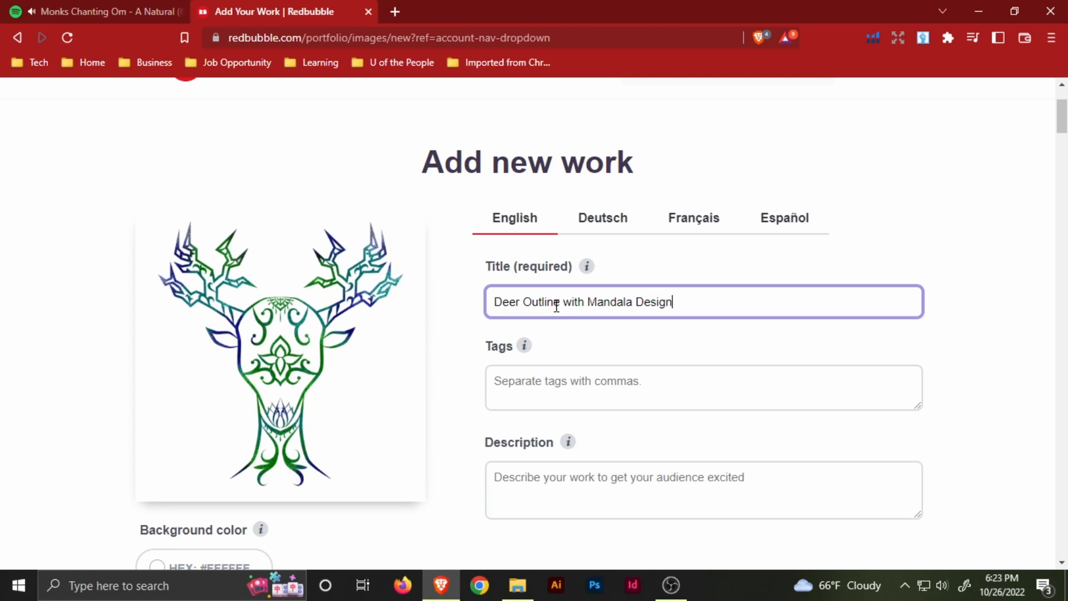
left_click(548, 387)
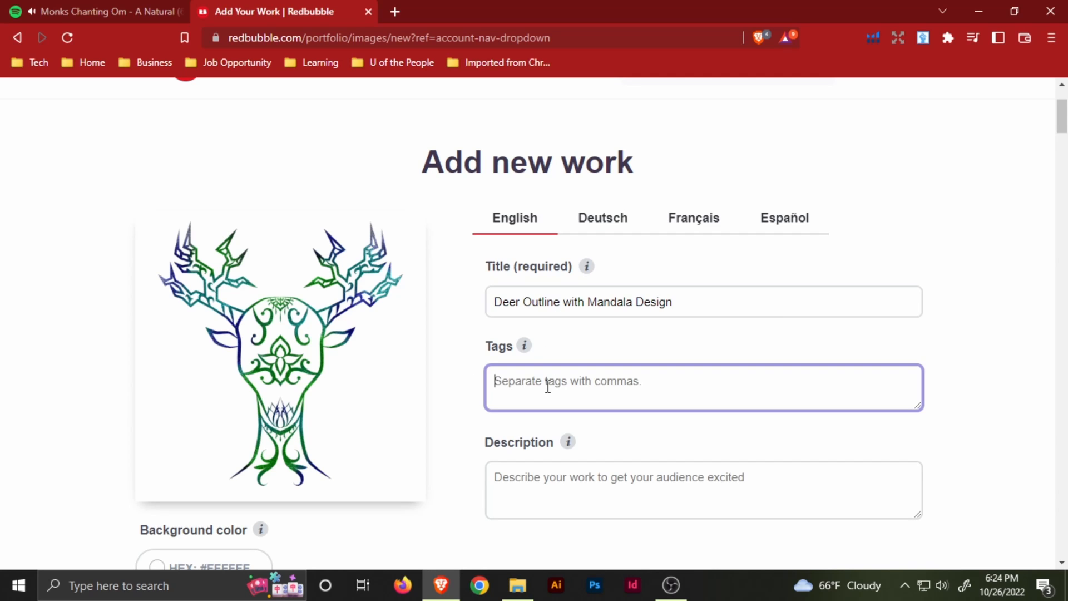
type("D")
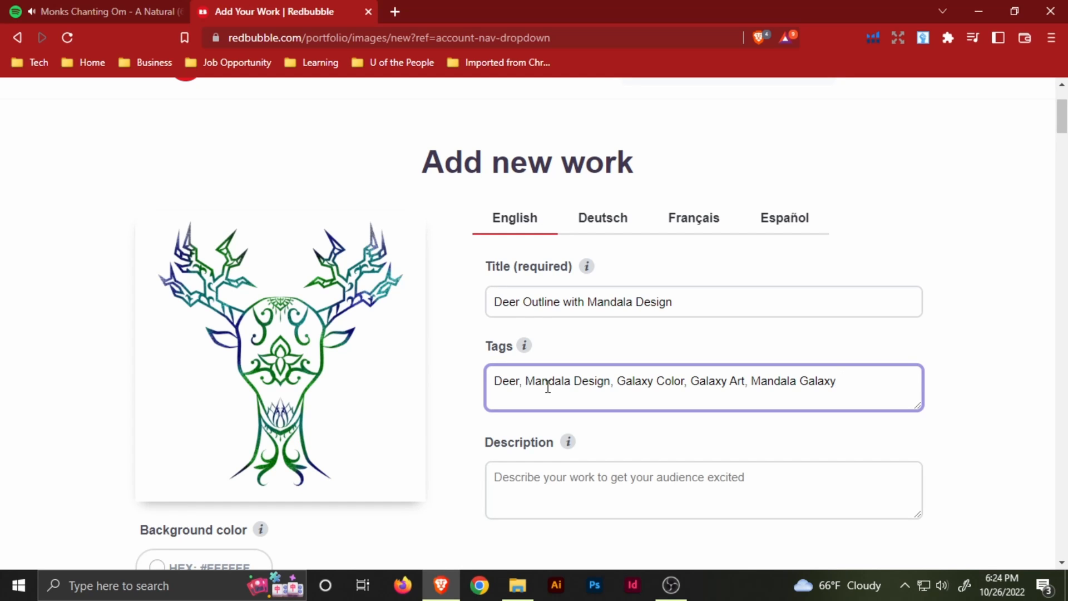
Step: Enter the description "Deer head silhouette with colorful blue green and aqua coloring"
scroll(551, 389, "down", 3)
left_click(562, 358)
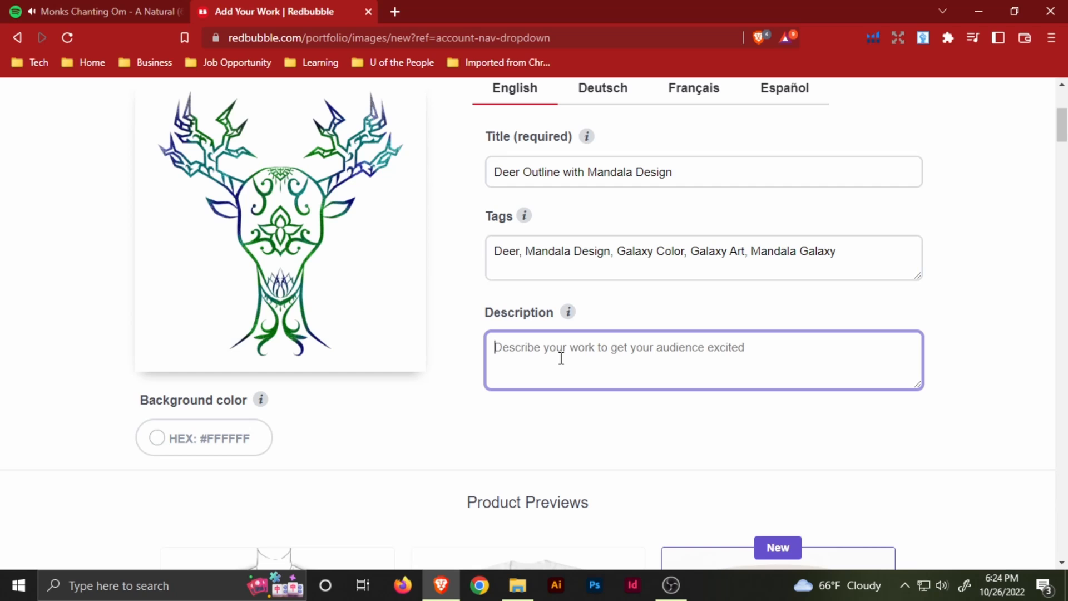
type("De")
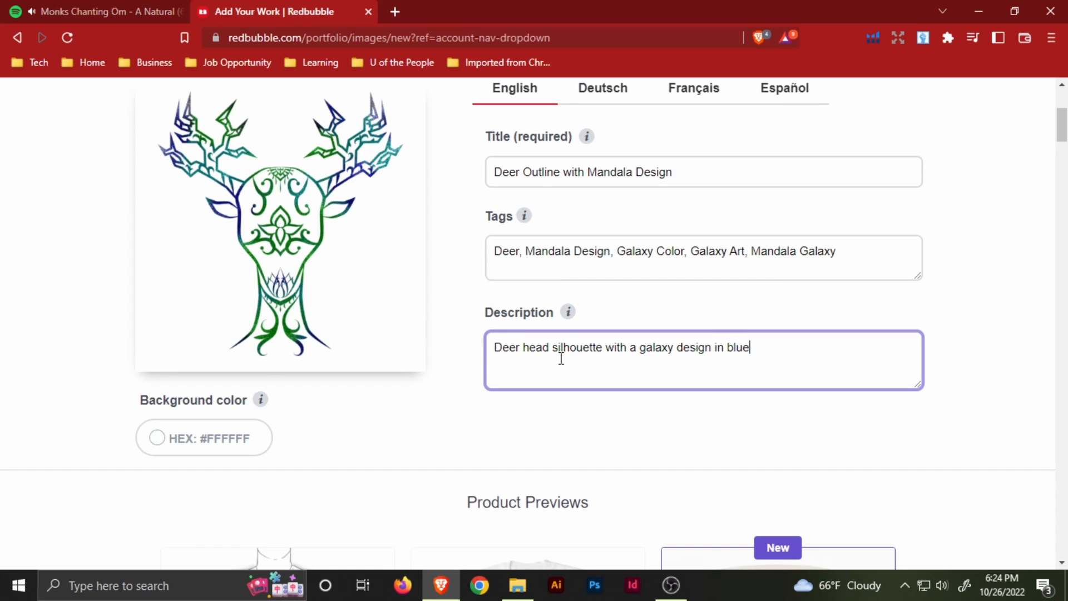
key("BackSpace")
key("BackSpace")
key("BackSpace")
key("BackSpace")
key("BackSpace")
key("BackSpace")
key("BackSpace")
key("BackSpace")
key("BackSpace")
key("BackSpace")
key("BackSpace")
key("BackSpace")
key("BackSpace")
key("BackSpace")
key("BackSpace")
key("BackSpace")
key("BackSpace")
key("BackSpace")
key("BackSpace")
key("BackSpace")
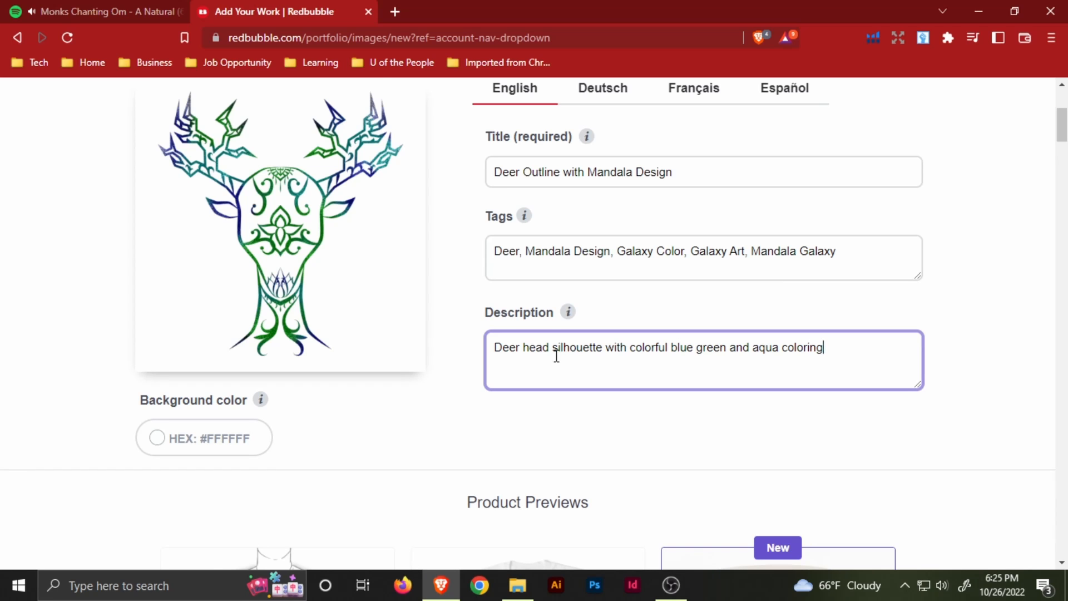
Step: Look over the first product previews and the artwork's background color picker
scroll(557, 356, "down", 2)
scroll(584, 362, "up", 2)
scroll(445, 306, "down", 4)
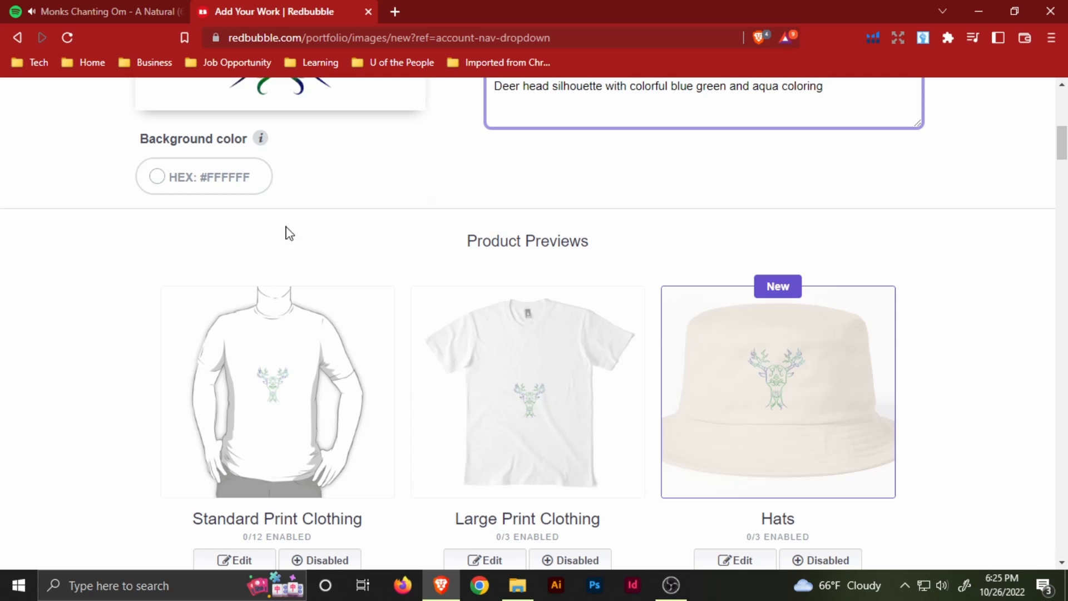
scroll(394, 241, "down", 2)
scroll(353, 269, "up", 4)
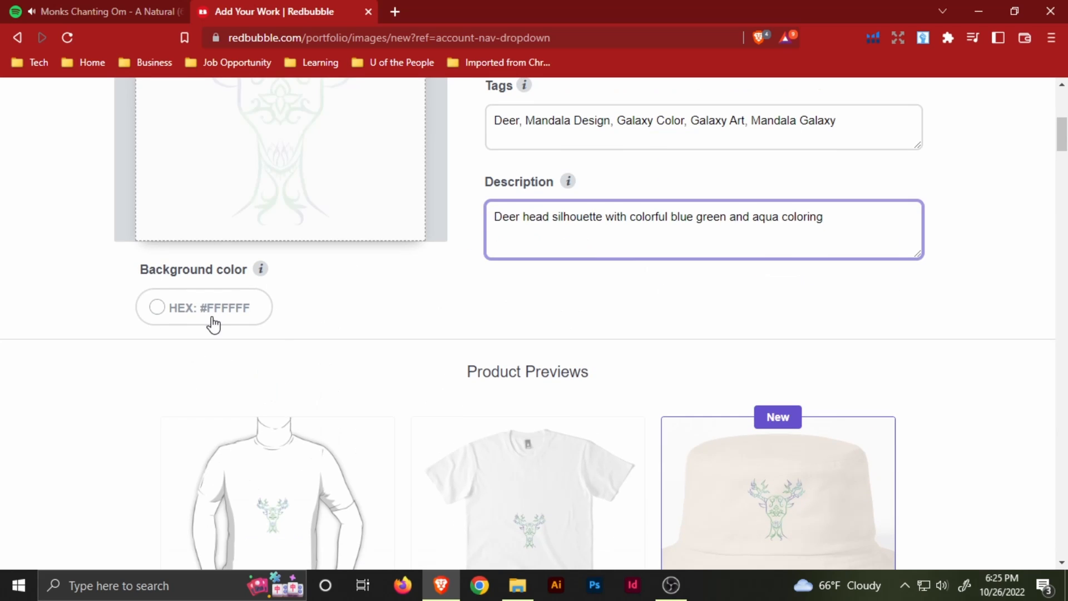
left_click(213, 323)
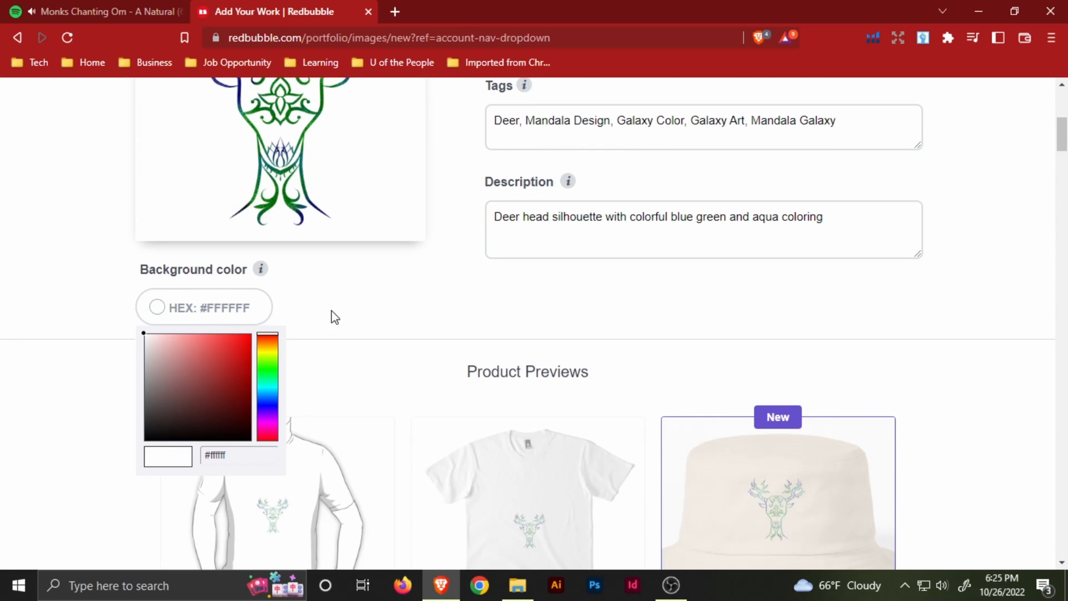
left_click(398, 309)
scroll(458, 292, "up", 3)
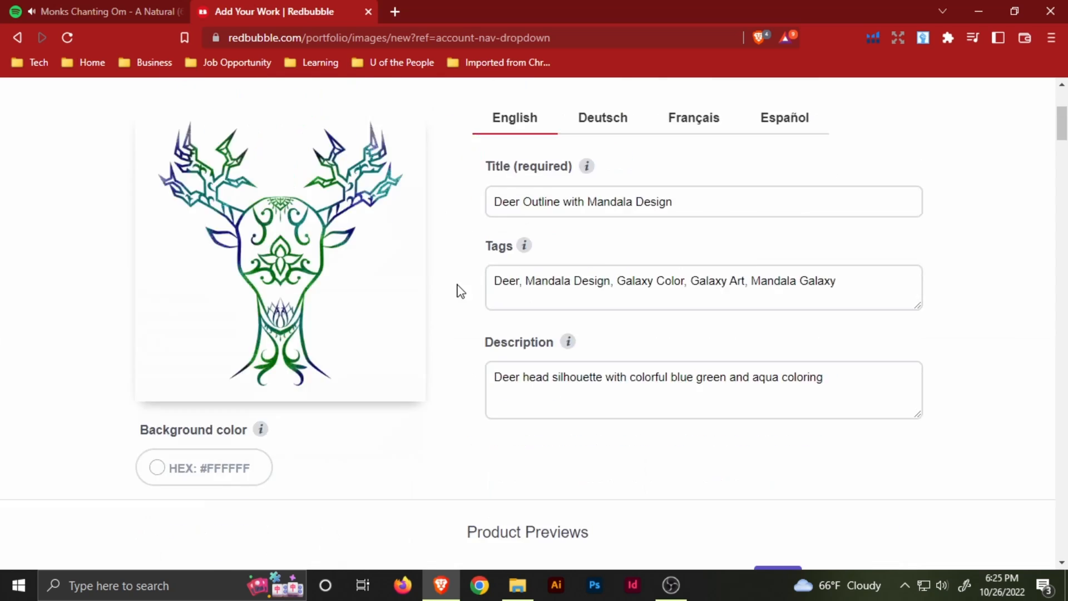
Step: Open the Standard Print Clothing product for editing and set the Essential T-Shirt's color to black
scroll(511, 291, "down", 10)
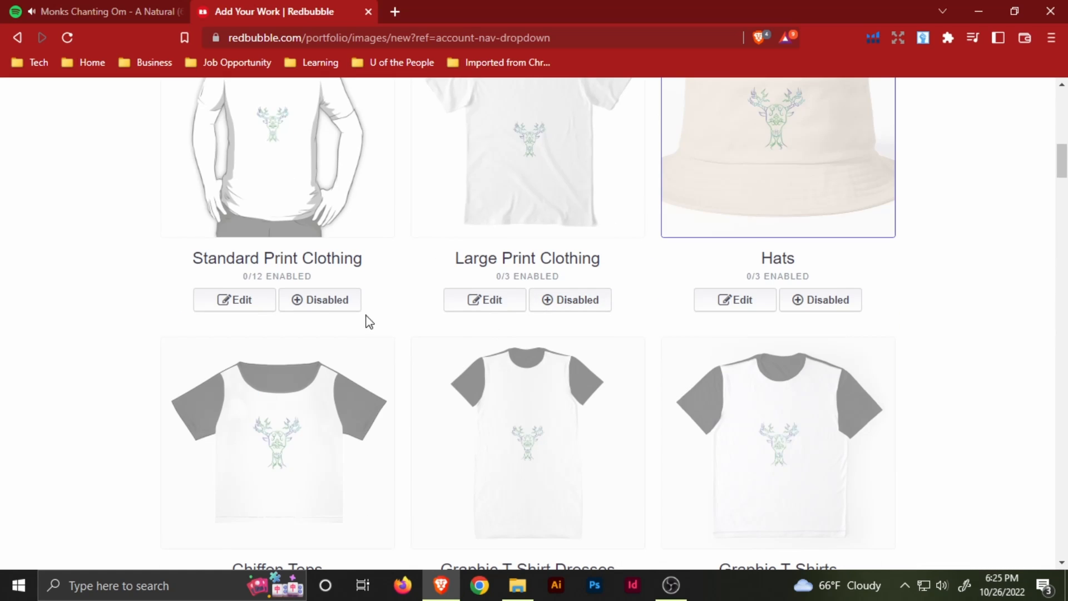
scroll(257, 312, "up", 2)
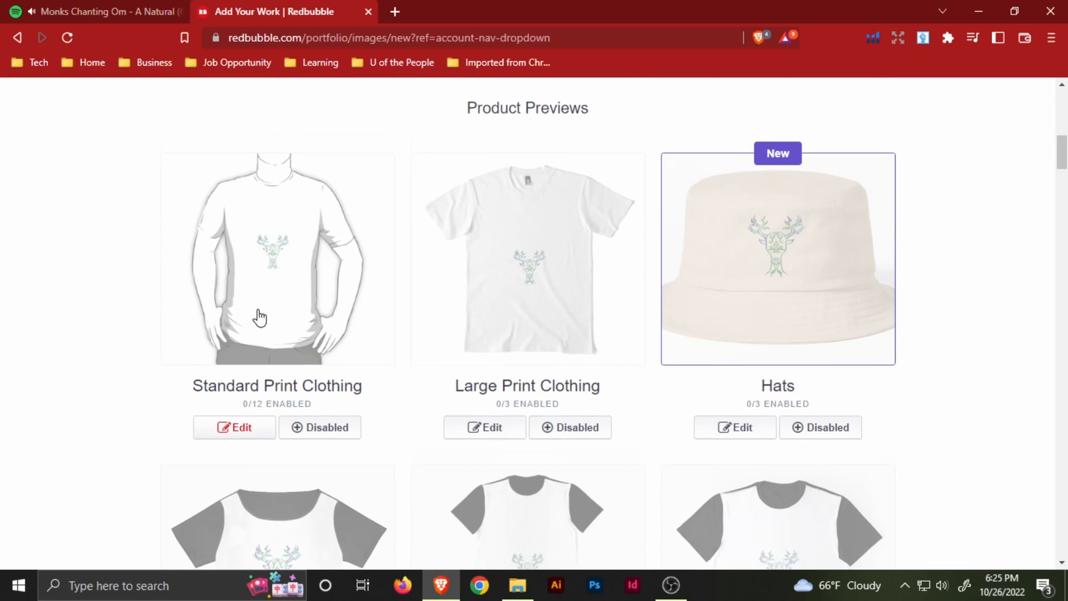
left_click(242, 439)
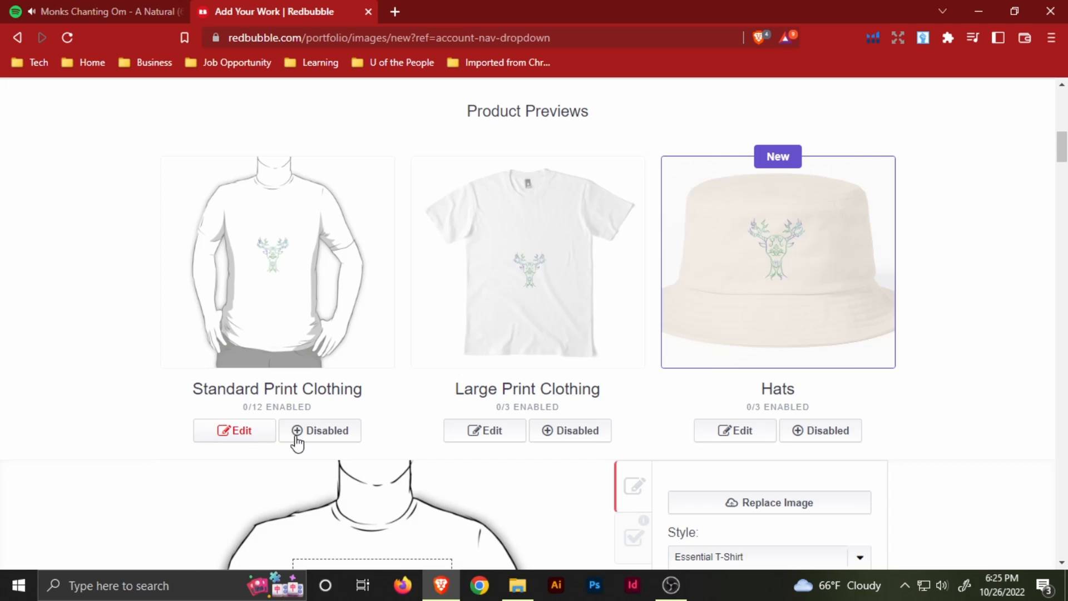
scroll(585, 303, "down", 6)
left_click(744, 245)
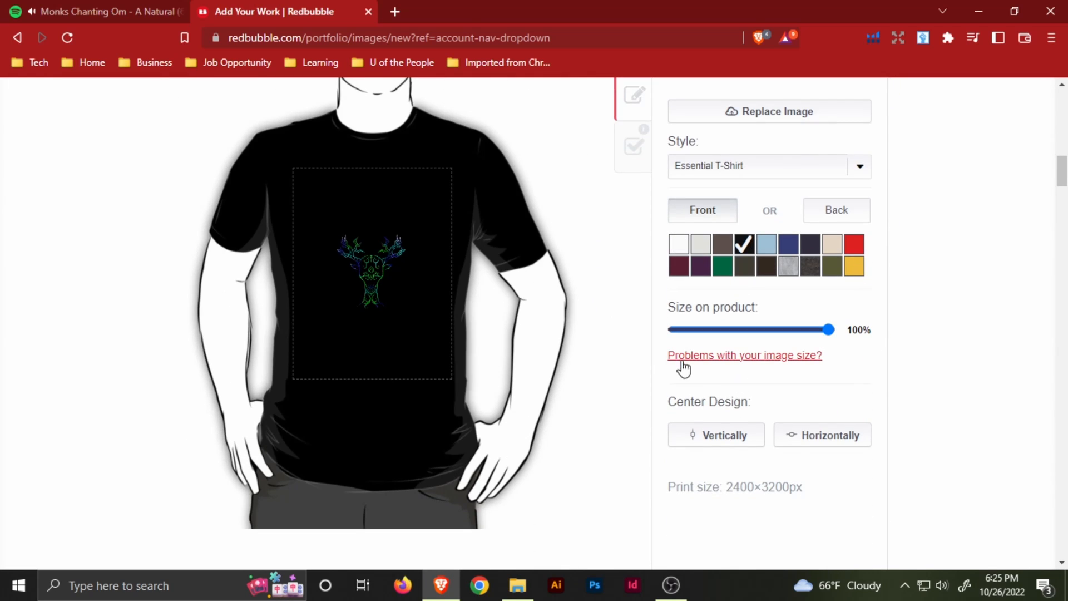
Step: Position the deer design on the T-shirt's upper chest, centered horizontally within the print area
left_click(798, 437)
left_click_drag(386, 281, 381, 232)
left_click(784, 442)
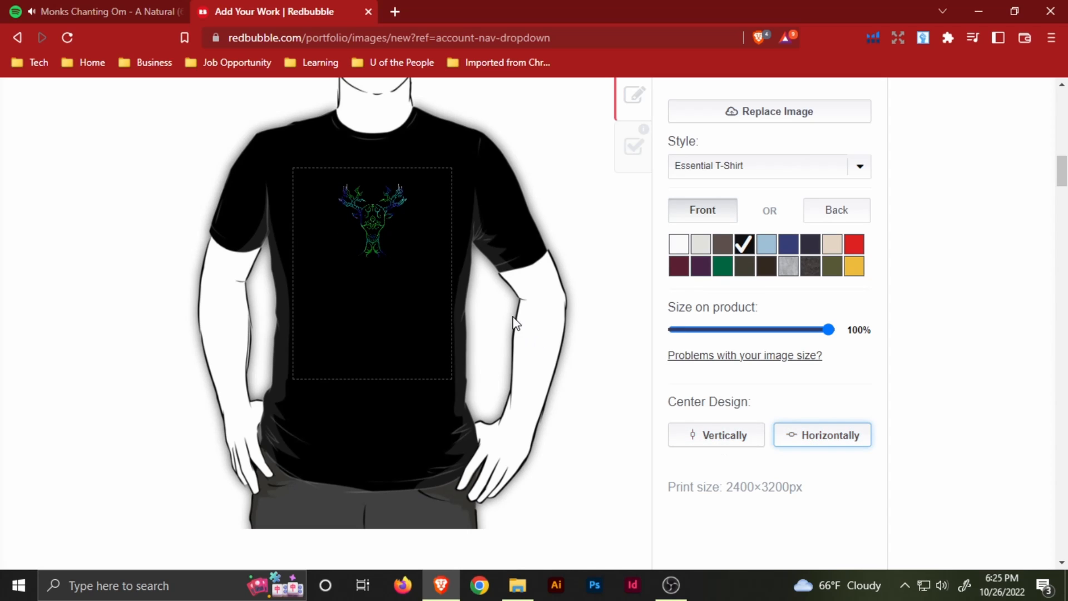
left_click(737, 441)
left_click_drag(375, 274, 375, 214)
left_click(811, 443)
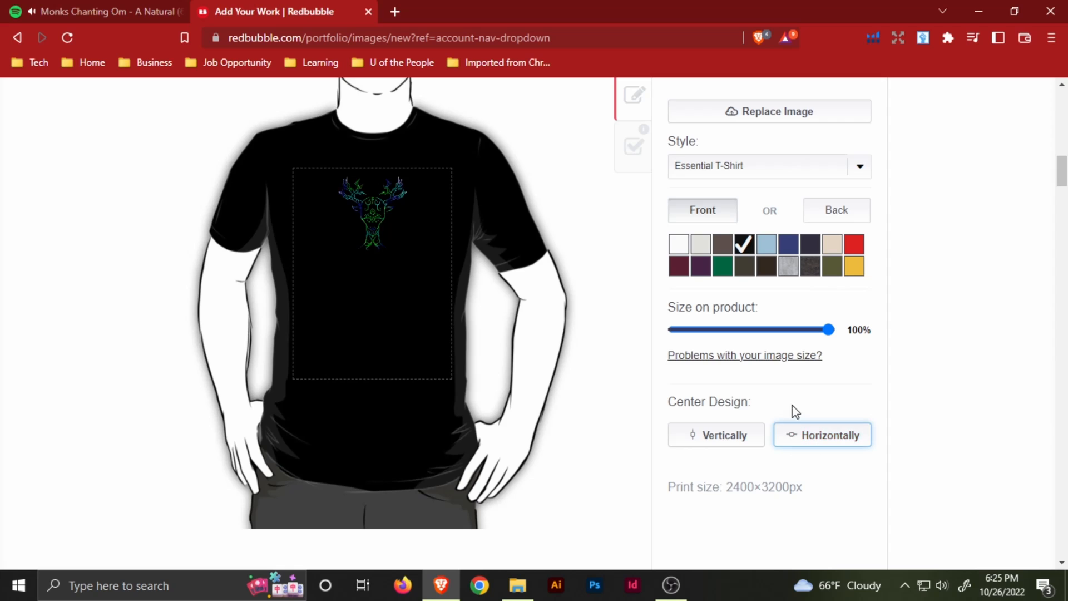
scroll(796, 412, "up", 2)
mouse_move(384, 341)
left_mouse_down()
mouse_move(384, 360)
mouse_move(402, 342)
left_mouse_up()
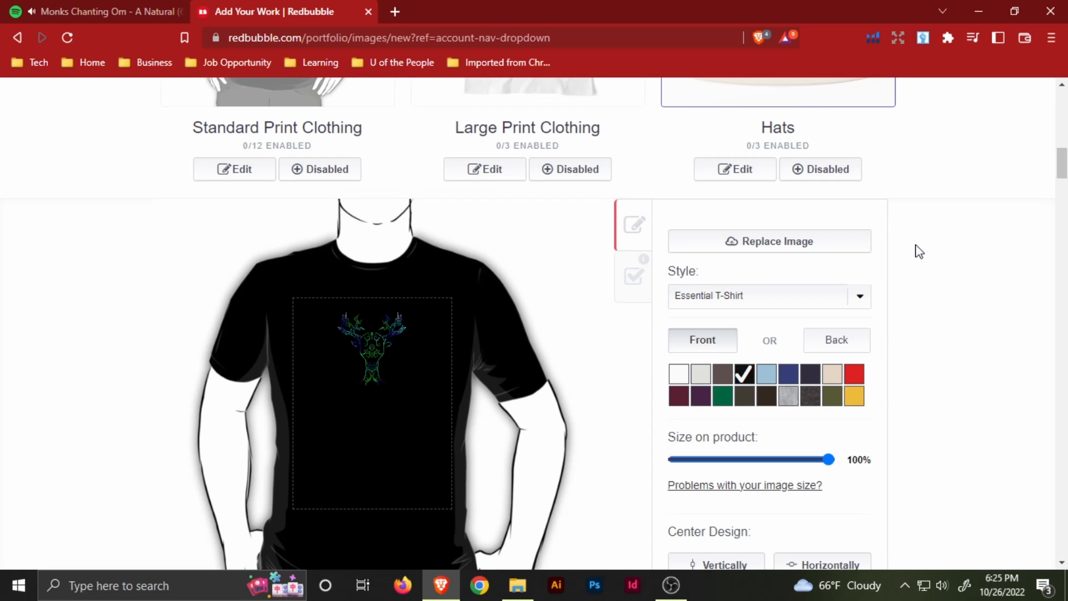
Step: Apply the design changes to Standard Print Clothing and check its product preview
scroll(916, 250, "down", 4)
scroll(809, 334, "up", 2)
scroll(809, 334, "up", 6)
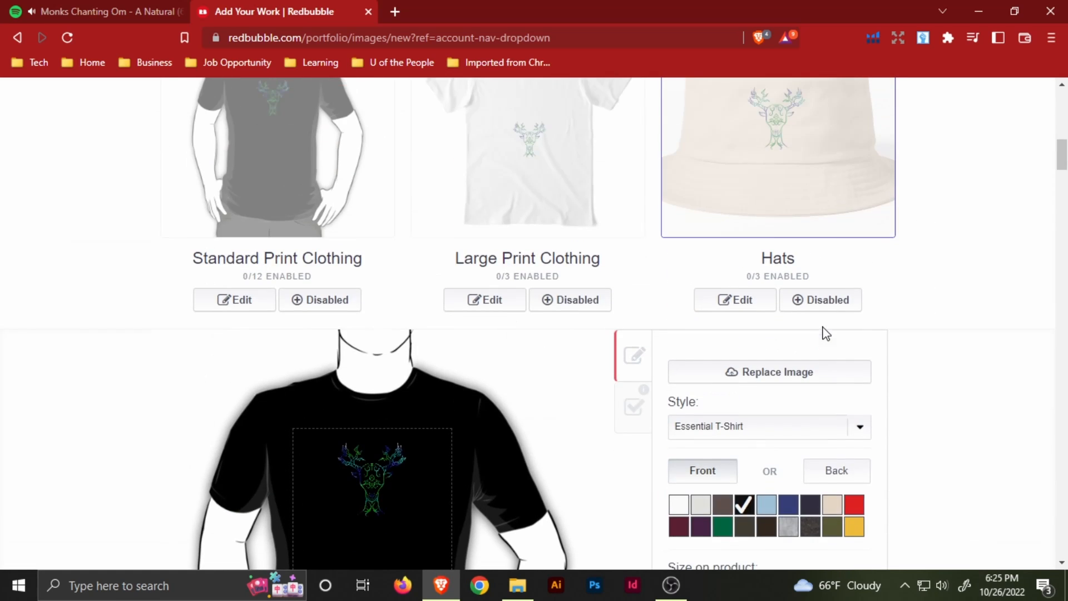
scroll(834, 362, "down", 5)
scroll(846, 456, "down", 2)
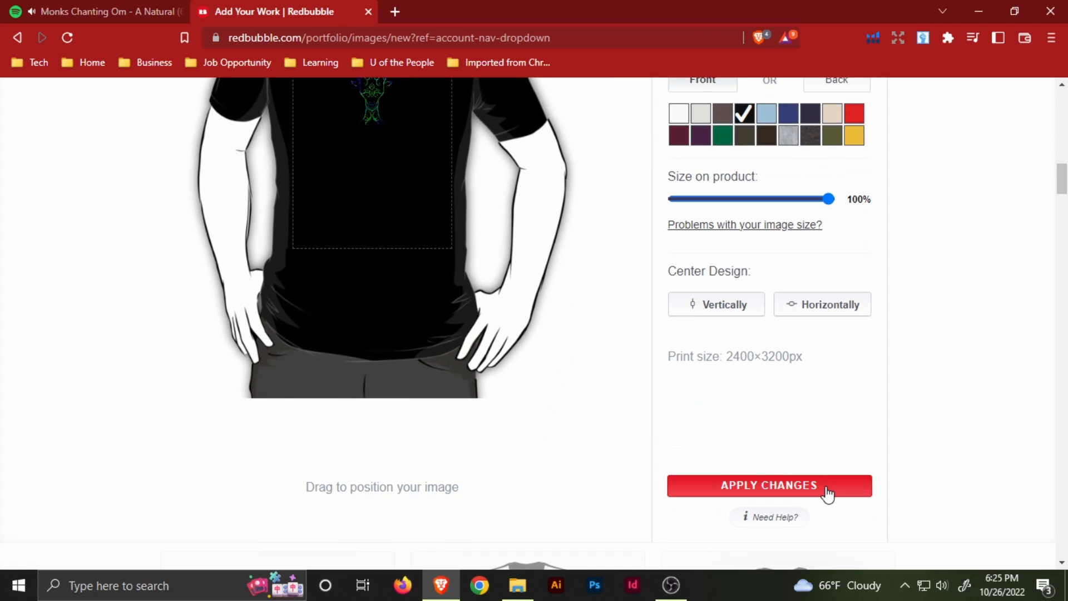
scroll(713, 370, "up", 4)
scroll(679, 329, "up", 6)
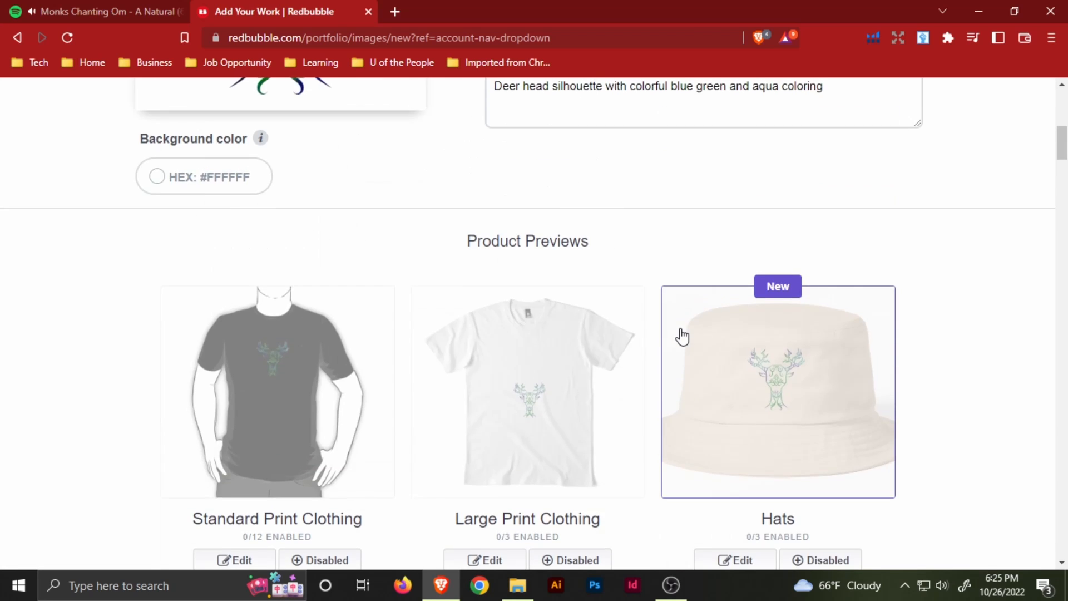
Step: Open Stickers & Magnets for editing and review its image settings, product availability and markups
scroll(679, 329, "down", 5)
scroll(682, 336, "down", 7)
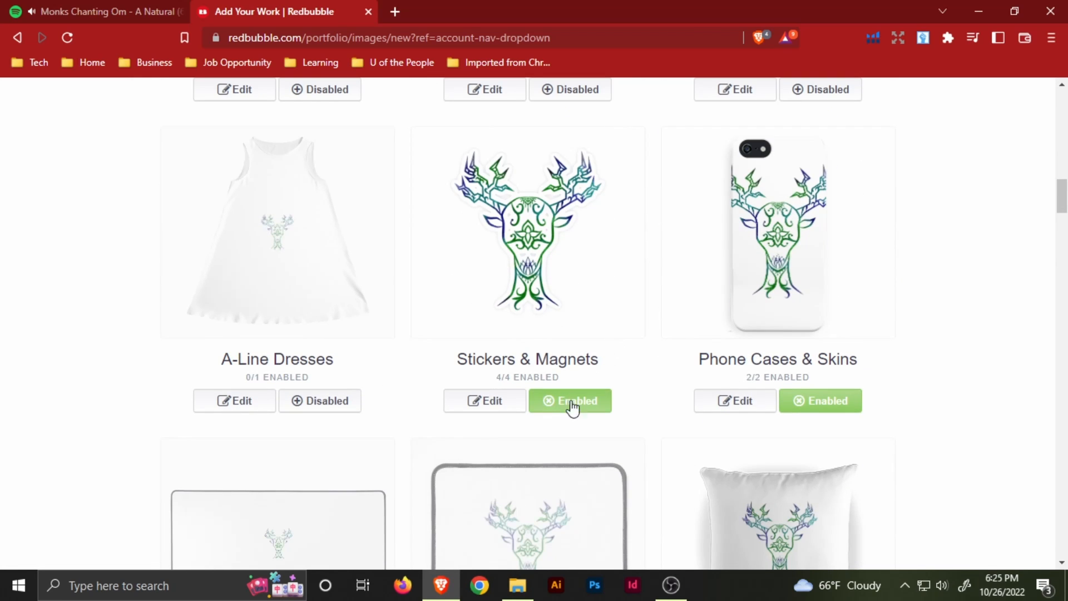
left_click(513, 407)
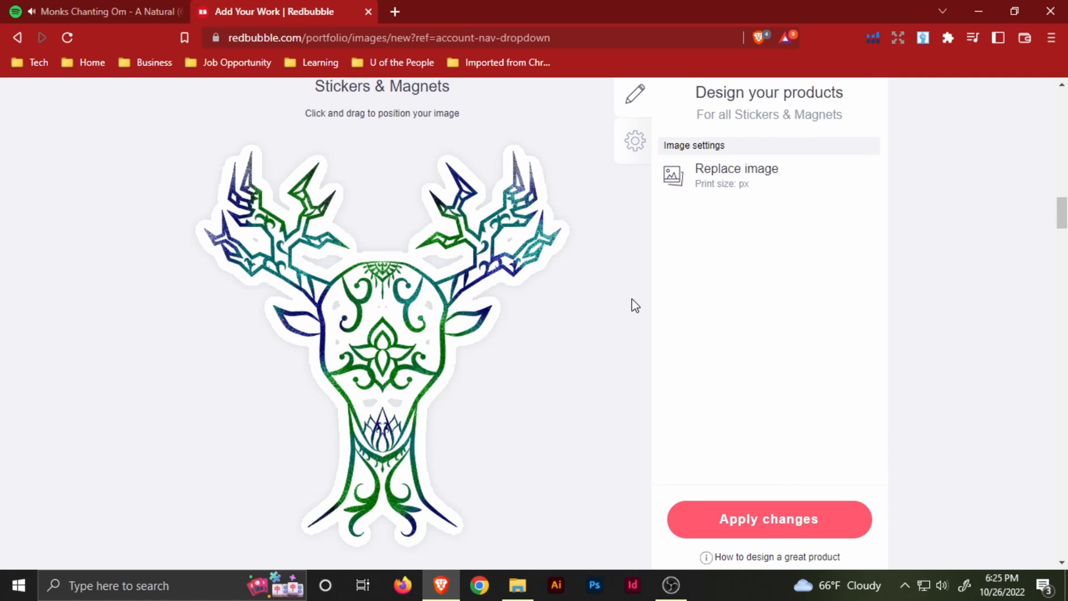
scroll(718, 234, "up", 2)
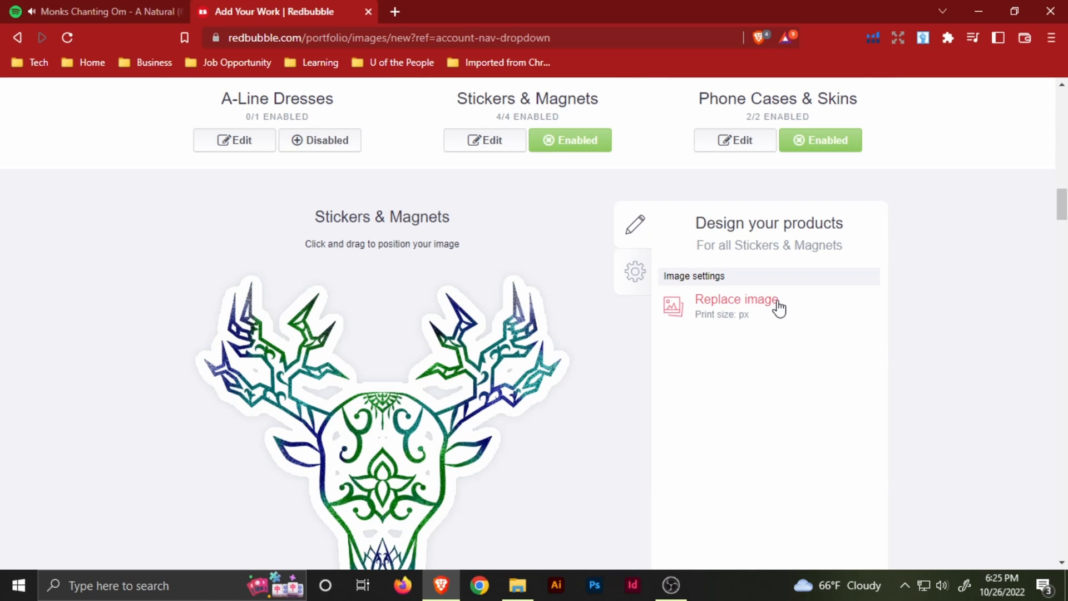
scroll(779, 308, "down", 2)
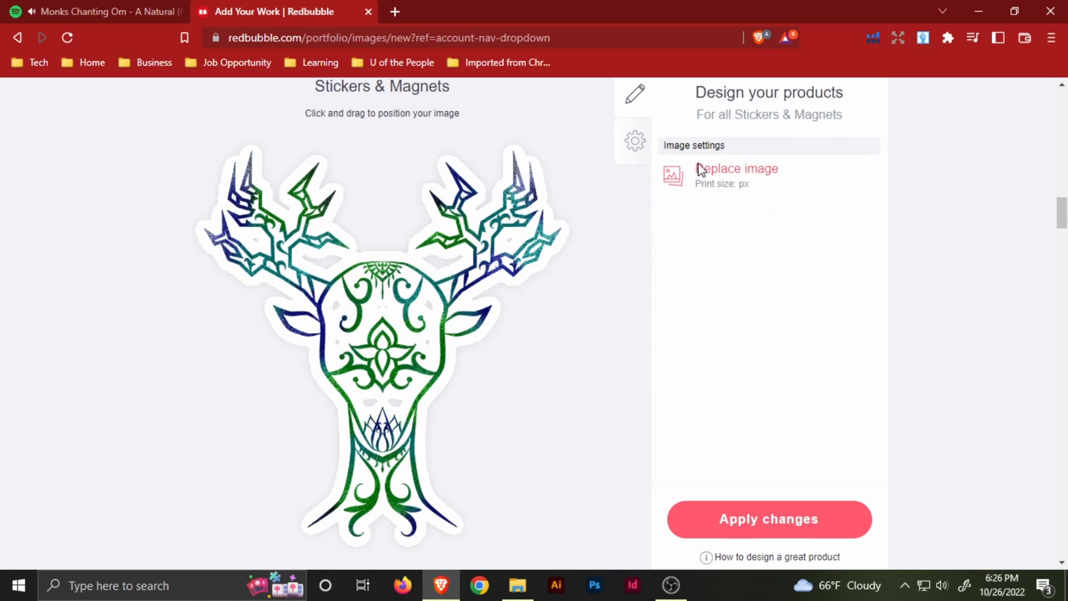
left_click(639, 151)
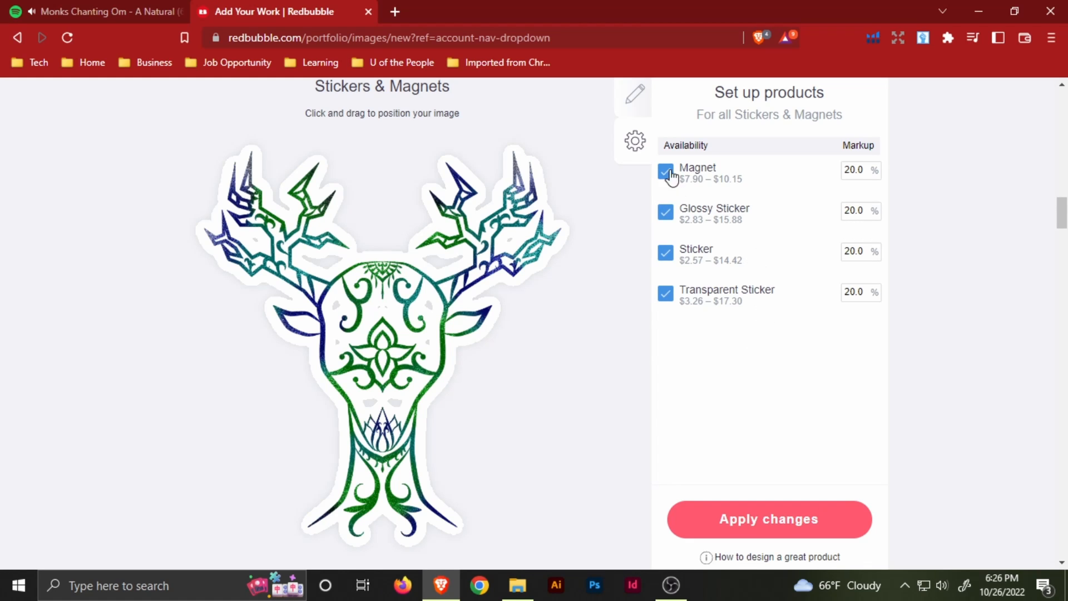
left_click(627, 109)
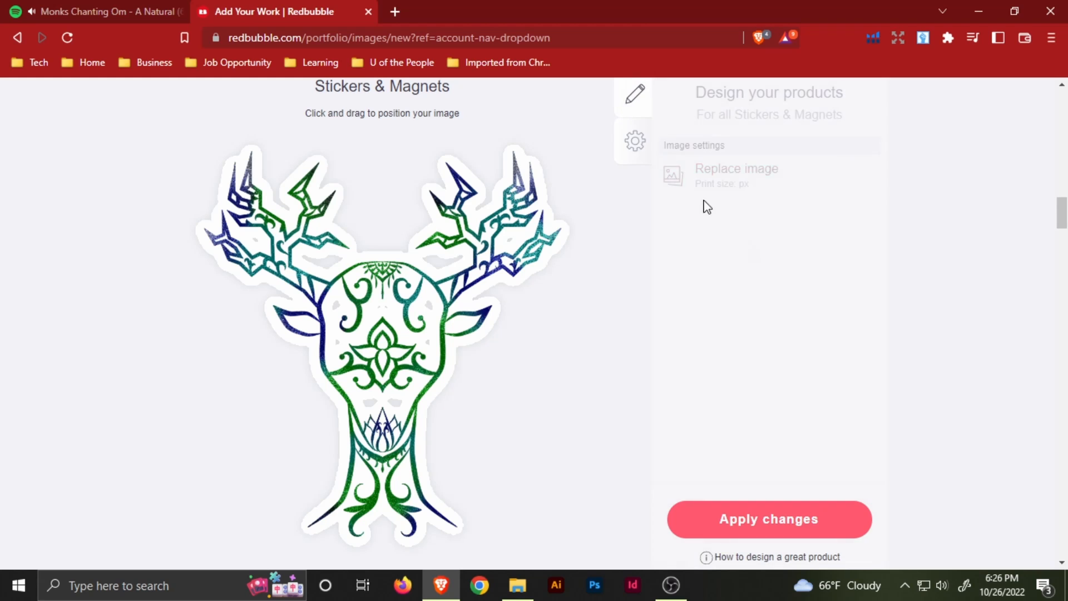
scroll(763, 417, "down", 2)
scroll(758, 395, "down", 10)
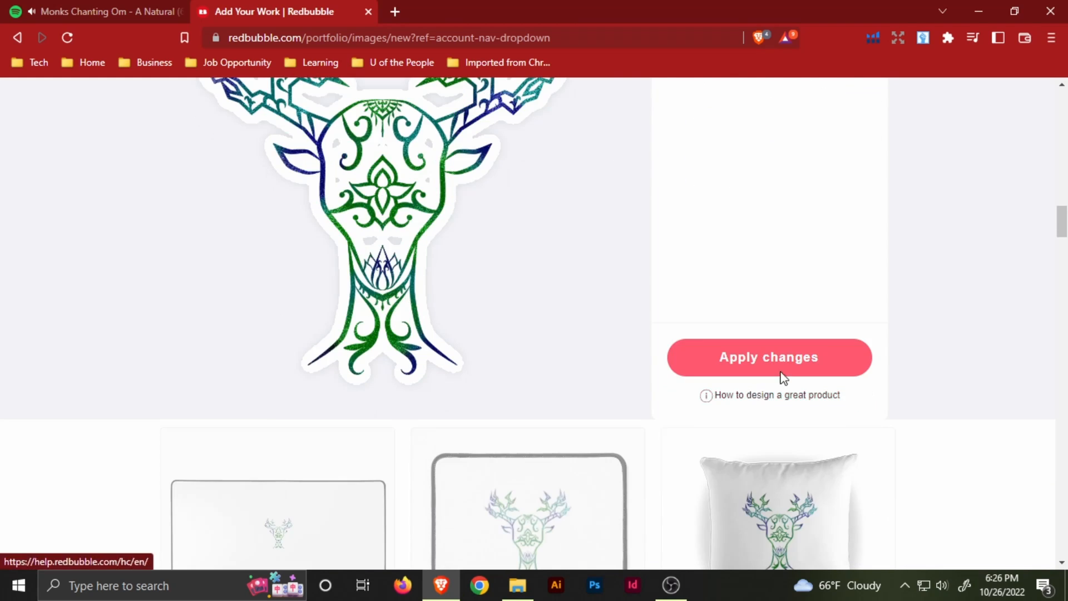
Step: Open Pillows & Totes for editing and set its background color to black
scroll(439, 317, "up", 1)
scroll(446, 348, "down", 1)
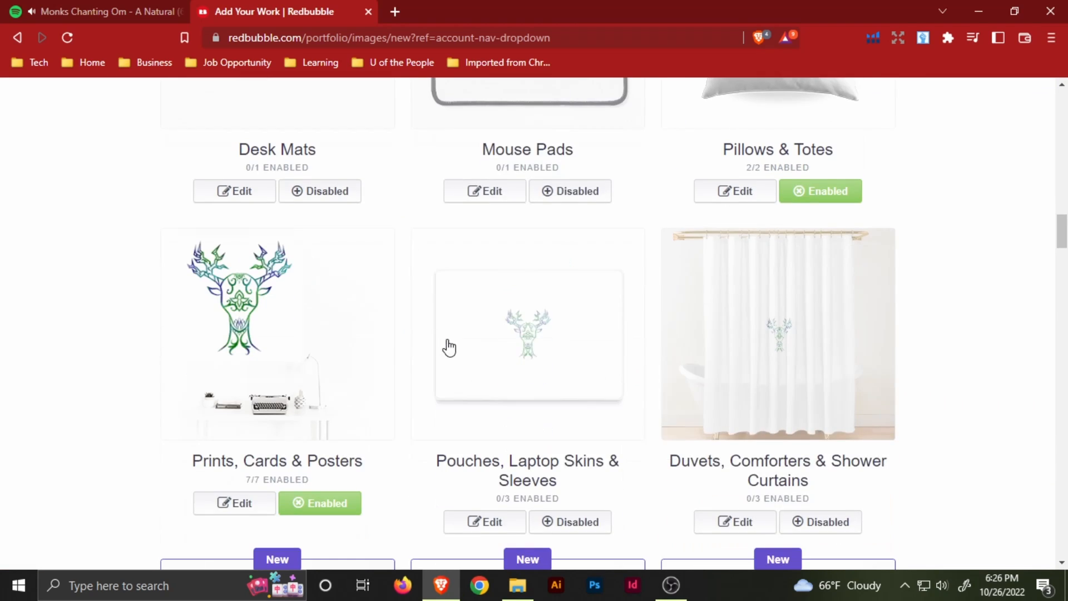
scroll(587, 328, "up", 2)
scroll(813, 200, "up", 2)
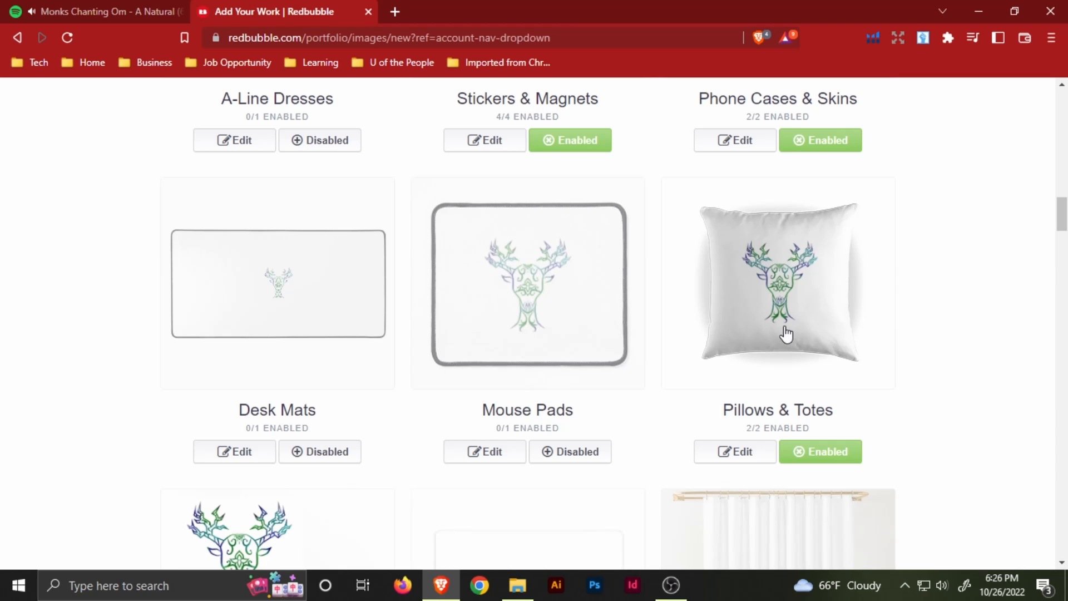
left_click(757, 452)
scroll(874, 327, "down", 9)
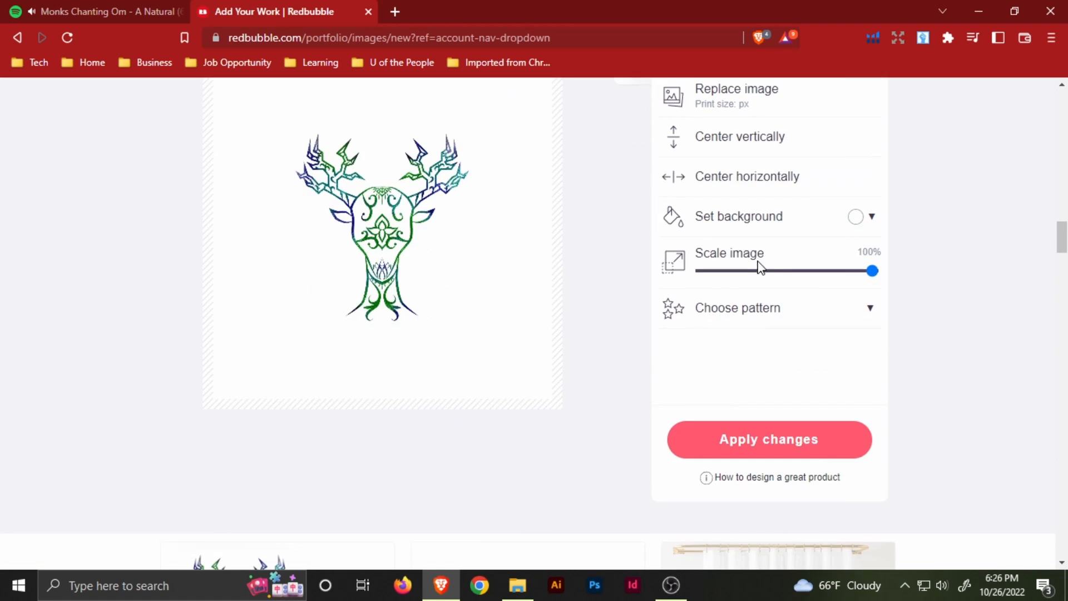
scroll(758, 267, "up", 2)
left_click(857, 348)
left_click_drag(865, 462, 853, 486)
left_click(959, 273)
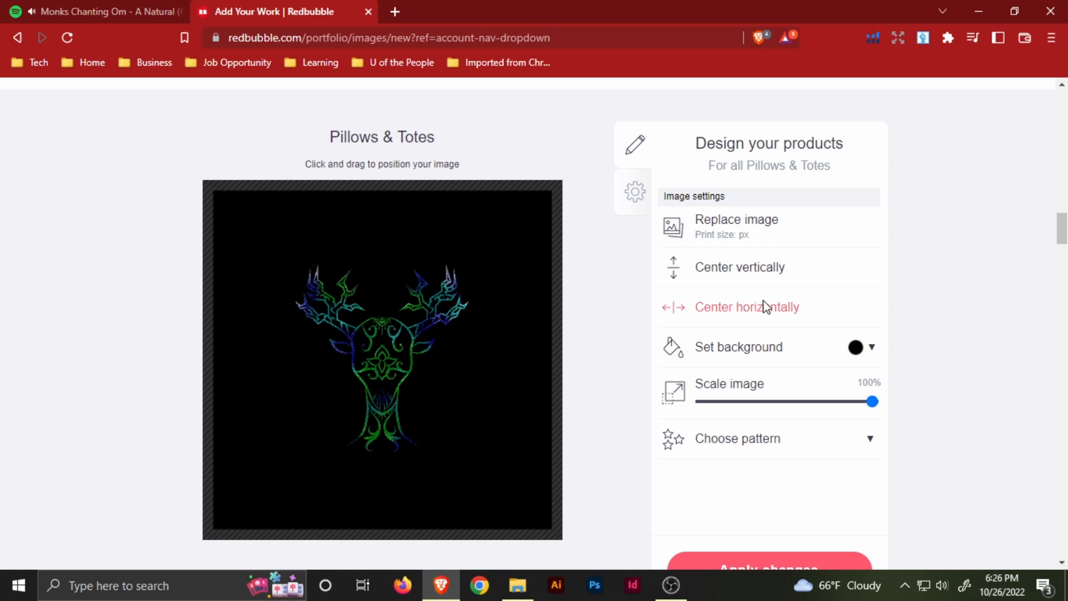
Step: Center the deer design horizontally and vertically on Pillows & Totes and apply the changes
left_click(730, 302)
left_click(740, 271)
scroll(742, 201, "down", 2)
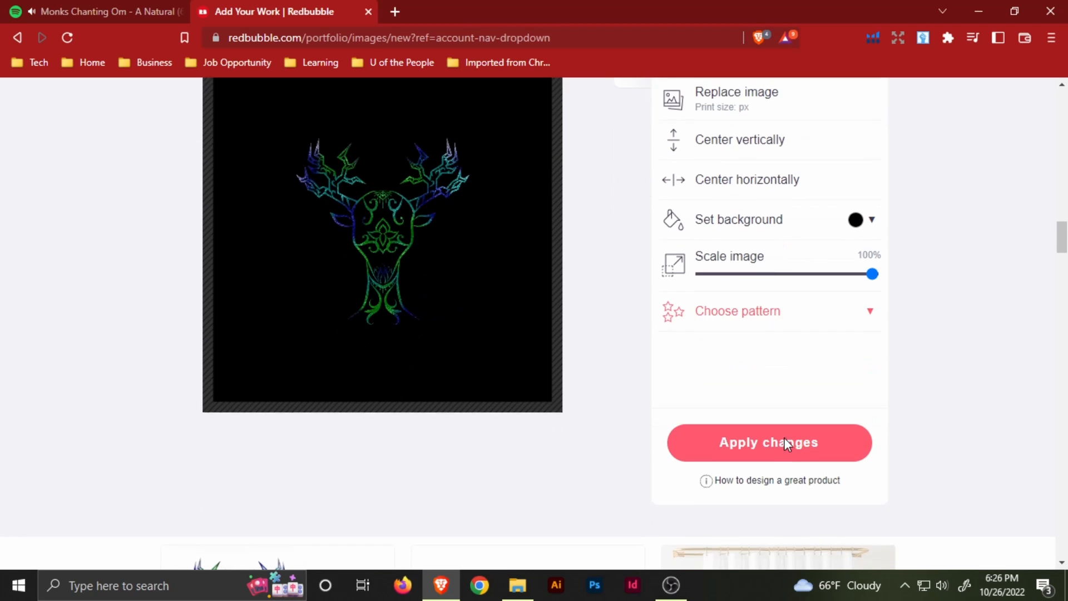
left_click(781, 317)
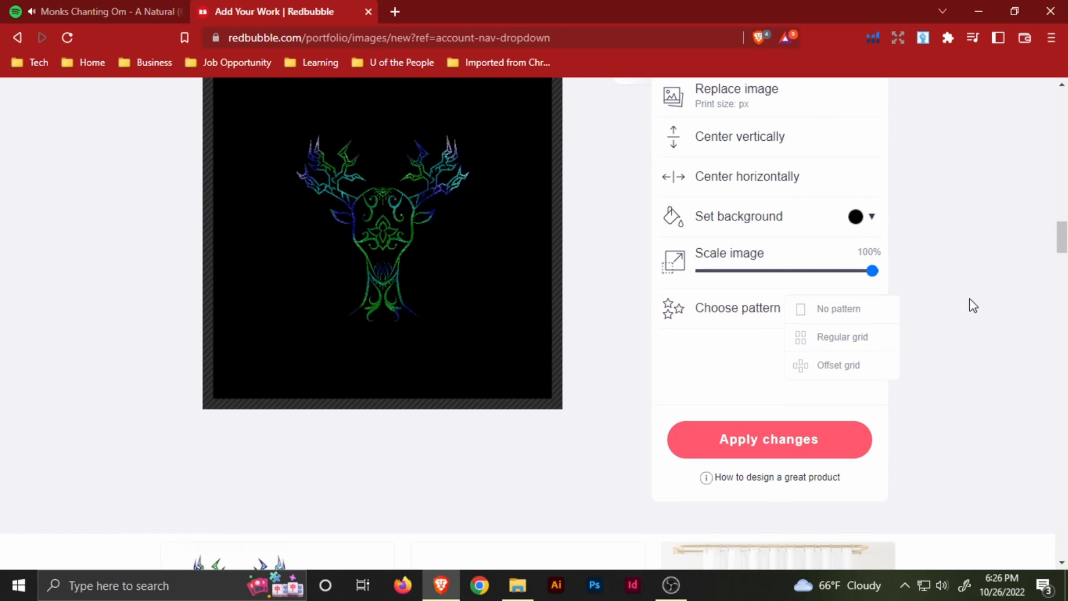
left_click(932, 331)
left_click(753, 442)
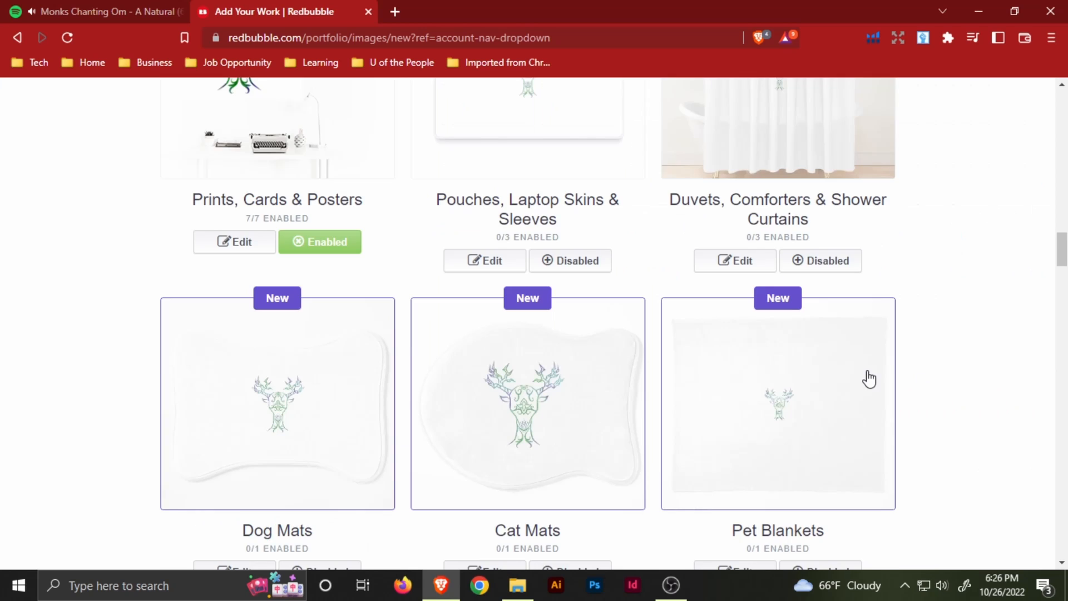
scroll(861, 378, "up", 6)
scroll(862, 382, "up", 2)
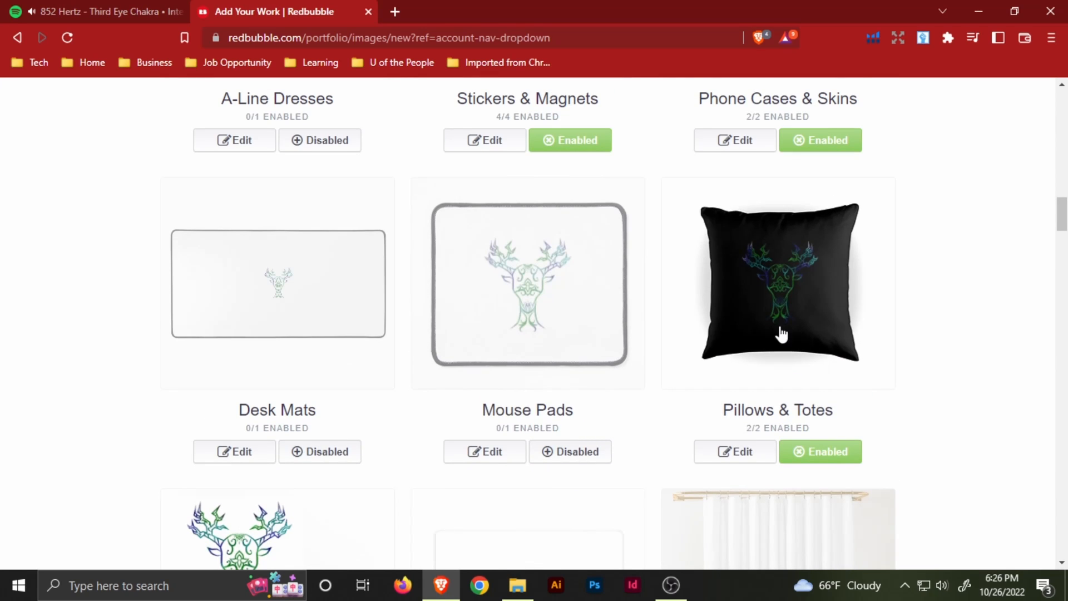
scroll(806, 339, "down", 2)
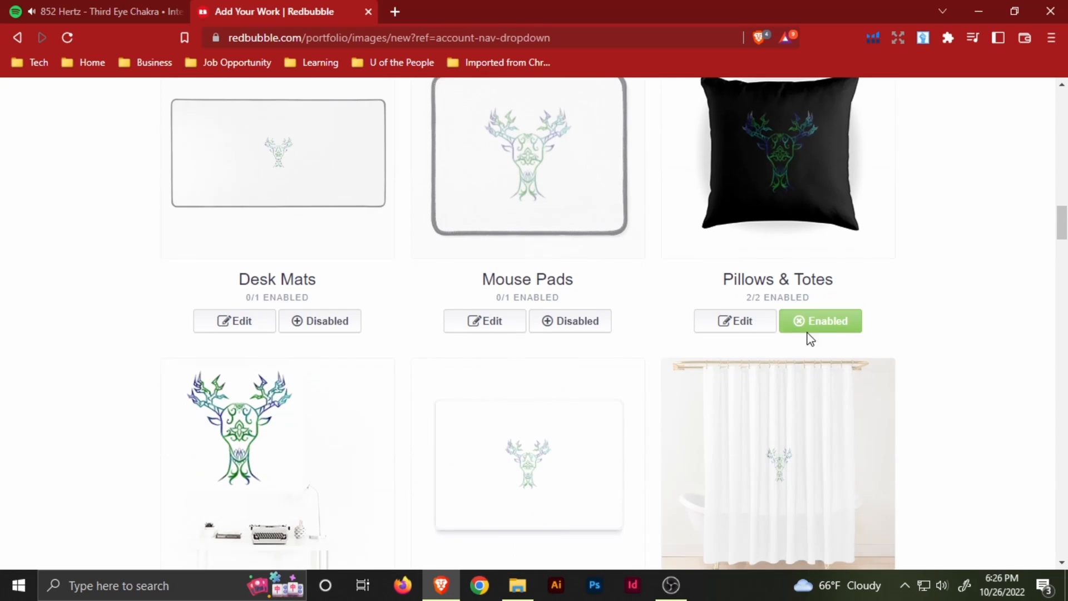
Step: Reopen Pillows & Totes for editing and check its background color setting against the product preview
left_click(758, 319)
scroll(897, 294, "down", 6)
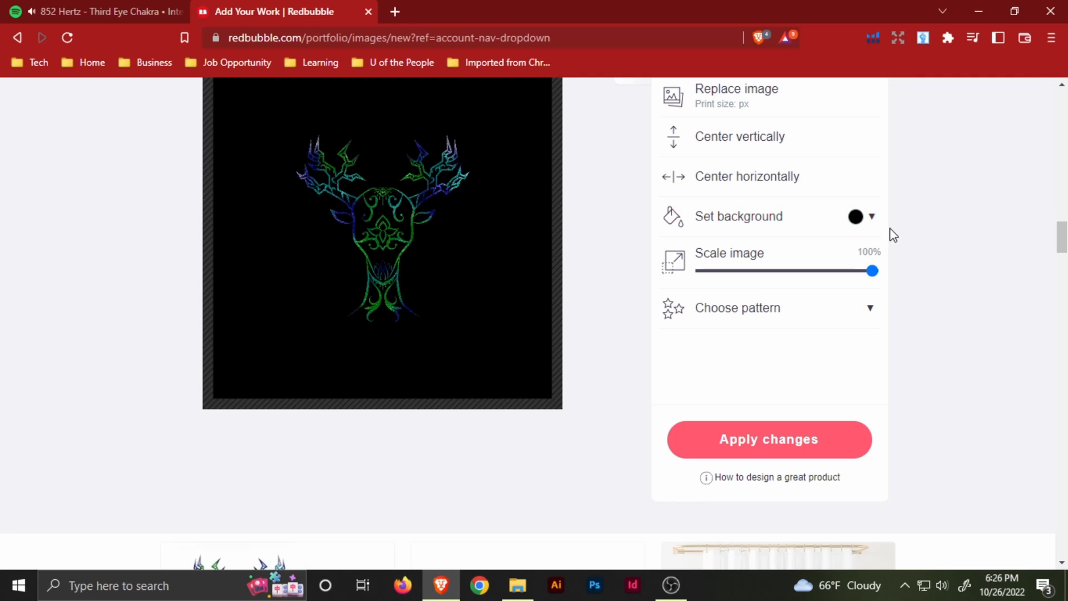
scroll(928, 222, "up", 7)
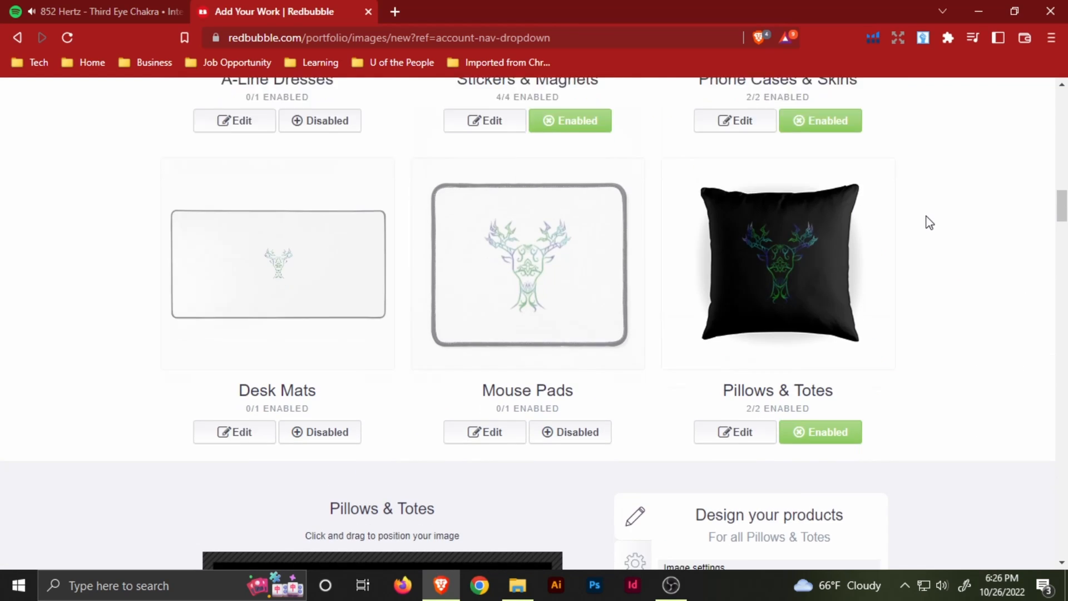
scroll(928, 222, "down", 6)
left_click(873, 347)
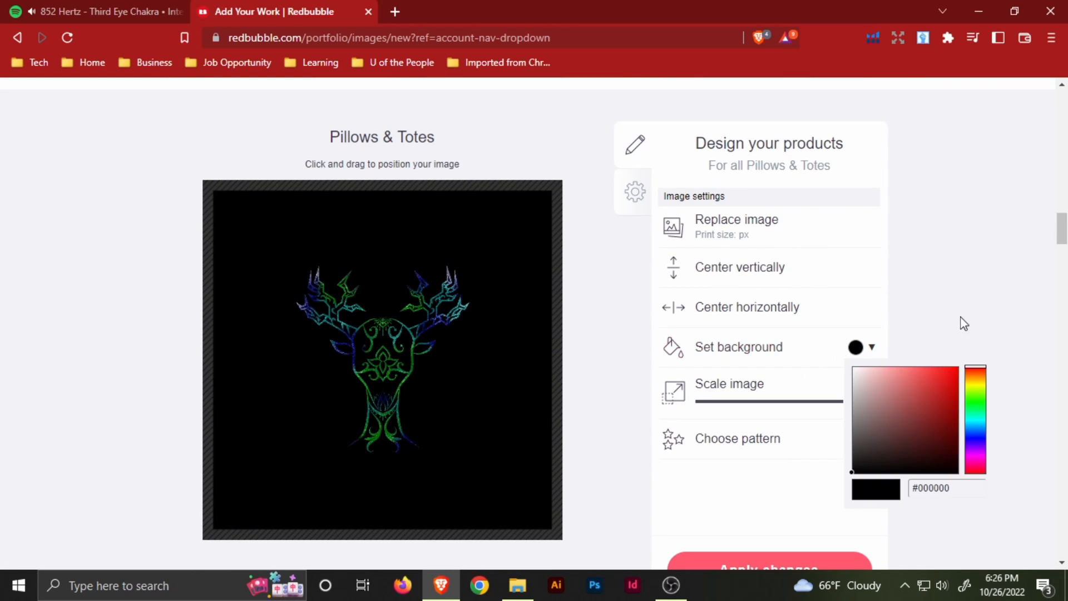
left_click(907, 286)
scroll(907, 287, "up", 7)
scroll(907, 287, "down", 15)
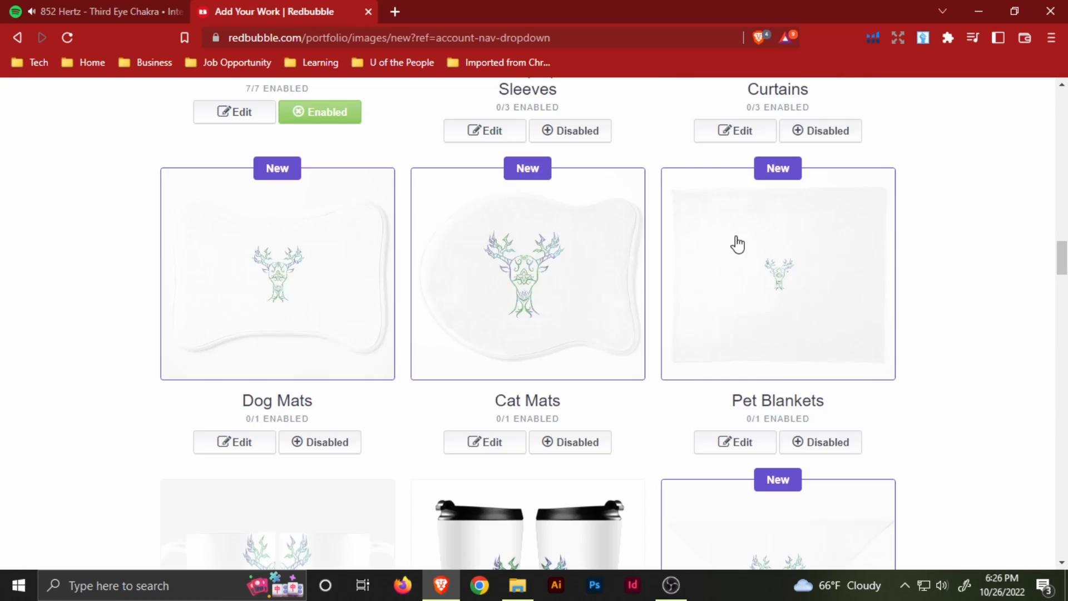
Step: Open Prints, Cards & Posters for editing, compare its image settings with the product preview, and close the editor
scroll(738, 243, "up", 7)
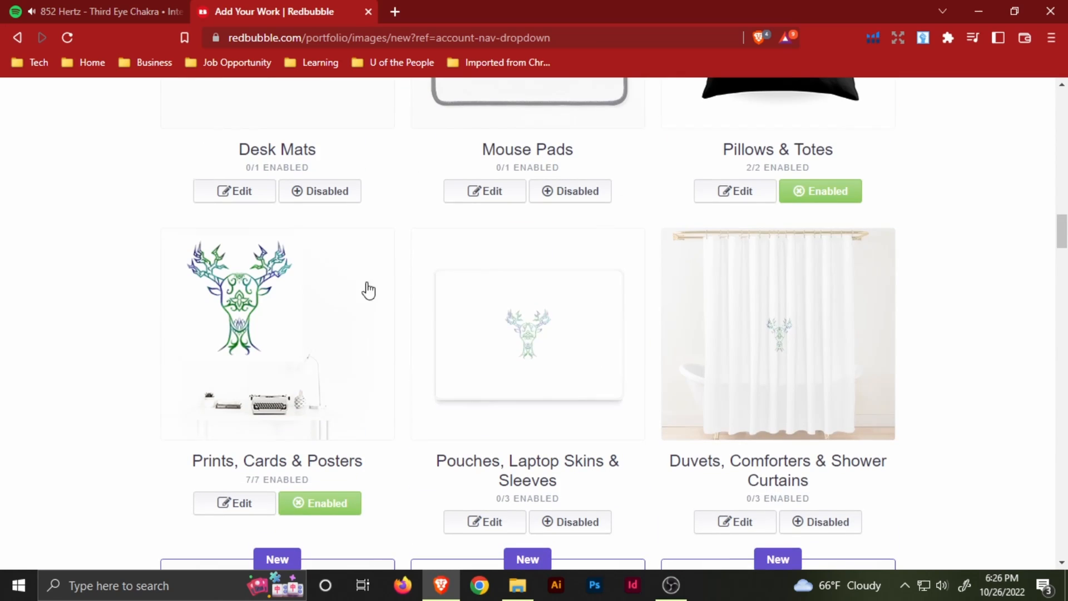
left_click(245, 505)
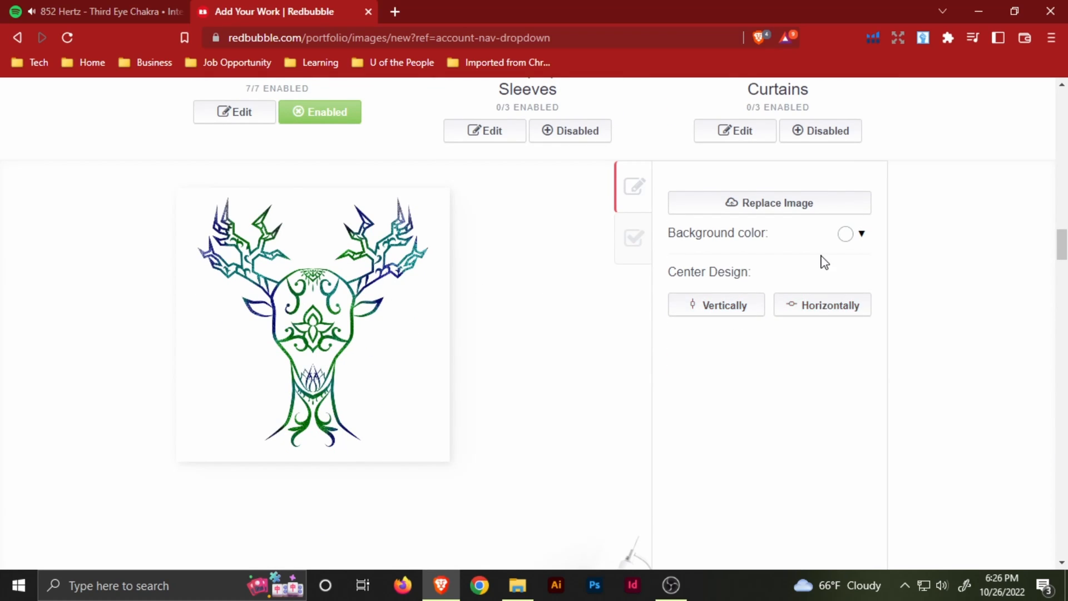
scroll(310, 362, "up", 5)
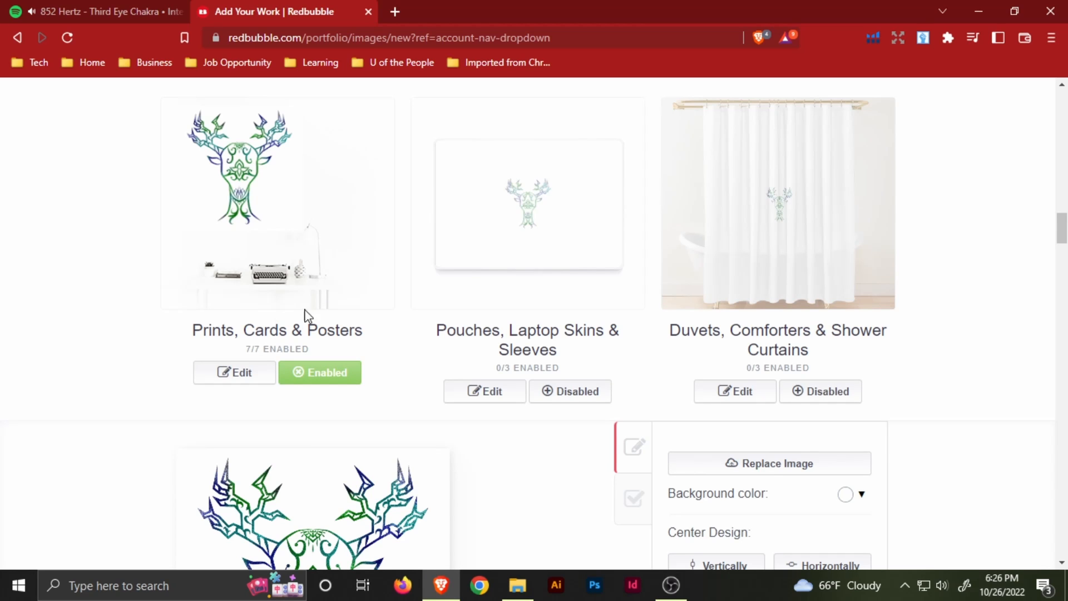
scroll(548, 295, "up", 2)
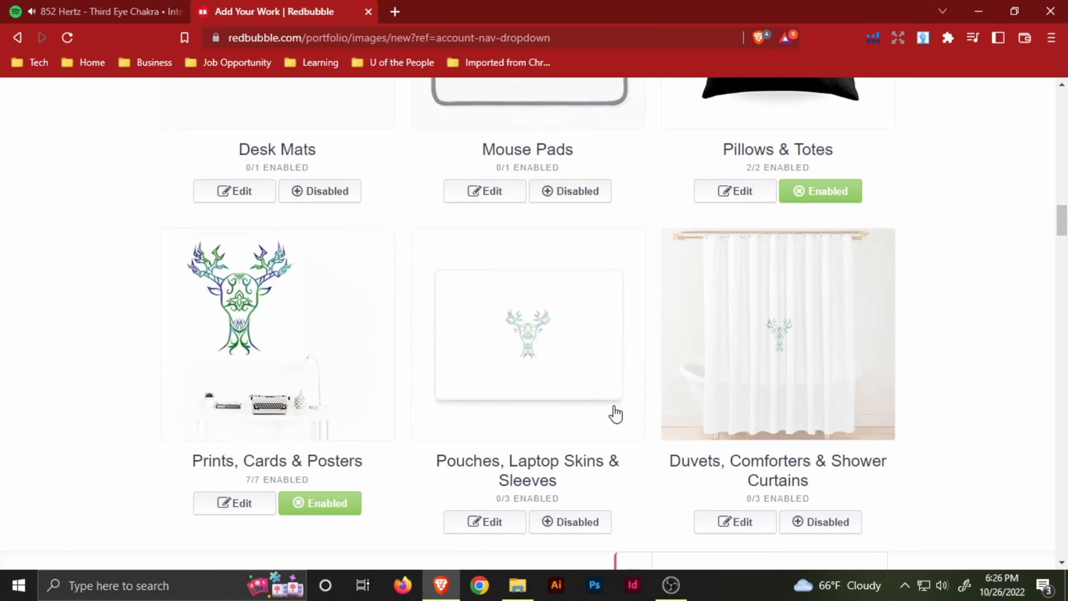
scroll(807, 356, "down", 12)
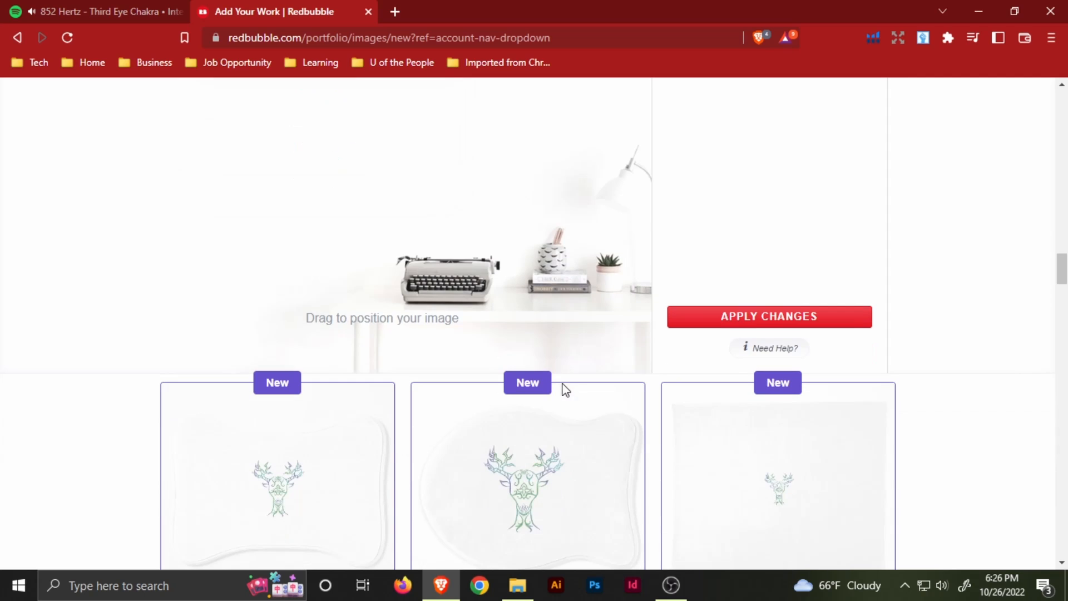
scroll(897, 318, "up", 6)
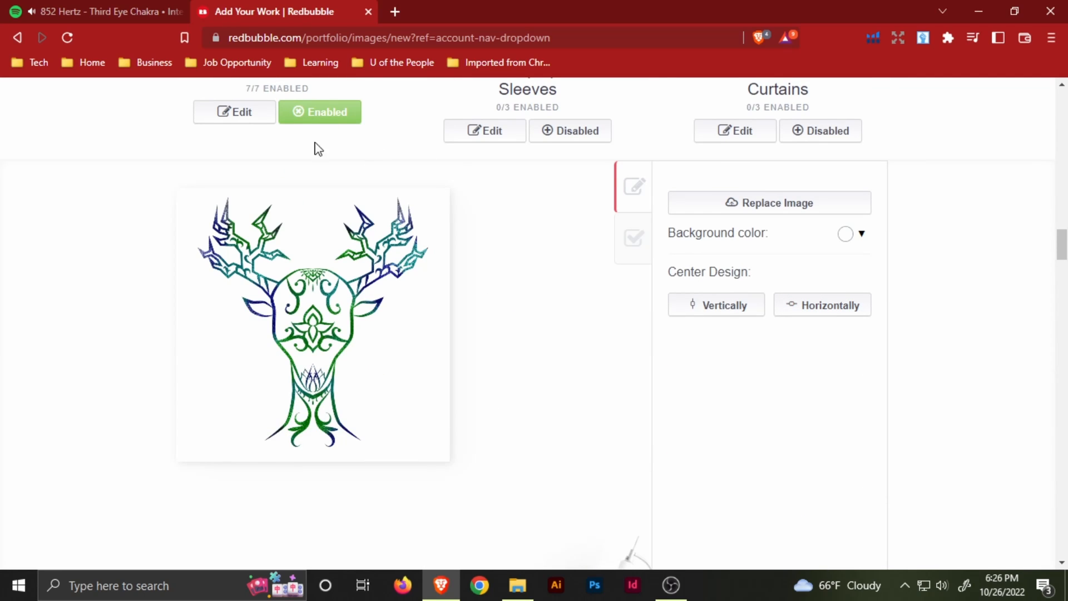
left_click(221, 117)
Step: Open Travel Mugs for editing and center the deer design horizontally and vertically at 100% size
scroll(920, 219, "down", 4)
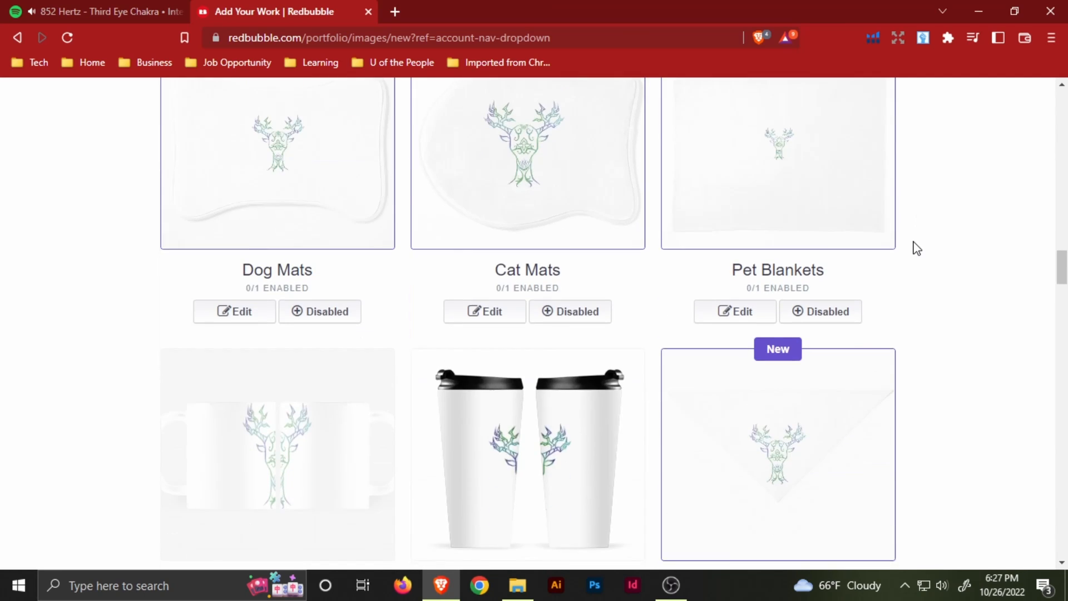
scroll(649, 294, "up", 2)
scroll(365, 274, "down", 4)
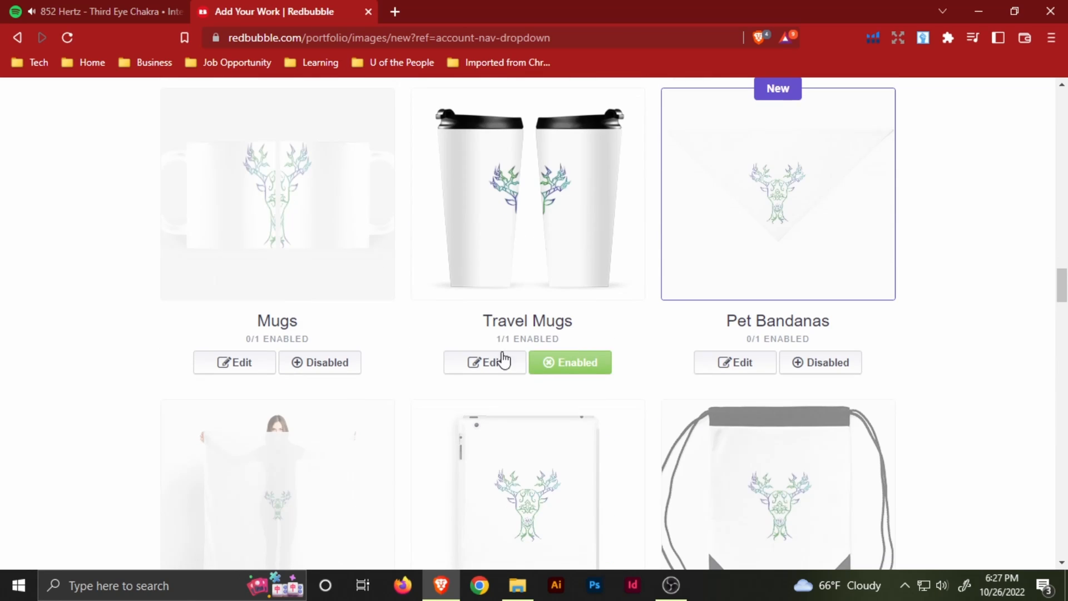
left_click(507, 370)
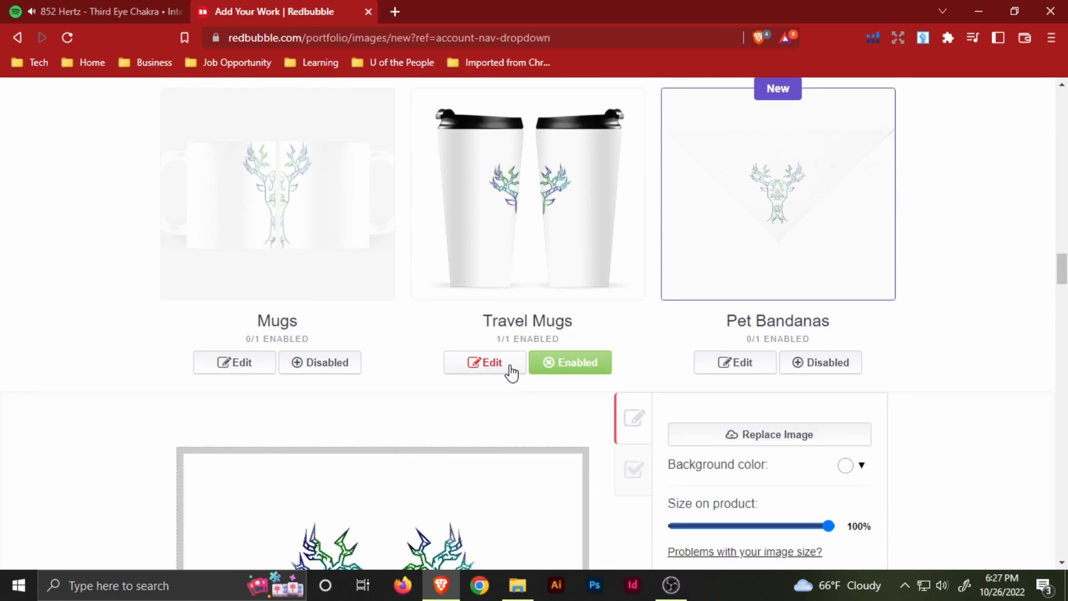
scroll(589, 341, "down", 4)
left_click_drag(829, 265, 944, 298)
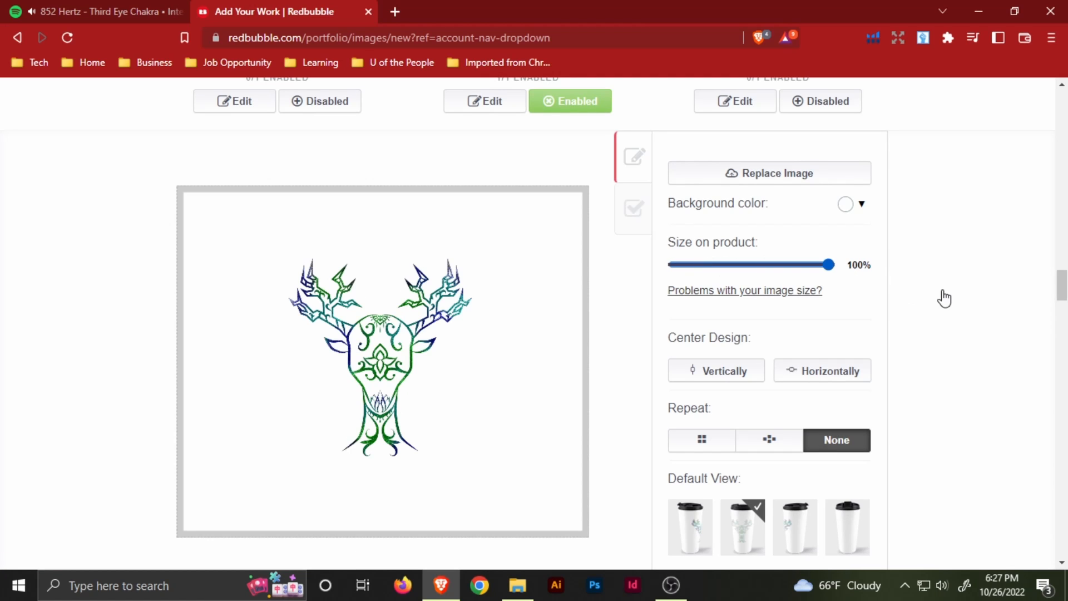
left_click(808, 384)
left_click(742, 378)
Step: Try the offset grid and regular grid repeats on the Travel Mugs design, checking each in the product preview
left_click(765, 444)
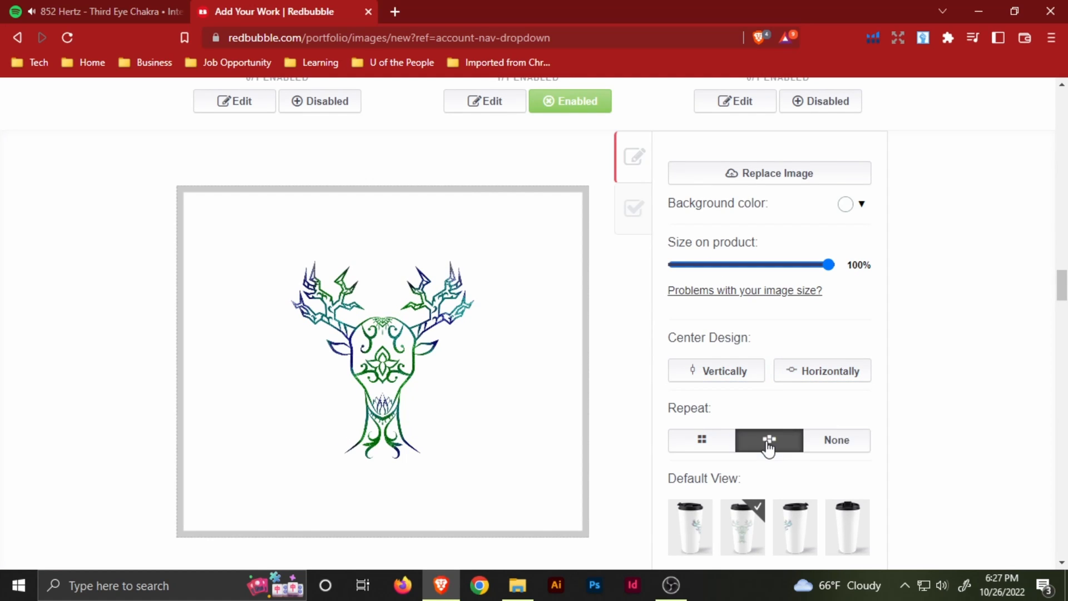
scroll(802, 431, "up", 6)
scroll(801, 432, "down", 6)
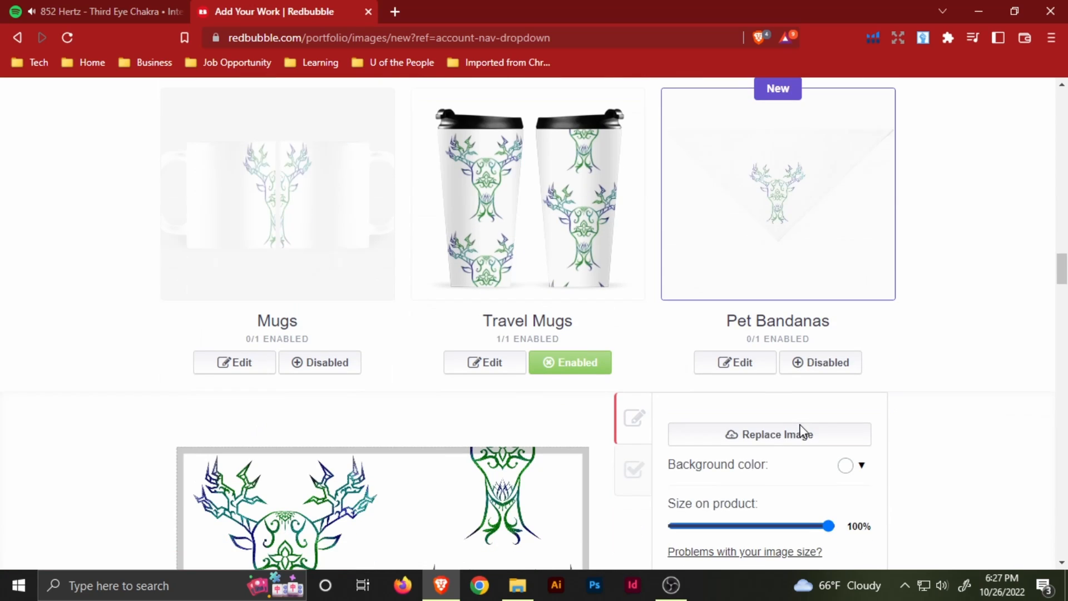
left_click(702, 445)
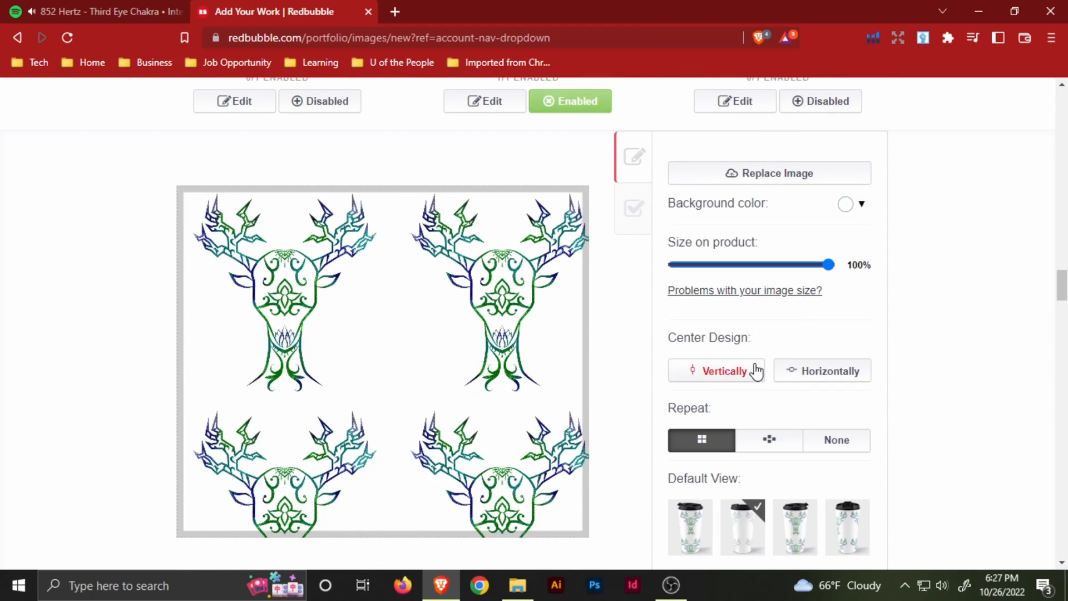
scroll(755, 369, "up", 4)
scroll(755, 370, "down", 4)
Step: Switch the Travel Mugs design back to the offset grid repeat, center it horizontally and check the preview
left_click(770, 443)
left_click(812, 372)
scroll(812, 378, "up", 3)
scroll(812, 381, "up", 2)
scroll(812, 381, "down", 2)
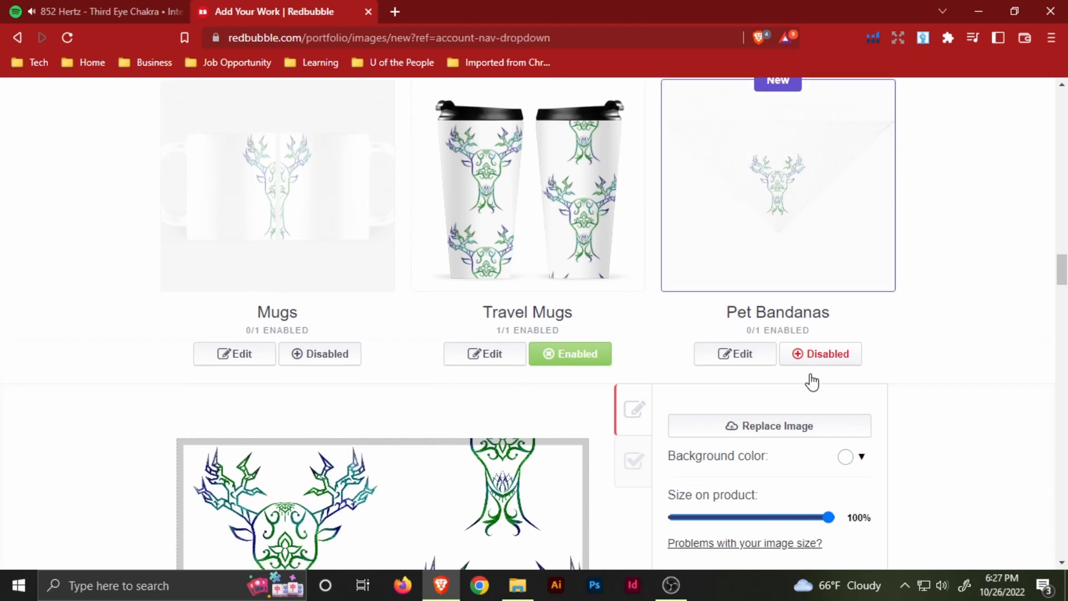
scroll(814, 380, "down", 2)
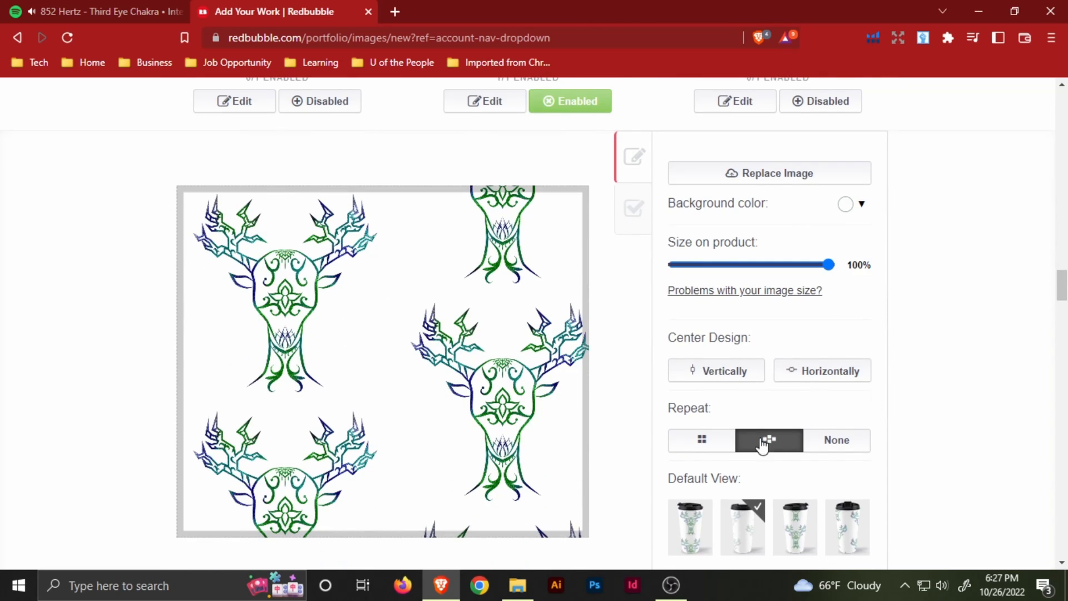
Step: Try the first mug image as the Travel Mugs default view and check the product preview
scroll(823, 445, "down", 2)
left_click(703, 414)
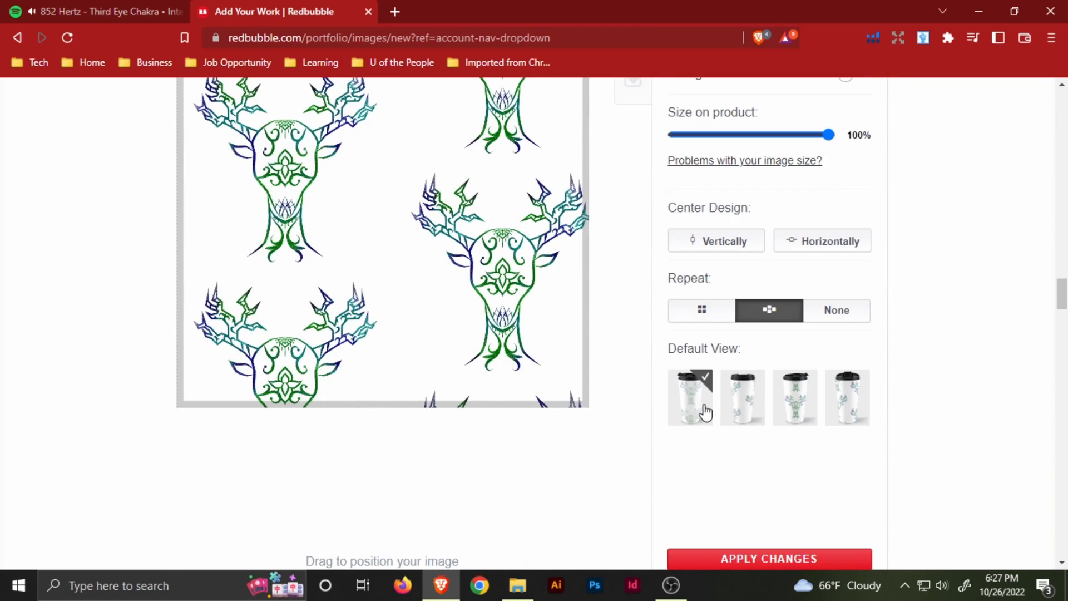
scroll(741, 406, "up", 8)
scroll(743, 409, "down", 2)
scroll(743, 409, "down", 2)
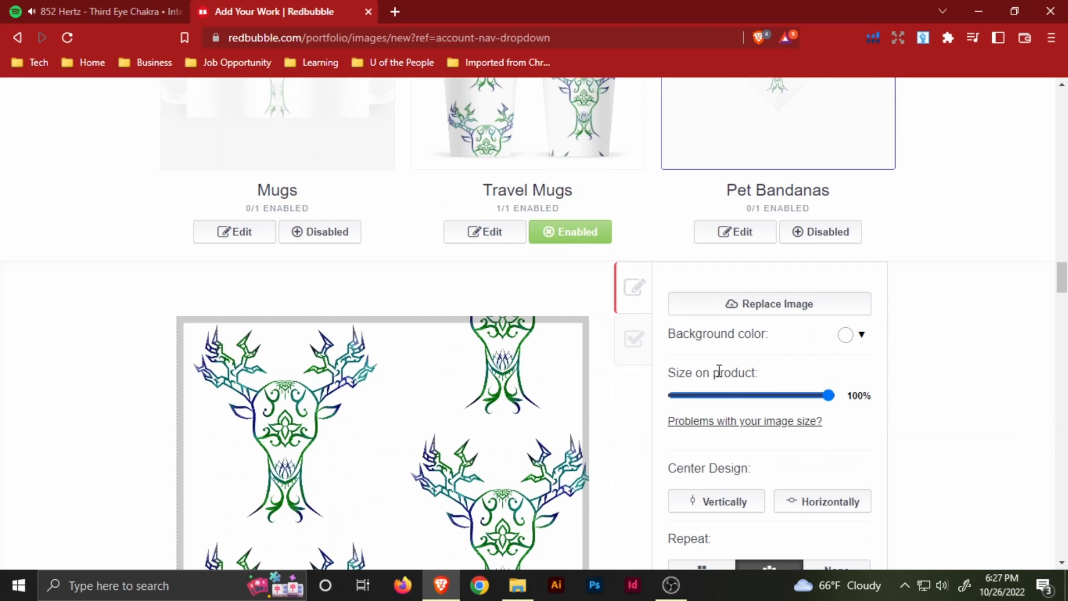
scroll(723, 448, "down", 2)
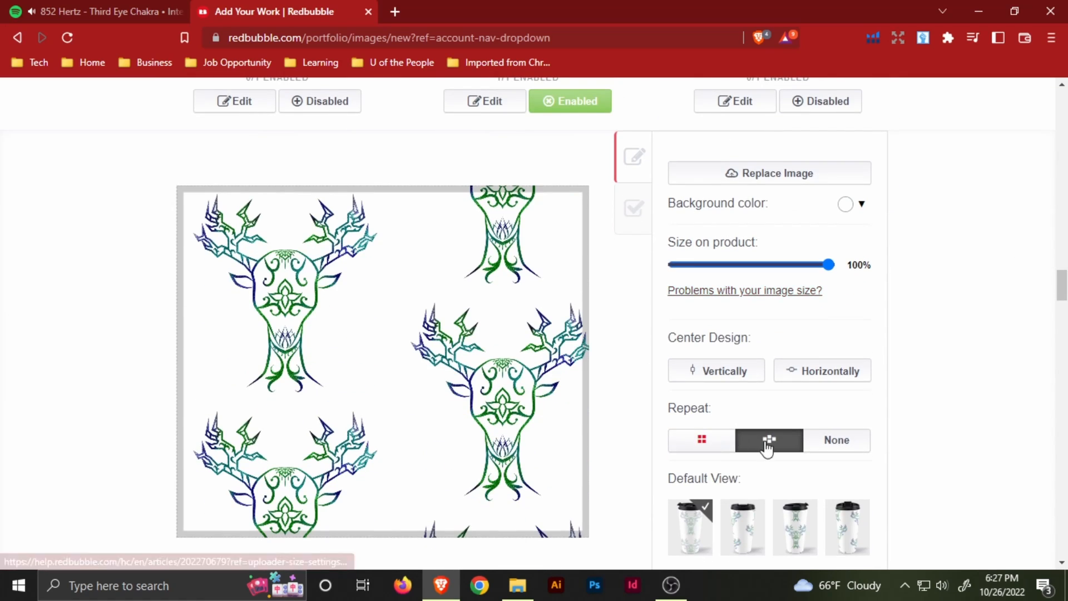
Step: Try the Travel Mugs design with repeat set to None and check the product preview
left_click(824, 439)
scroll(801, 428, "up", 4)
scroll(774, 415, "down", 6)
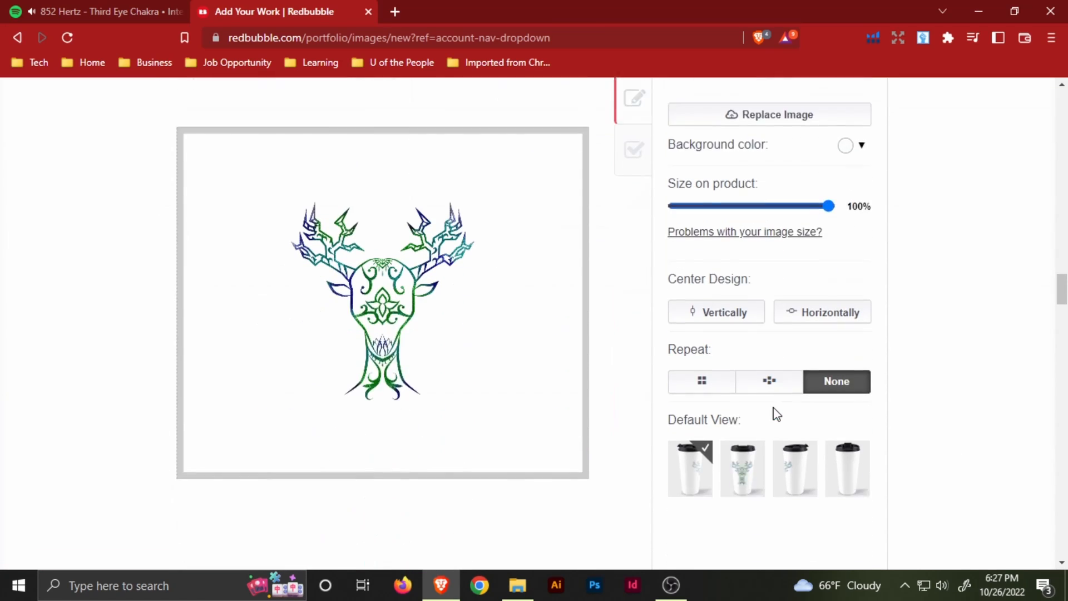
Step: Choose the second mug image as the Travel Mugs default view and set the repeat to offset grid
left_click(767, 412)
scroll(805, 381, "up", 6)
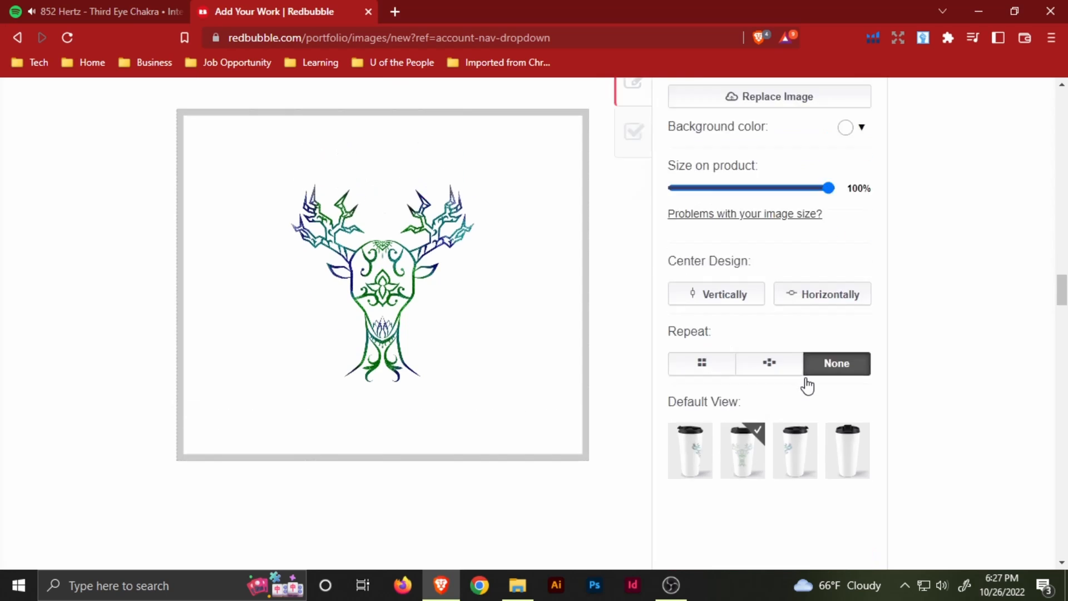
scroll(807, 382, "down", 3)
scroll(809, 385, "down", 3)
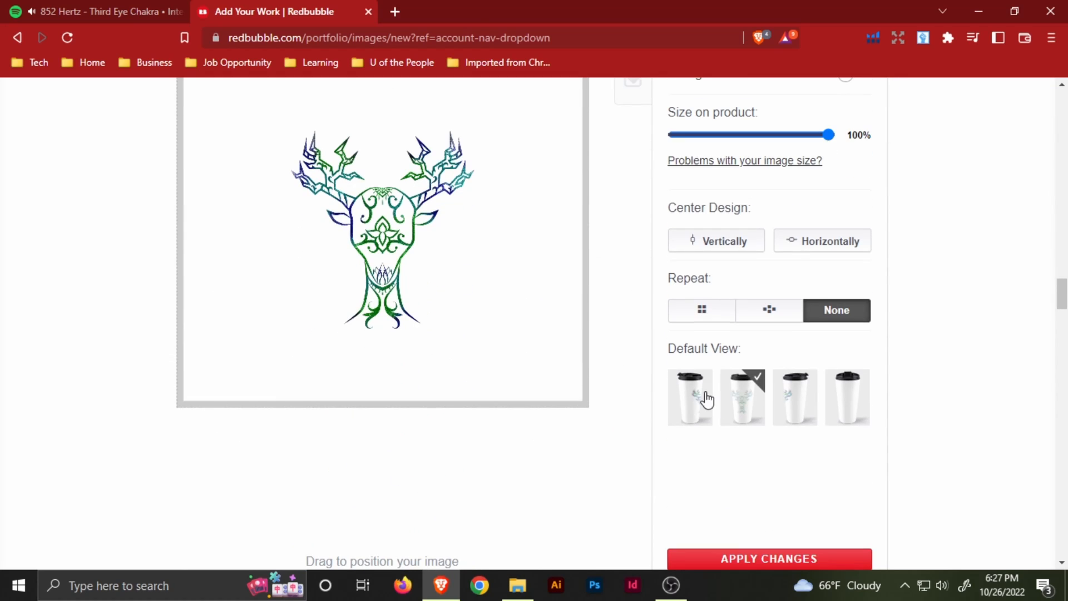
left_click(770, 314)
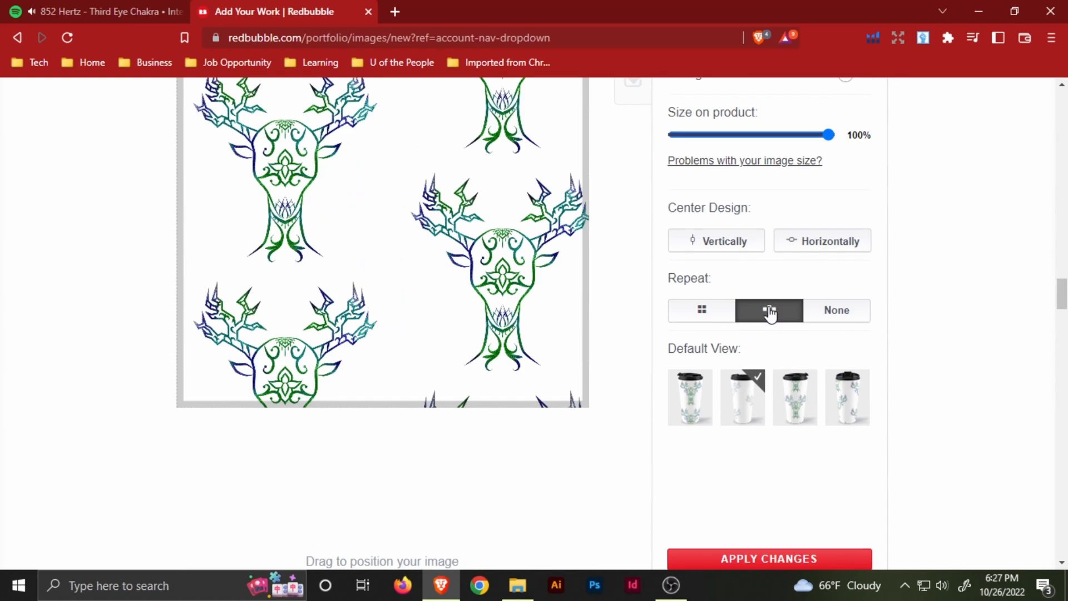
Step: Choose the third mug image as the Travel Mugs default view, check the product preview and apply the changes
left_click(705, 396)
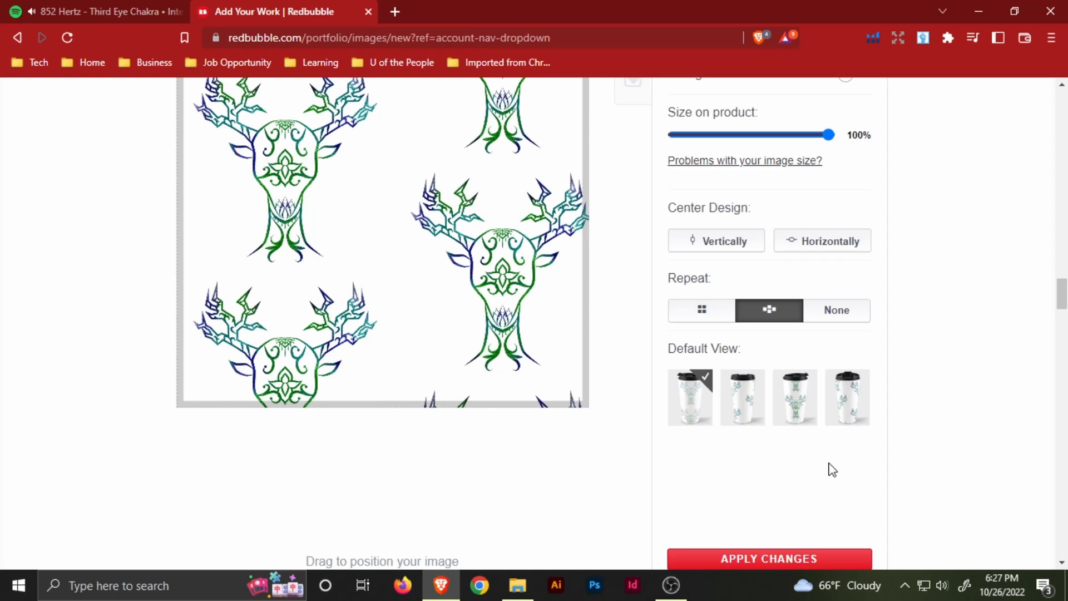
left_click(800, 419)
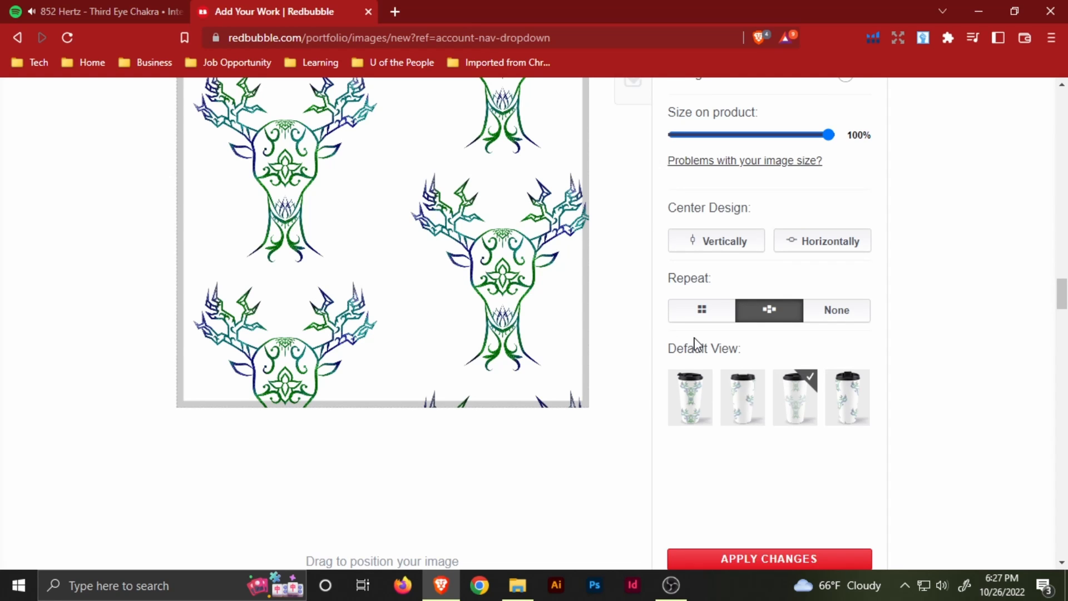
scroll(775, 324, "up", 8)
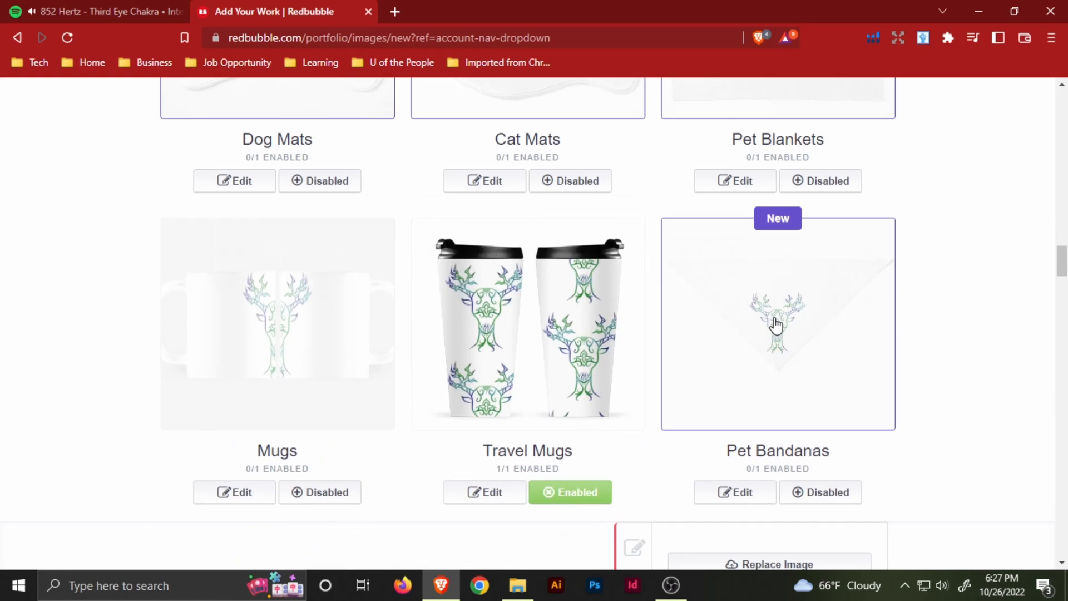
scroll(790, 349, "down", 10)
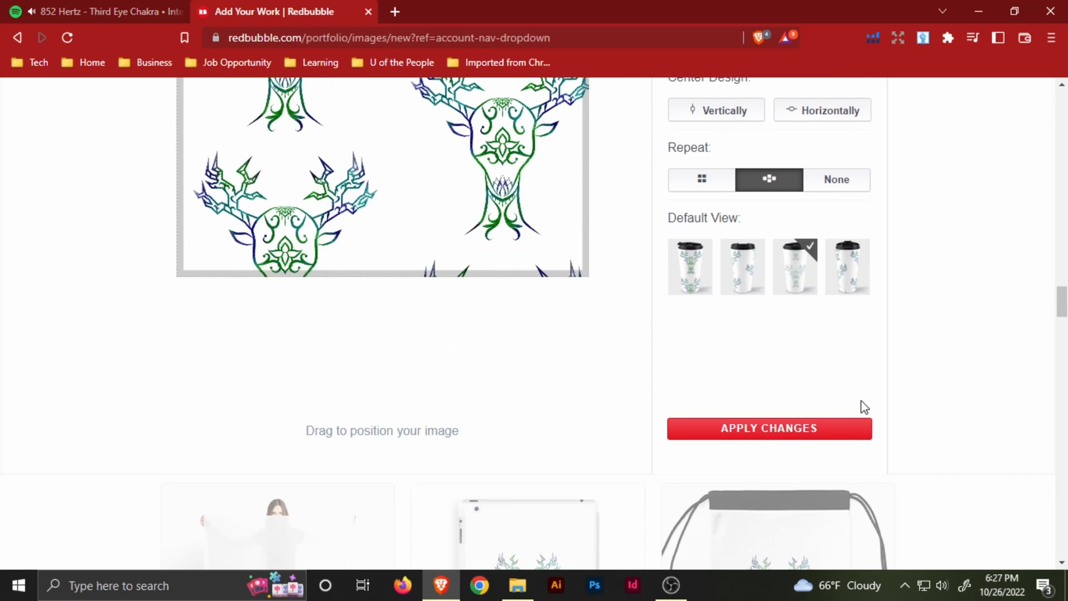
left_click(767, 429)
scroll(932, 367, "up", 5)
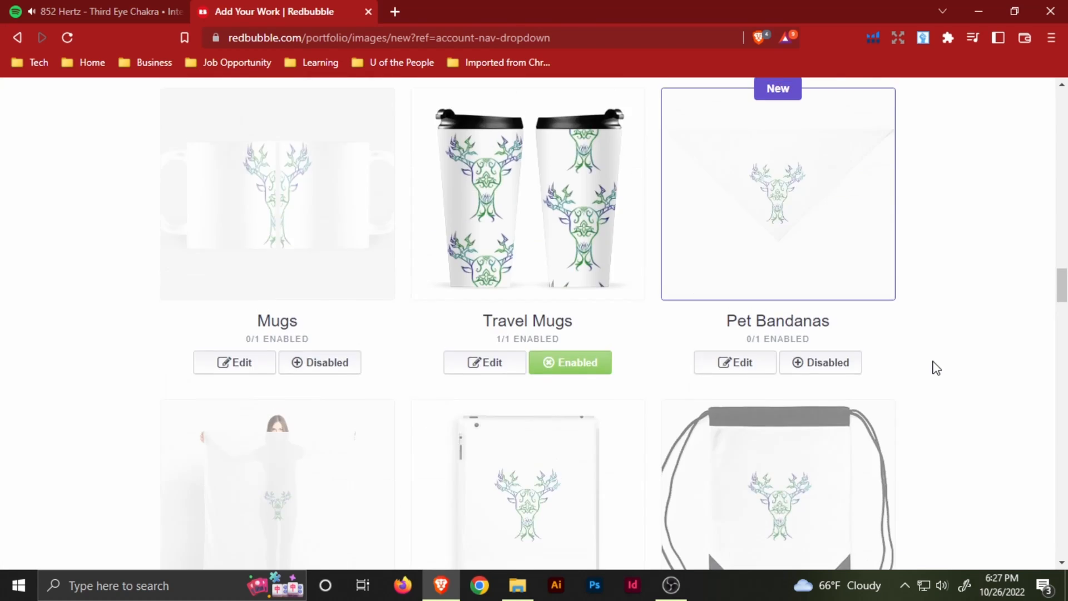
scroll(810, 291, "down", 3)
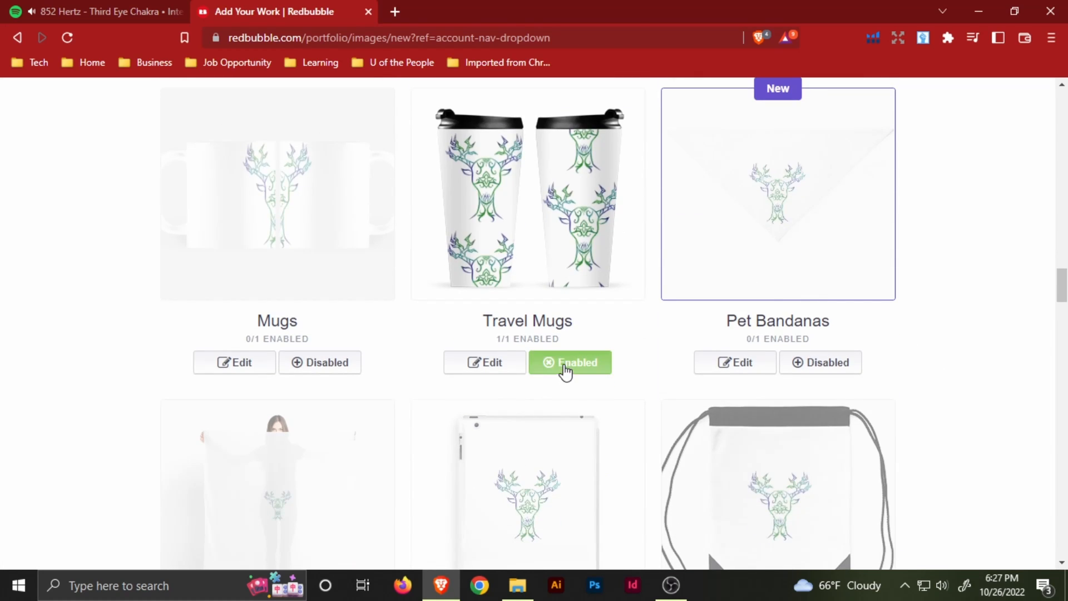
Step: Enable Pet Bandanas, repeat the deer design in a regular grid pattern and check the product preview
left_click(834, 368)
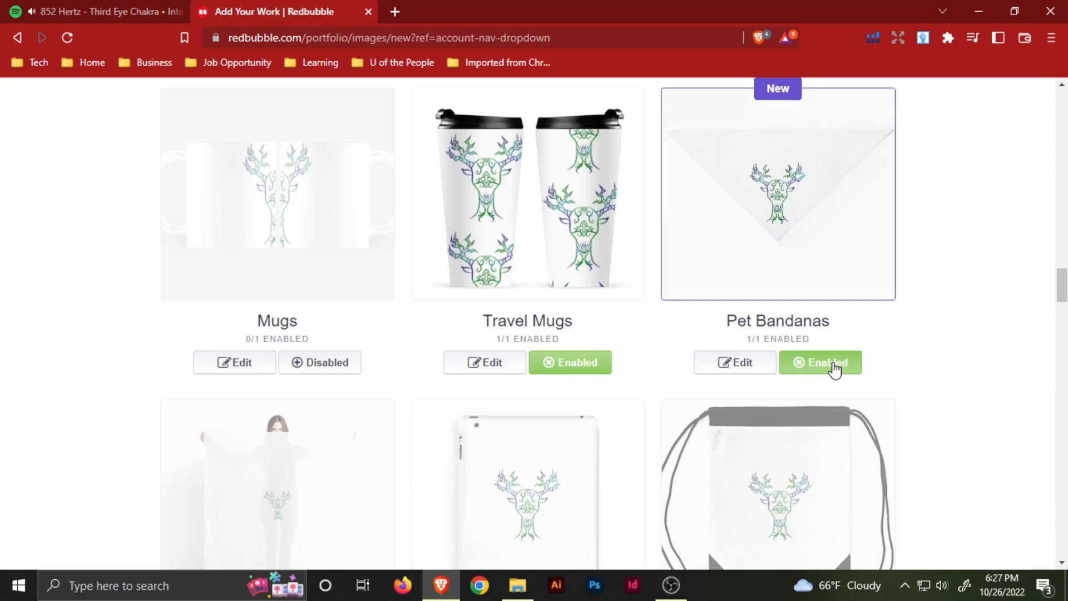
left_click(756, 368)
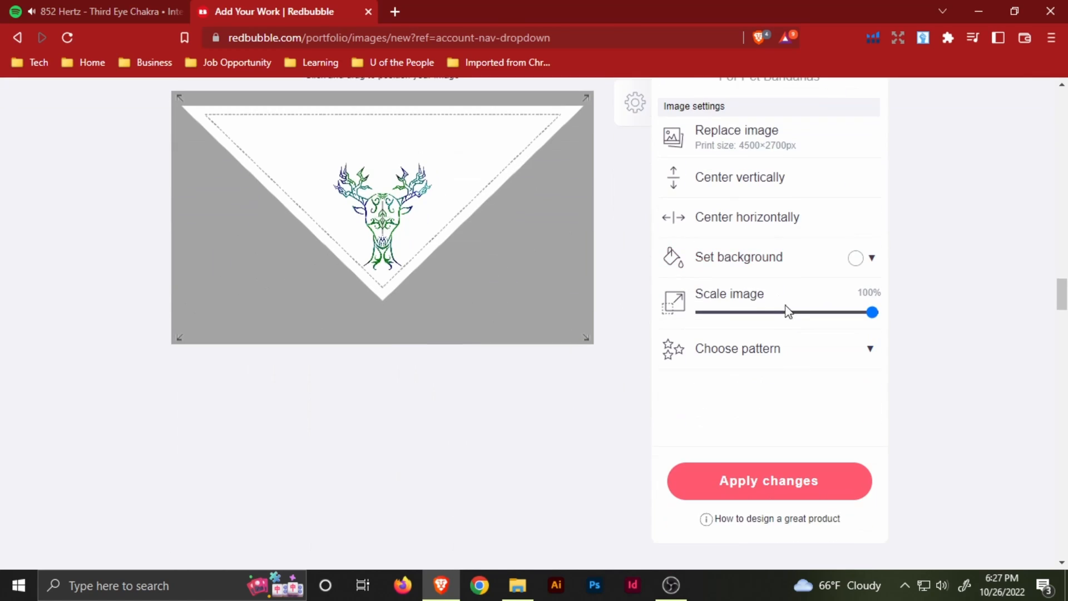
left_click(843, 342)
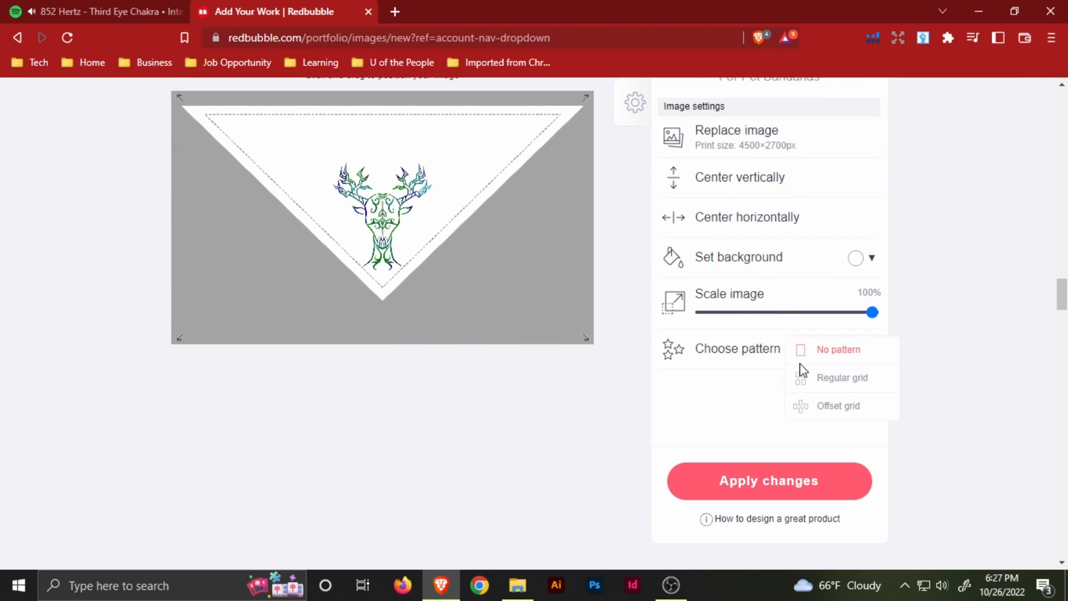
left_click(825, 389)
scroll(827, 372, "up", 9)
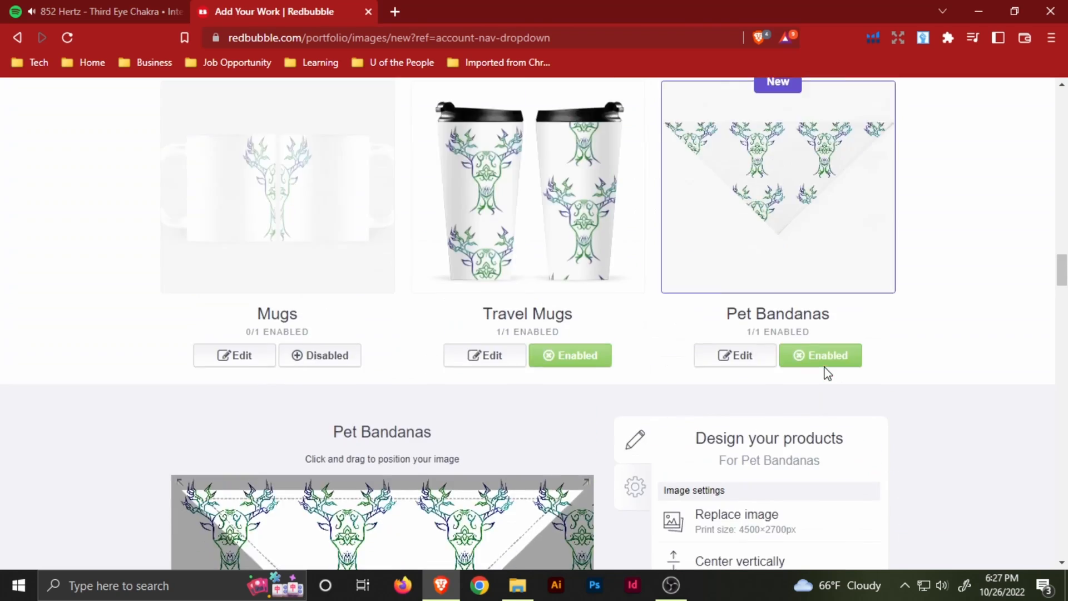
scroll(827, 374, "down", 7)
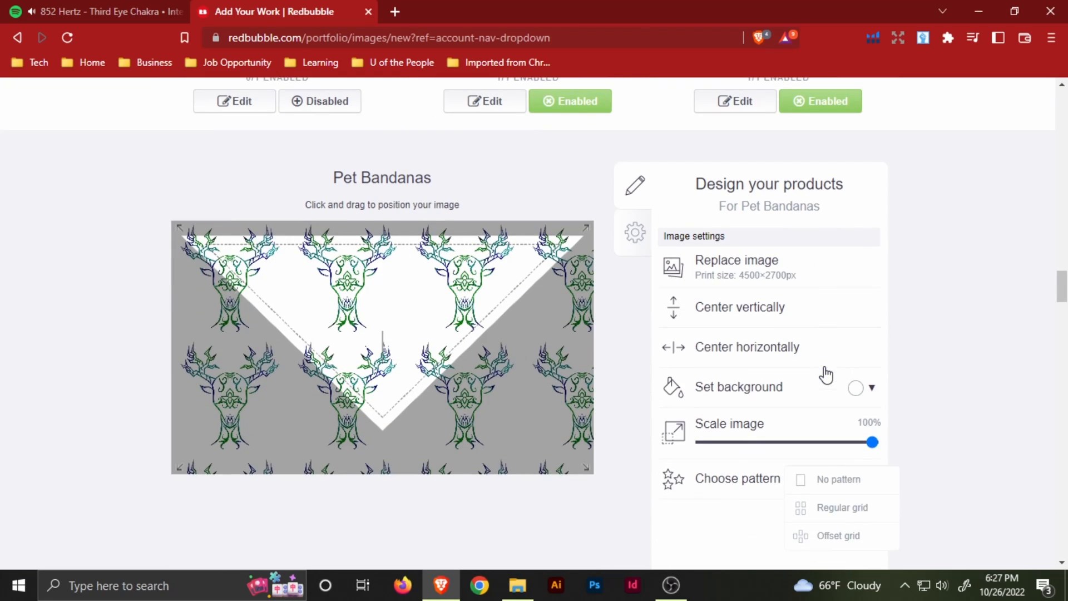
Step: Set the Pet Bandanas background to black (#000000), check the product preview and apply the changes
left_click(872, 388)
left_click(852, 512)
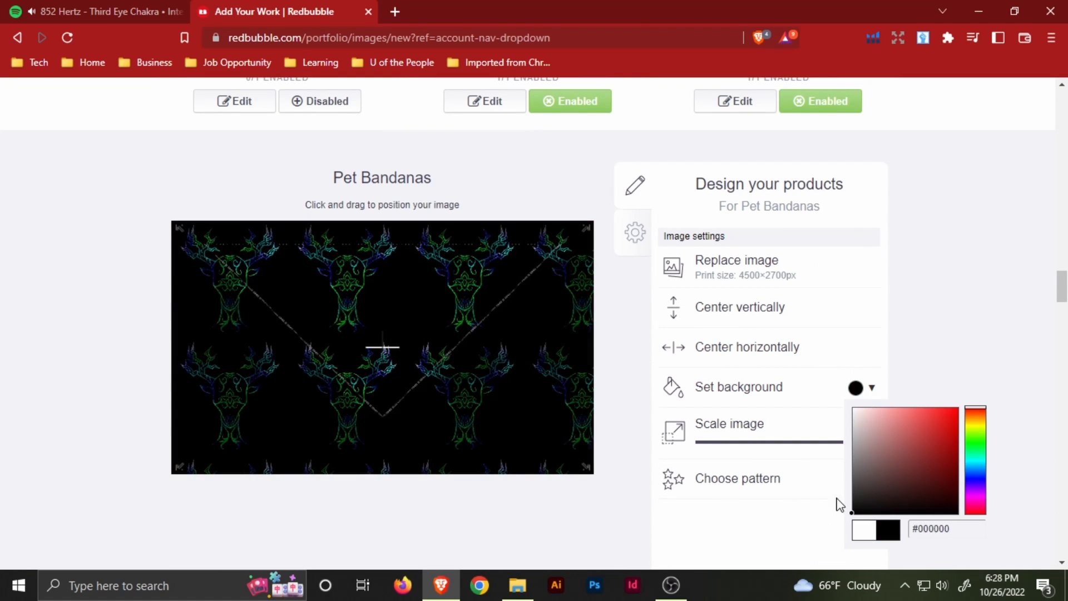
left_click(930, 273)
scroll(924, 274, "up", 7)
scroll(920, 275, "down", 8)
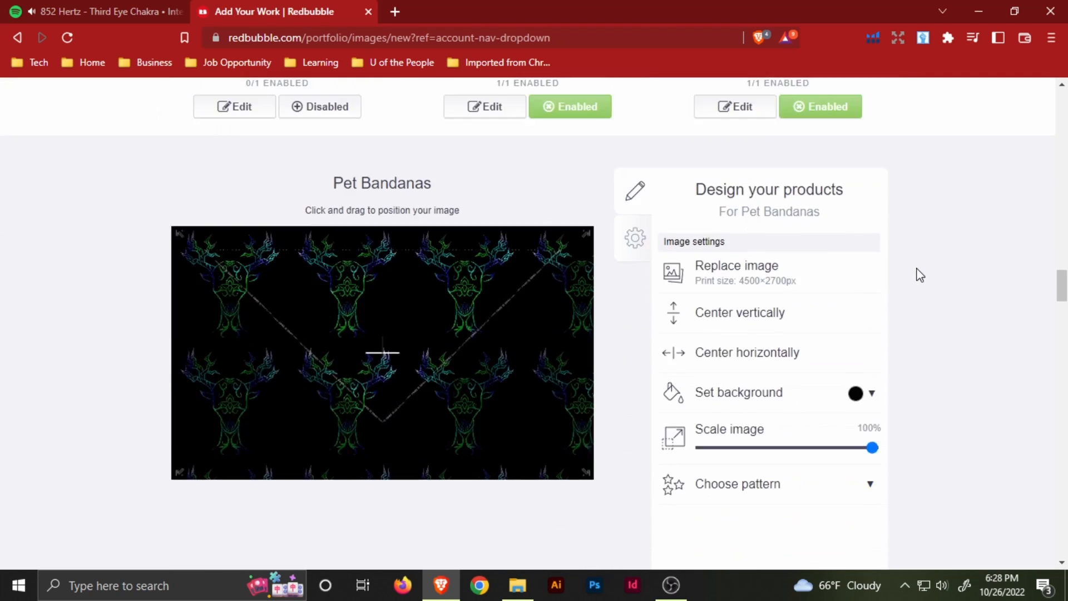
left_click(802, 474)
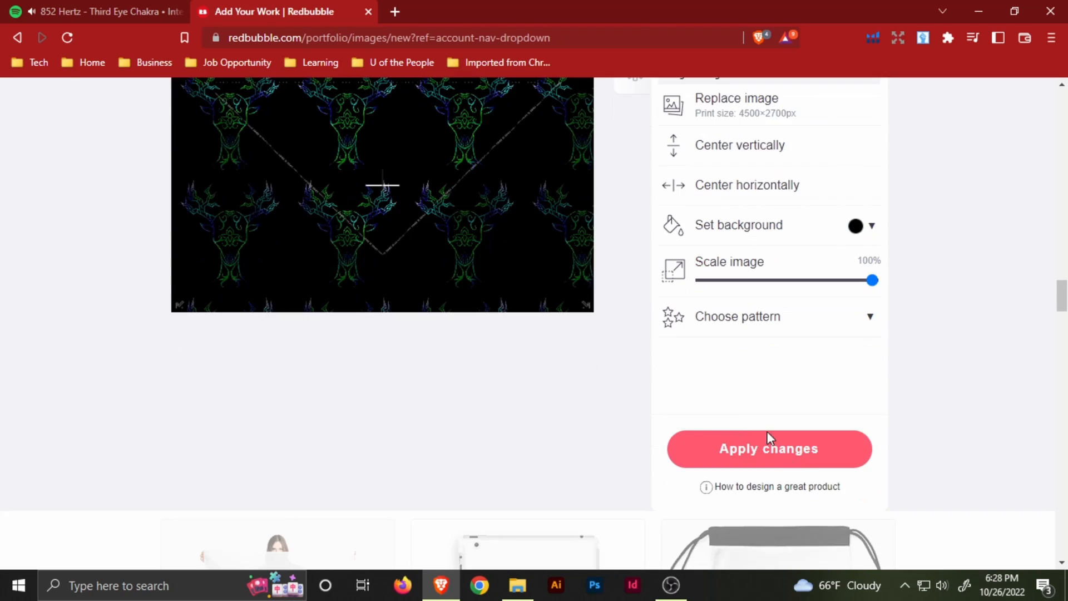
Step: Reopen the Travel Mugs design, try a near-black background (#020202) and check the product preview
left_click(573, 345)
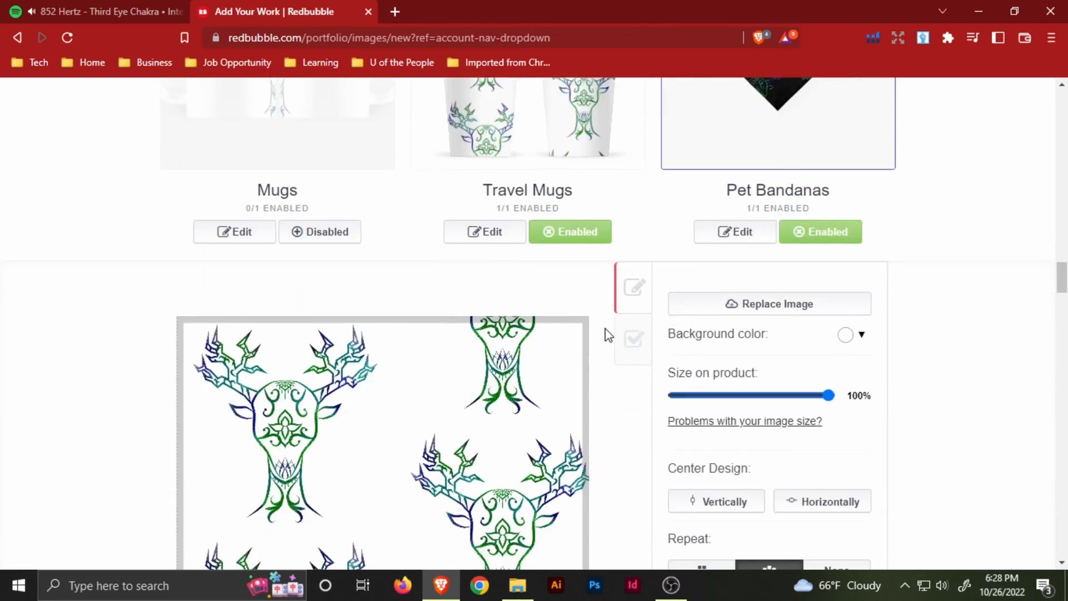
scroll(768, 312, "down", 5)
scroll(834, 217, "up", 3)
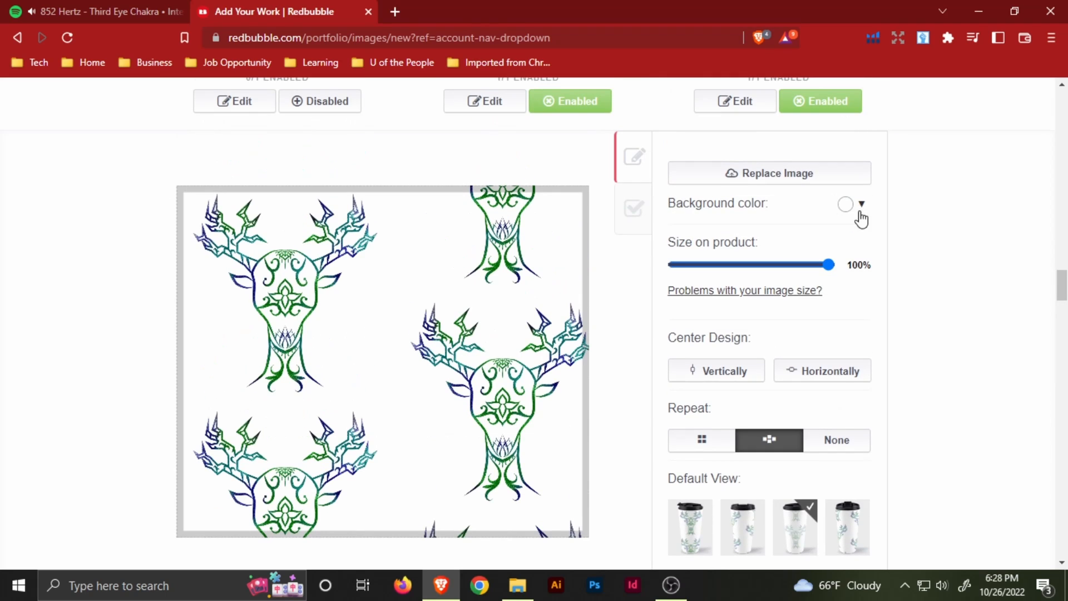
left_click(868, 211)
left_click_drag(855, 330, 843, 334)
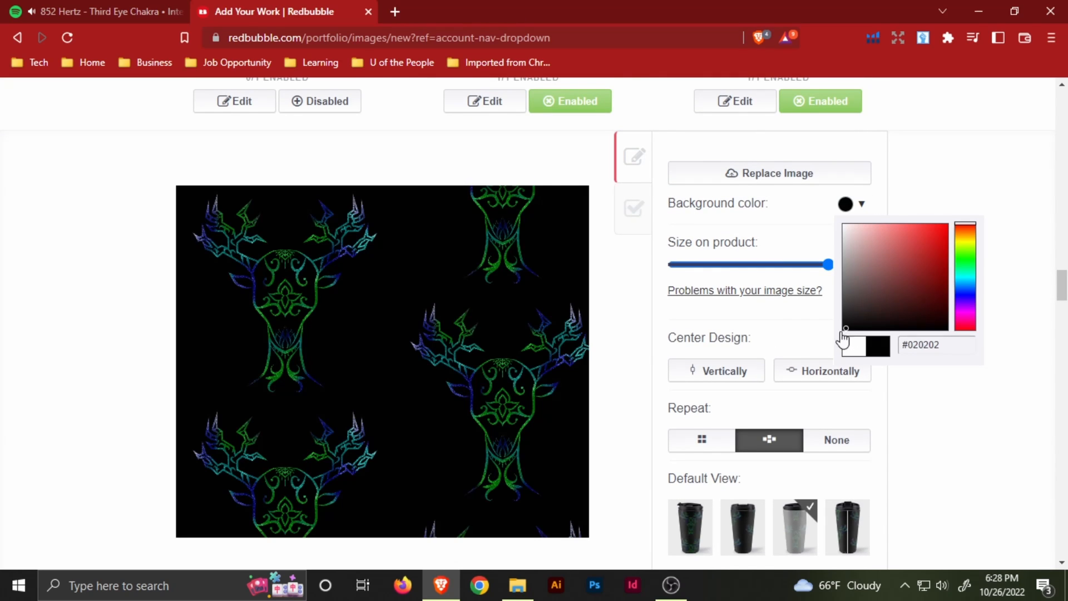
left_click(946, 156)
scroll(791, 250, "up", 7)
scroll(791, 251, "down", 4)
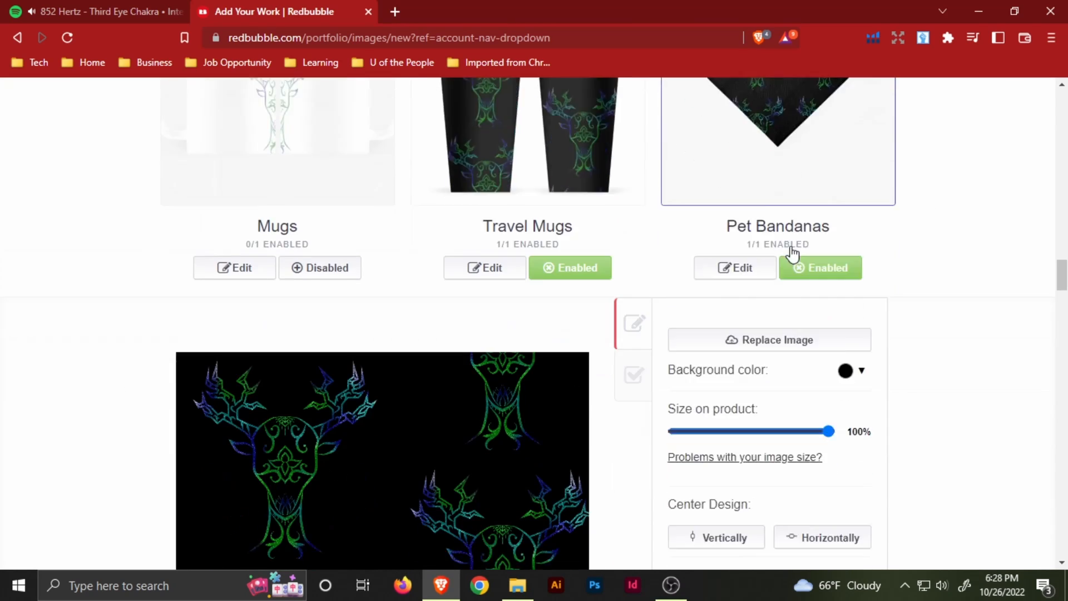
Step: Set the Travel Mugs background back to white, check the product preview and apply the changes
scroll(793, 253, "down", 3)
left_click(862, 206)
left_click_drag(856, 303, 828, 223)
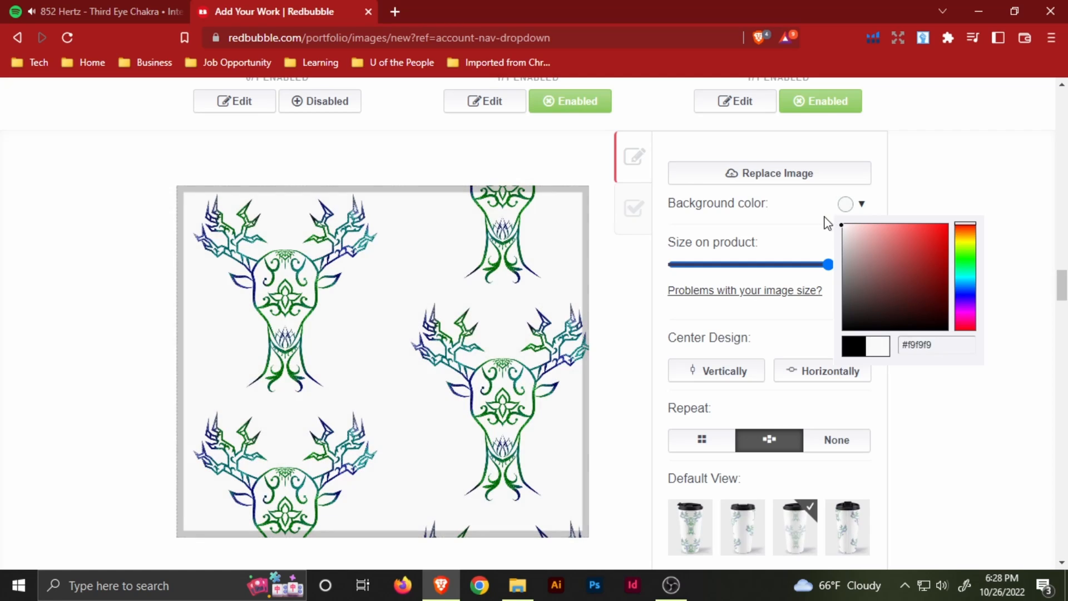
left_click(978, 184)
scroll(844, 250, "up", 7)
scroll(842, 256, "down", 9)
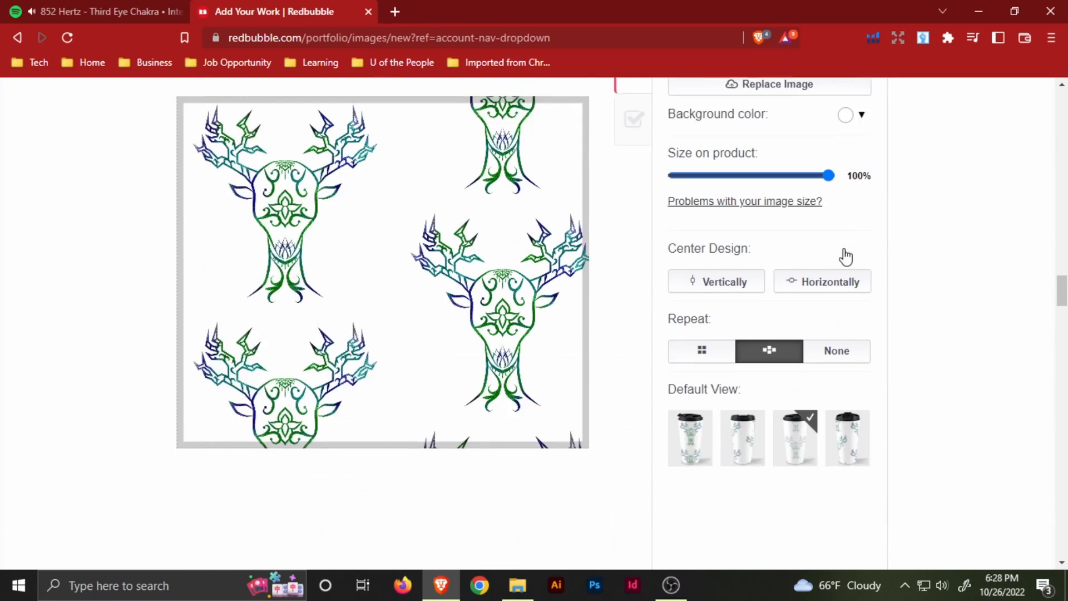
scroll(832, 351, "down", 2)
left_click(806, 439)
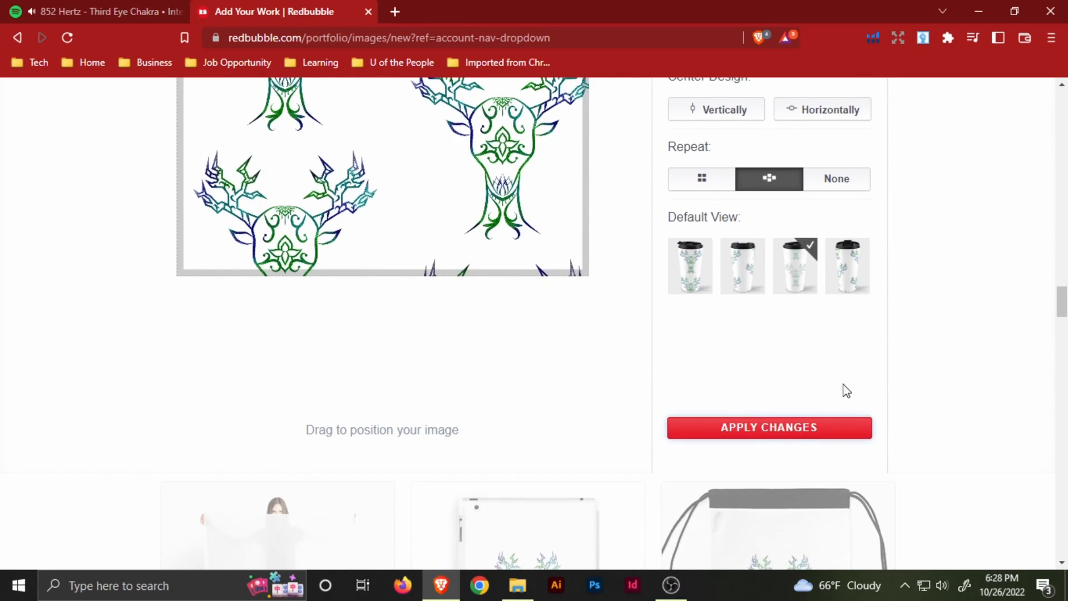
Step: Open the Spiral Notebooks design, try a black background and check the product preview
scroll(736, 371, "down", 2)
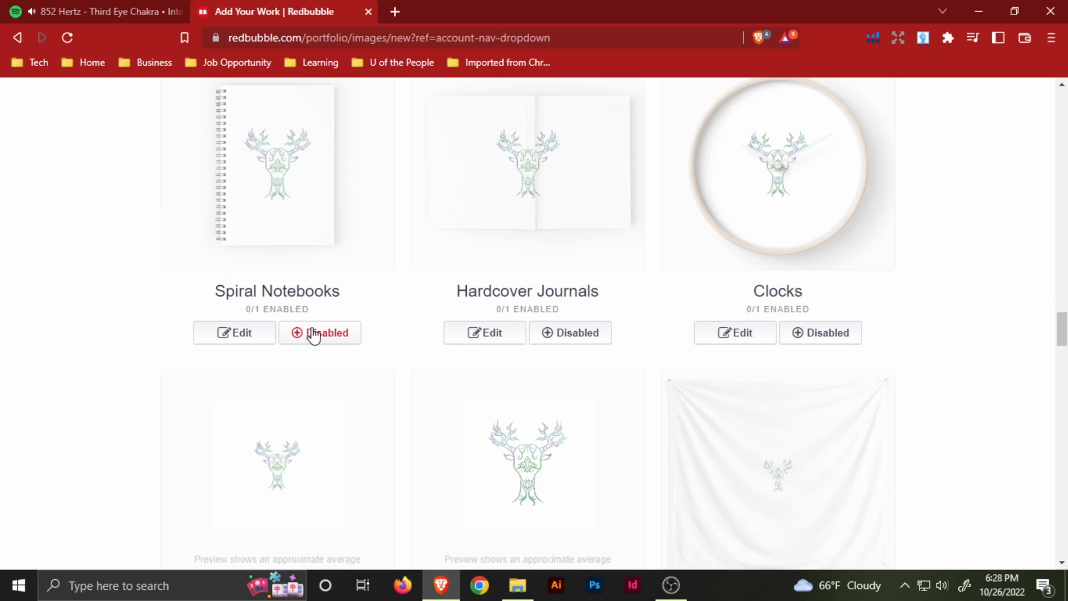
left_click(262, 336)
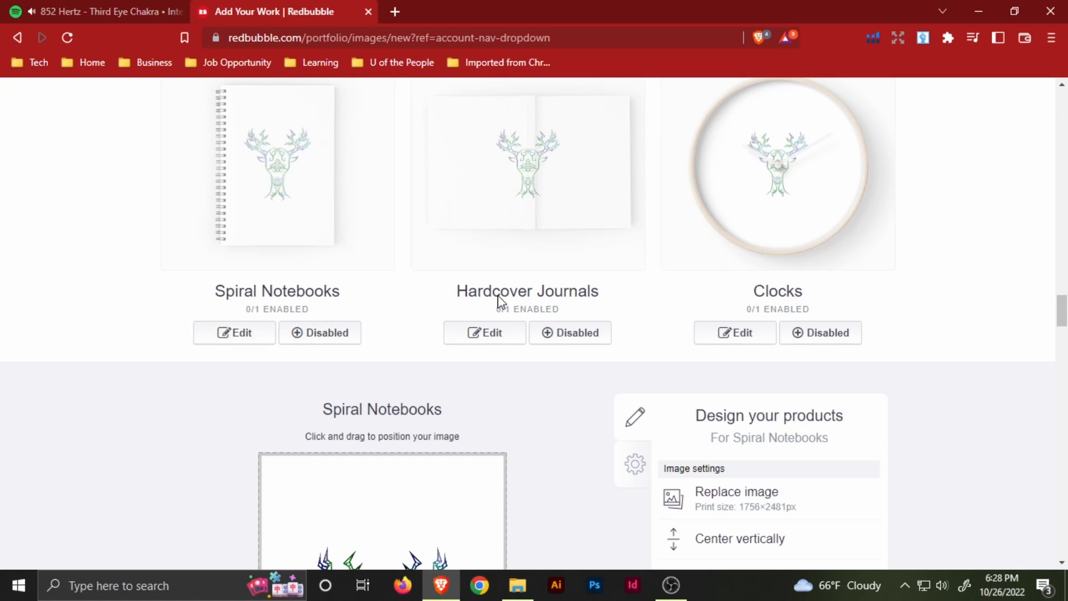
scroll(773, 283, "down", 6)
left_click(866, 235)
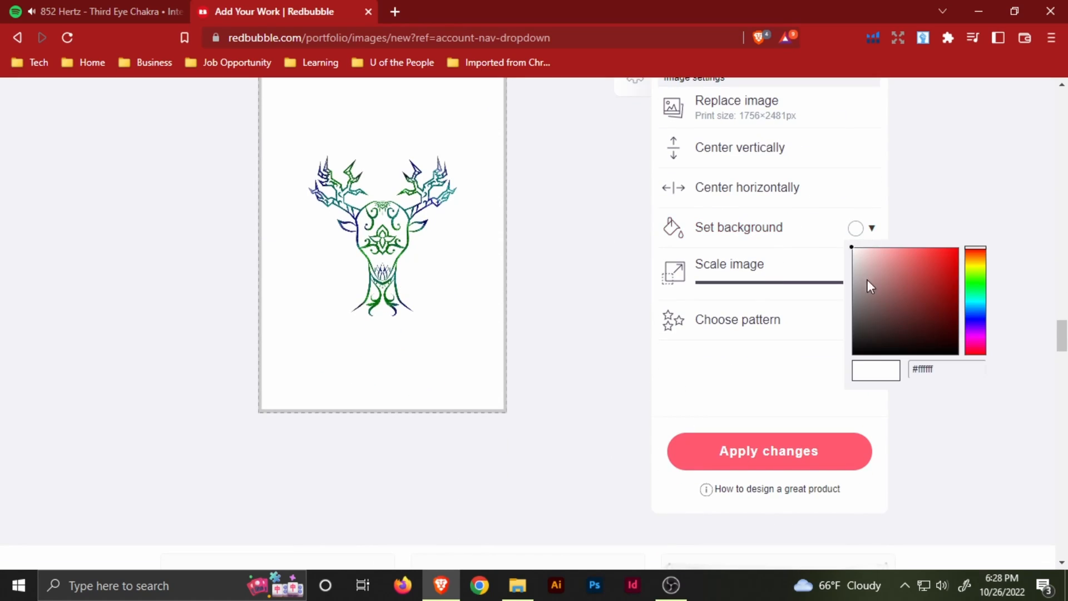
left_click_drag(866, 282, 736, 415)
scroll(493, 318, "up", 1)
scroll(488, 312, "up", 6)
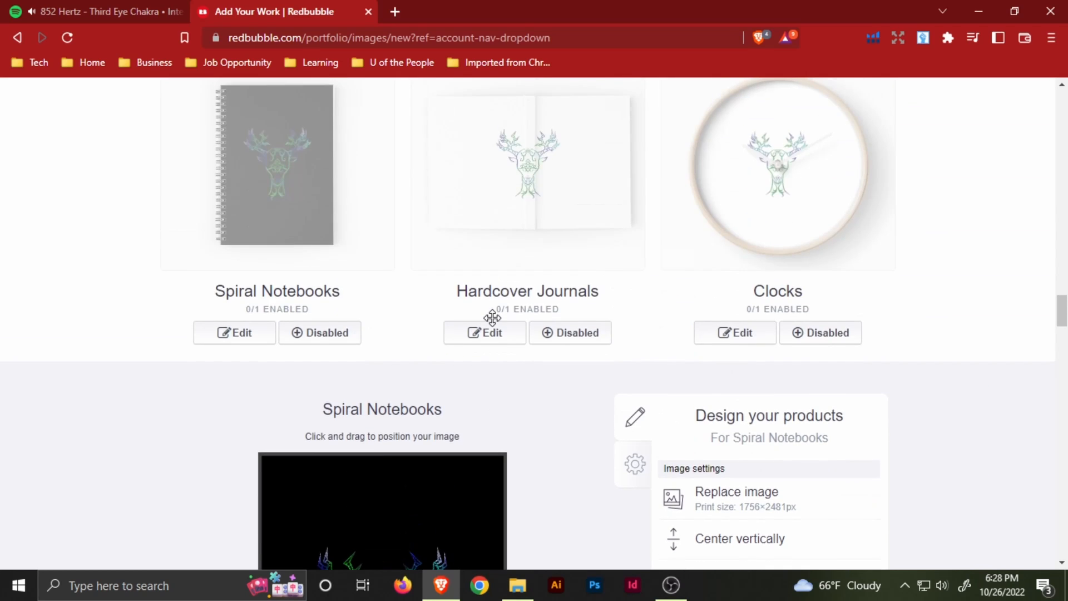
Step: Return the Spiral Notebooks background to white and compare the product preview
scroll(811, 374, "down", 5)
left_click_drag(863, 398, 741, 322)
scroll(603, 317, "up", 8)
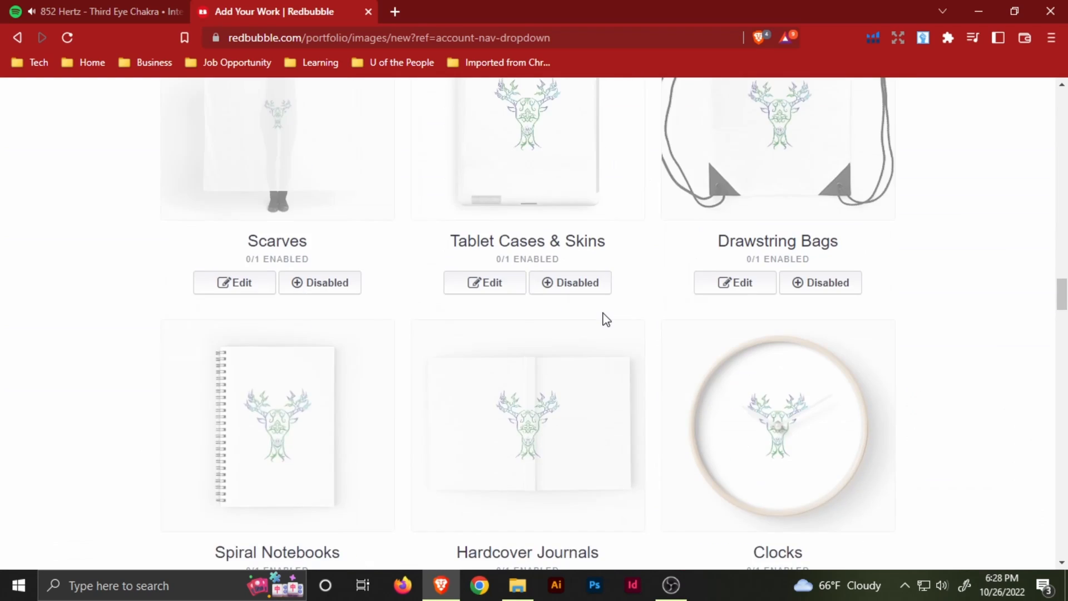
Step: Set the Spiral Notebooks background to black, repeat the design in an offset grid pattern and check the preview
scroll(608, 312, "down", 8)
left_click_drag(877, 402, 835, 500)
left_click(734, 436)
left_click(766, 450)
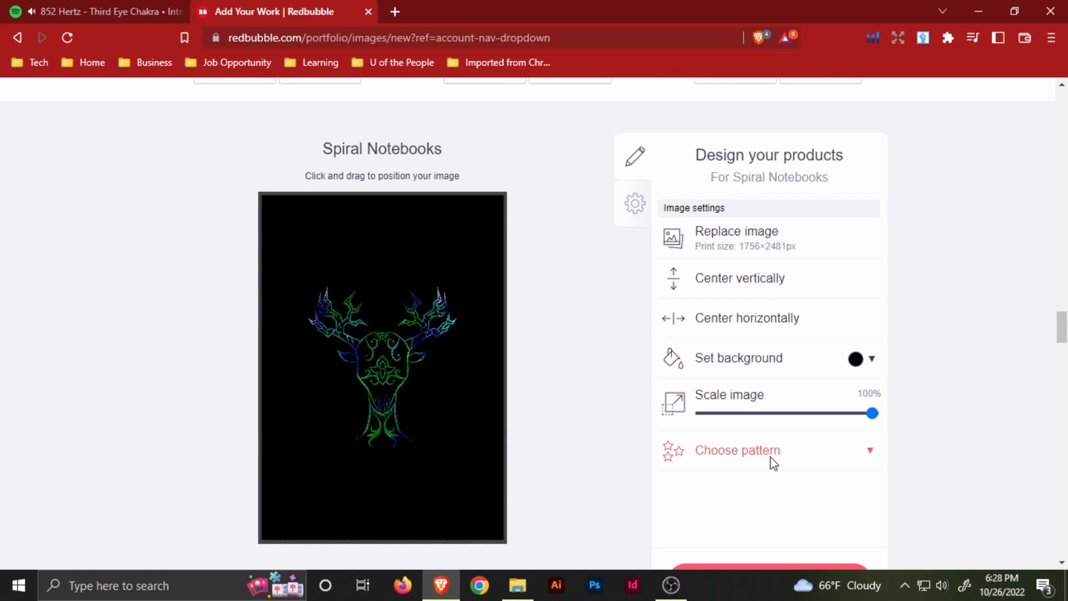
left_click(772, 461)
scroll(829, 314, "down", 5)
left_click(839, 249)
scroll(835, 253, "up", 10)
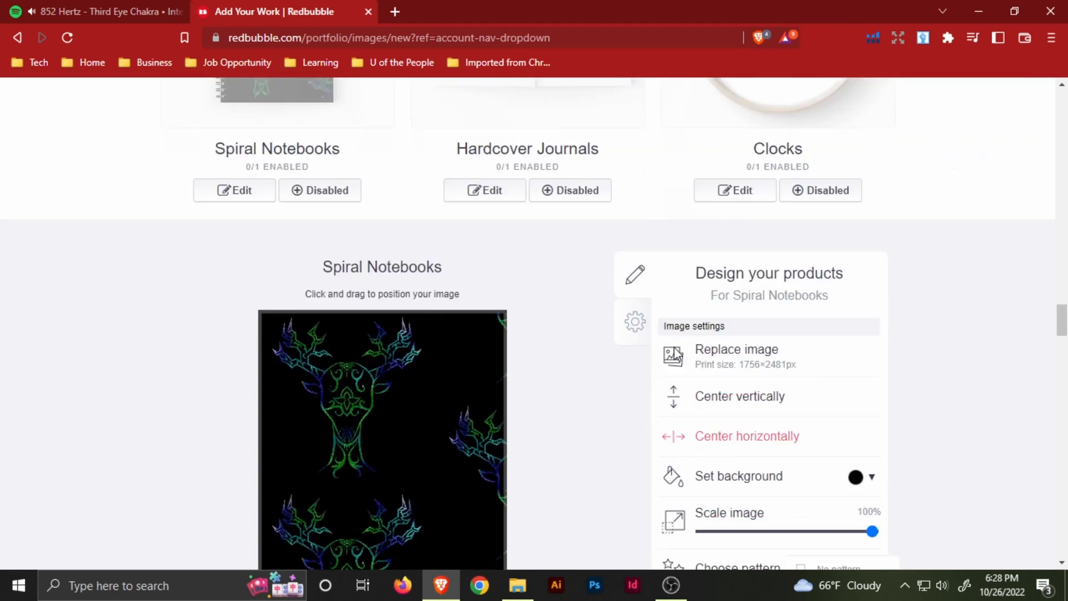
scroll(664, 361, "down", 3)
scroll(690, 353, "down", 5)
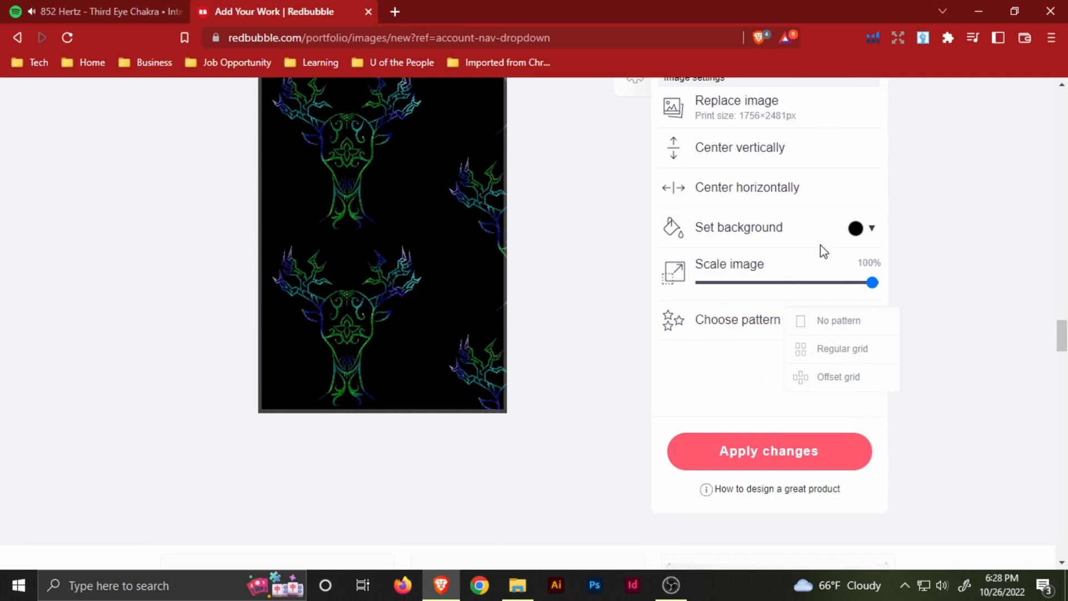
Step: Try a white background (#ffffff) behind the offset grid pattern on Spiral Notebooks and check the preview
left_click(872, 229)
left_click_drag(877, 285, 818, 231)
scroll(625, 303, "up", 10)
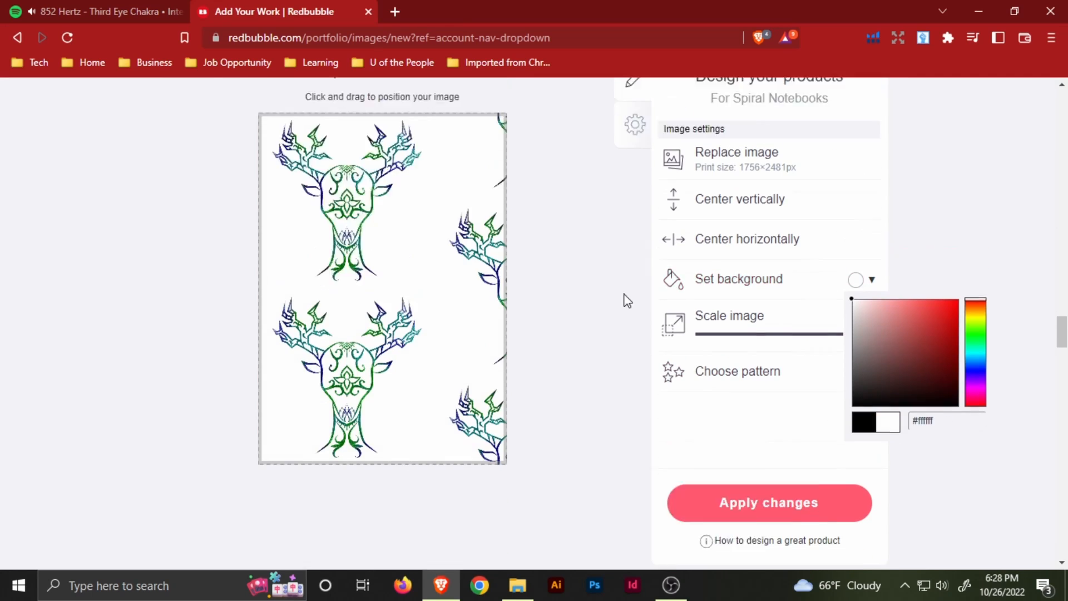
scroll(799, 340, "down", 4)
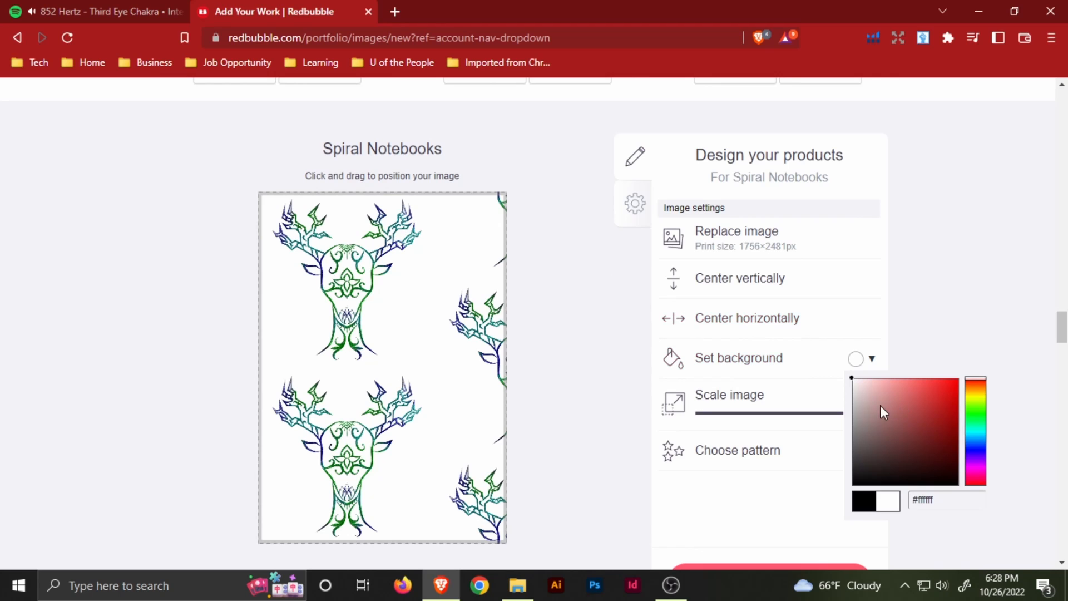
Step: Set the Spiral Notebooks background to black (#000000) and apply the changes
left_click_drag(880, 406, 826, 491)
scroll(757, 414, "down", 2)
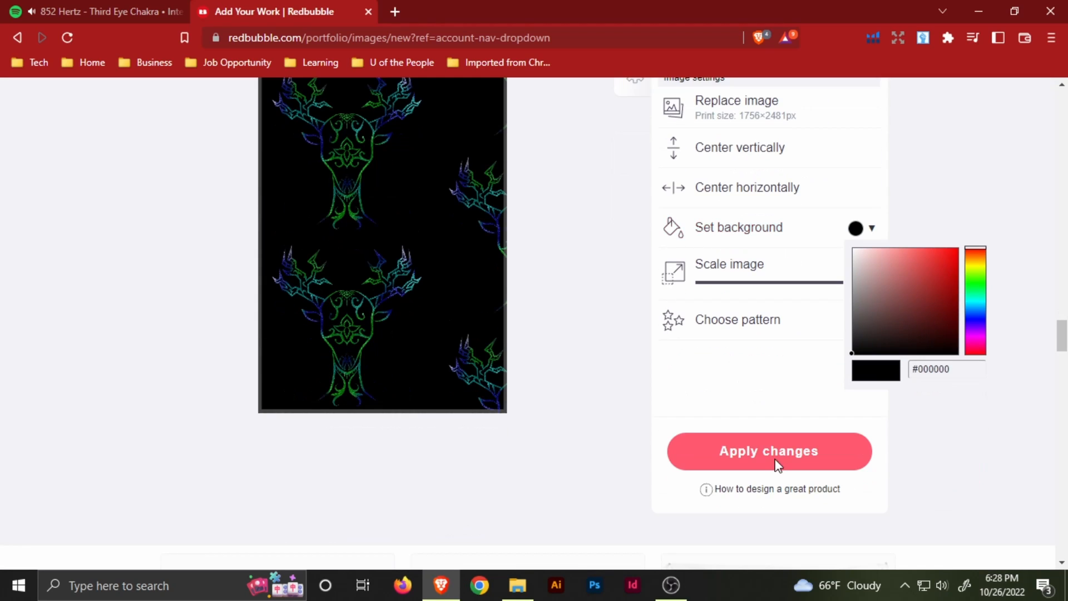
left_click(777, 463)
Step: Open the Water Bottles product for editing and enable it
scroll(768, 436, "down", 9)
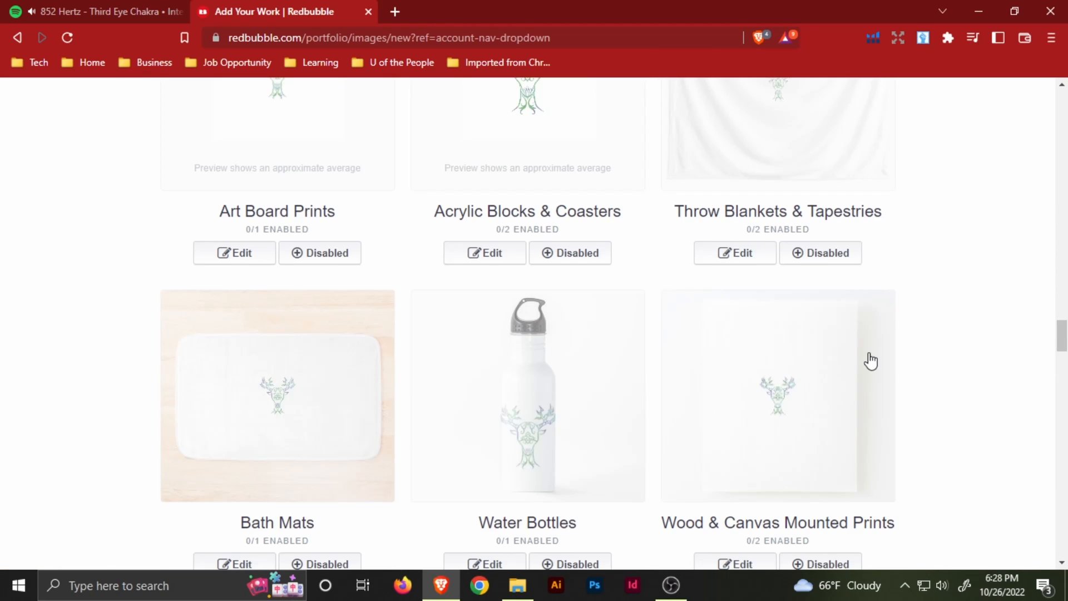
scroll(857, 339, "down", 6)
scroll(820, 284, "up", 4)
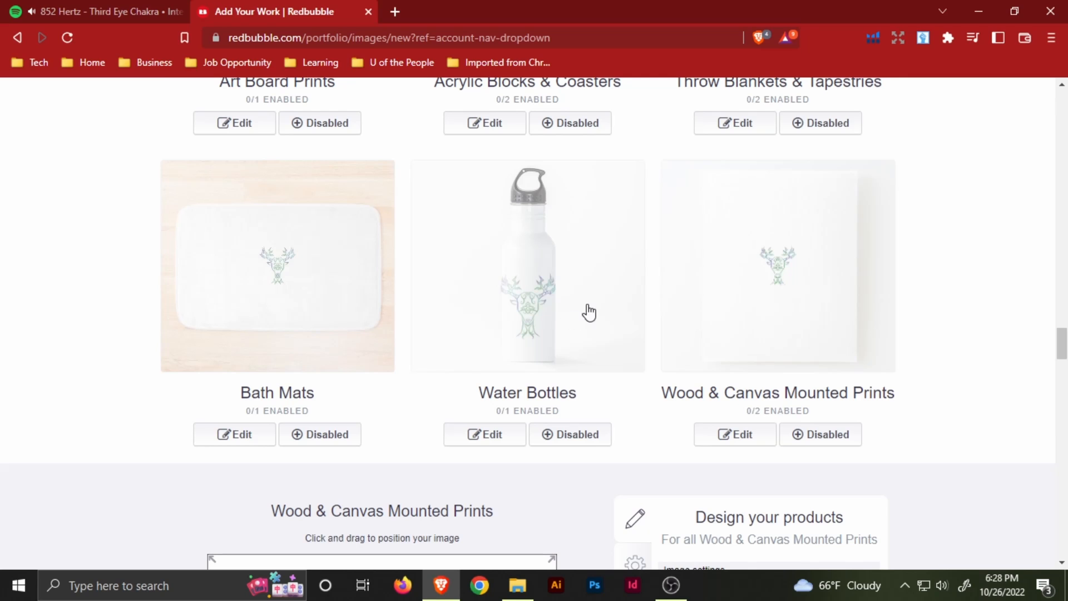
left_click(569, 331)
scroll(568, 323, "down", 2)
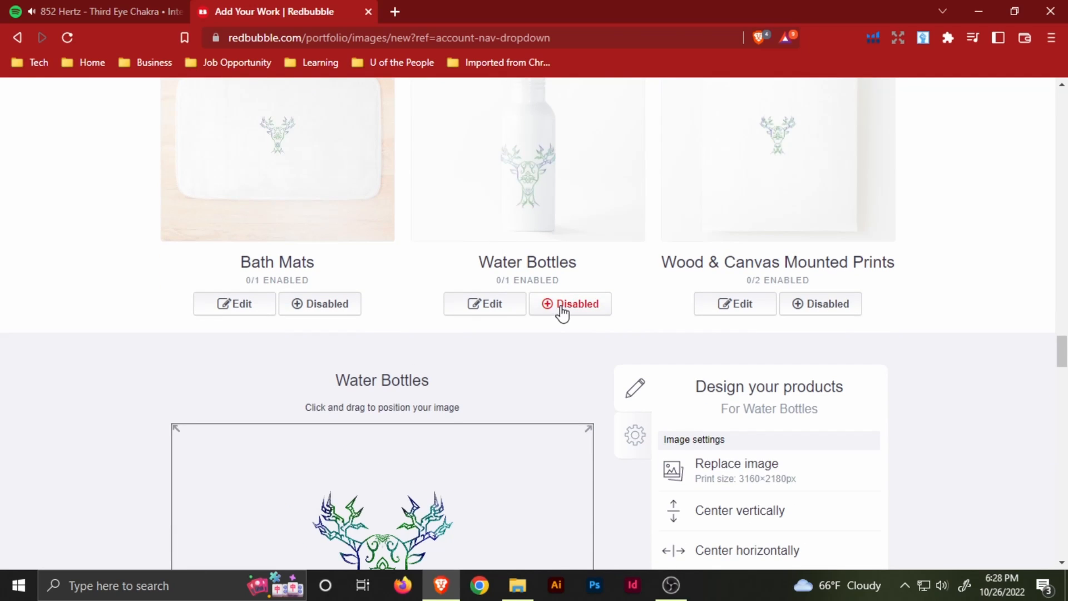
left_click(562, 306)
Step: Repeat the design in an offset grid on Water Bottles, check the preview and apply the changes
scroll(596, 308, "down", 4)
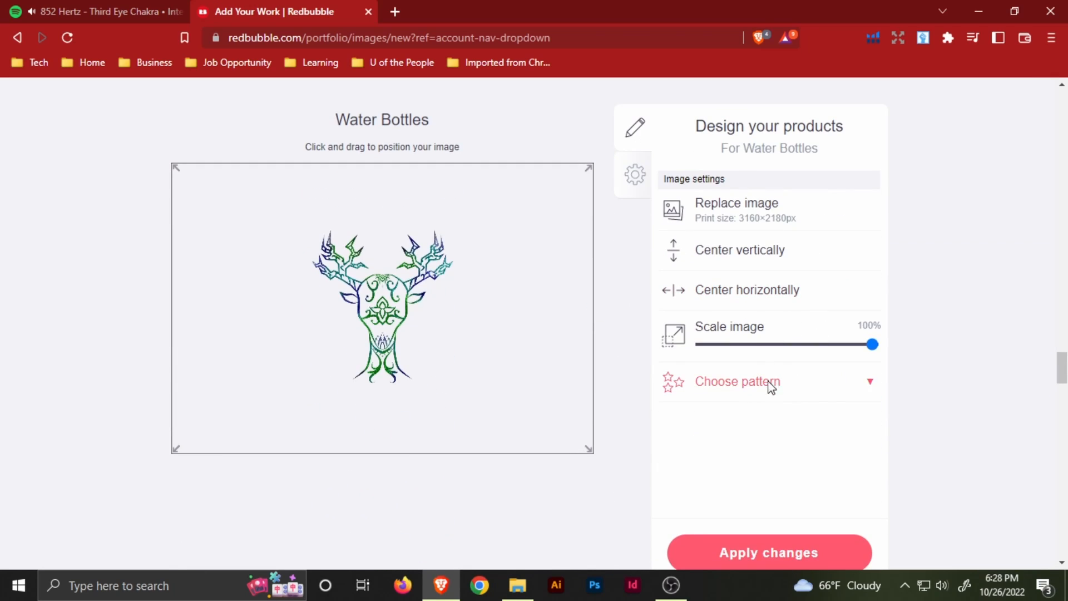
left_click(772, 388)
left_click(825, 441)
scroll(585, 353, "up", 6)
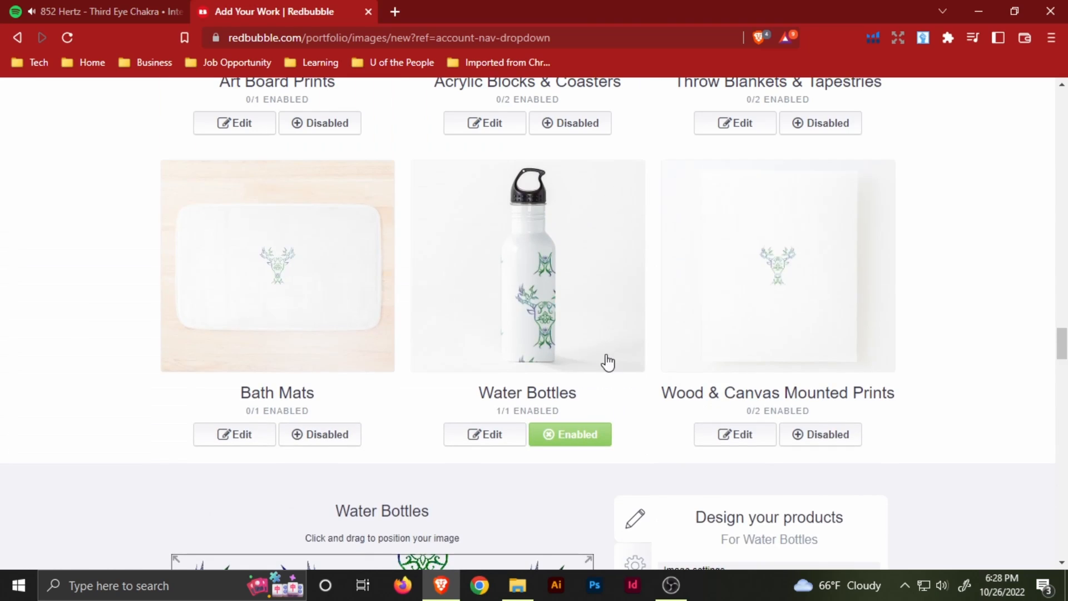
scroll(628, 362, "down", 2)
scroll(634, 359, "down", 2)
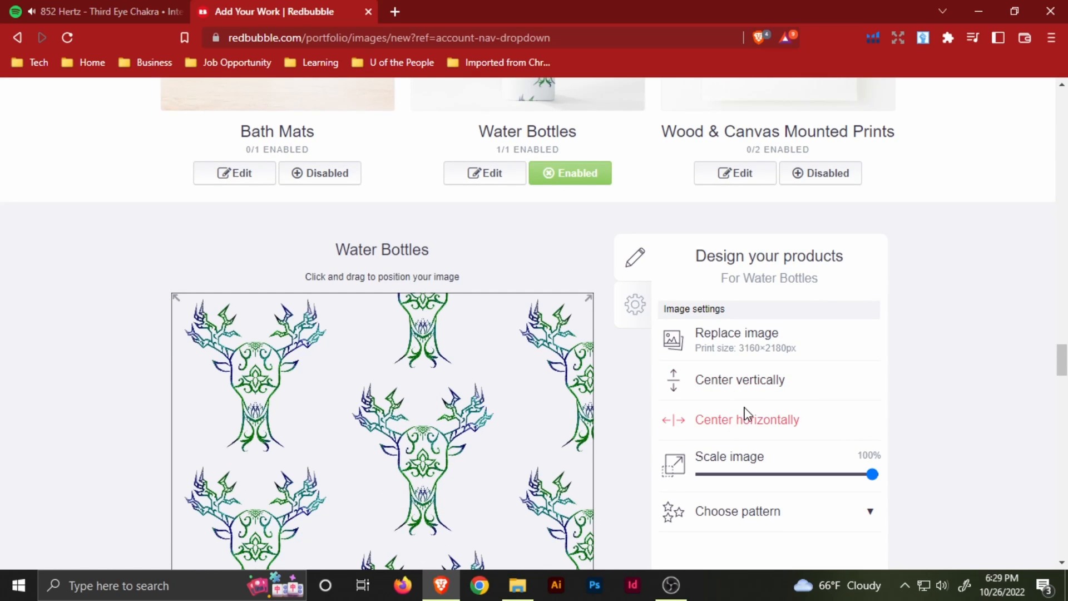
scroll(747, 412, "up", 2)
scroll(754, 389, "down", 6)
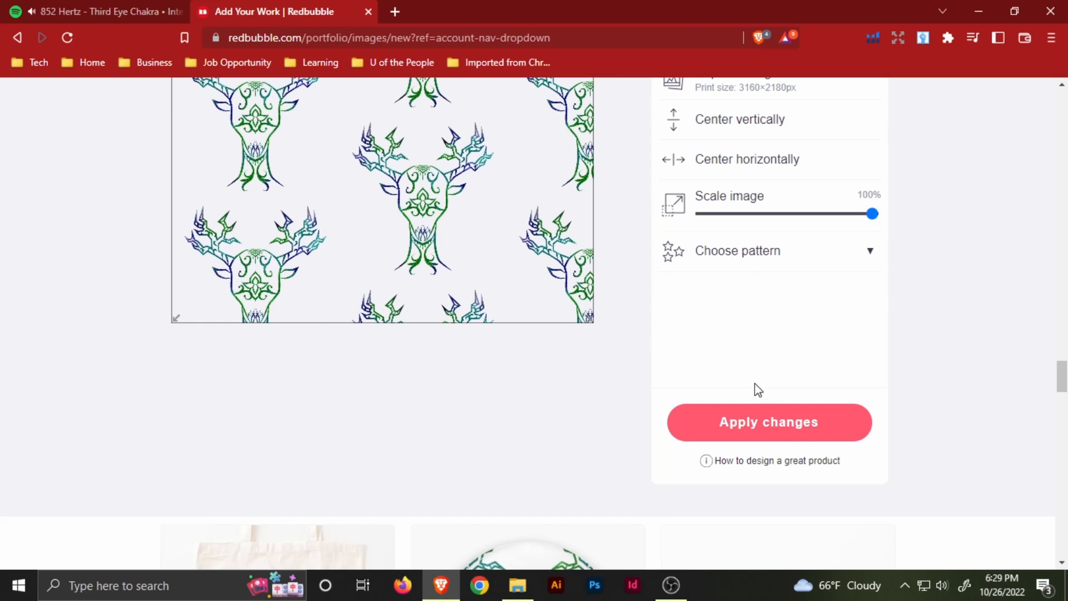
left_click(788, 431)
Step: Open Pin Buttons for editing, scale the design to 47% and check the product preview
scroll(489, 302, "up", 4)
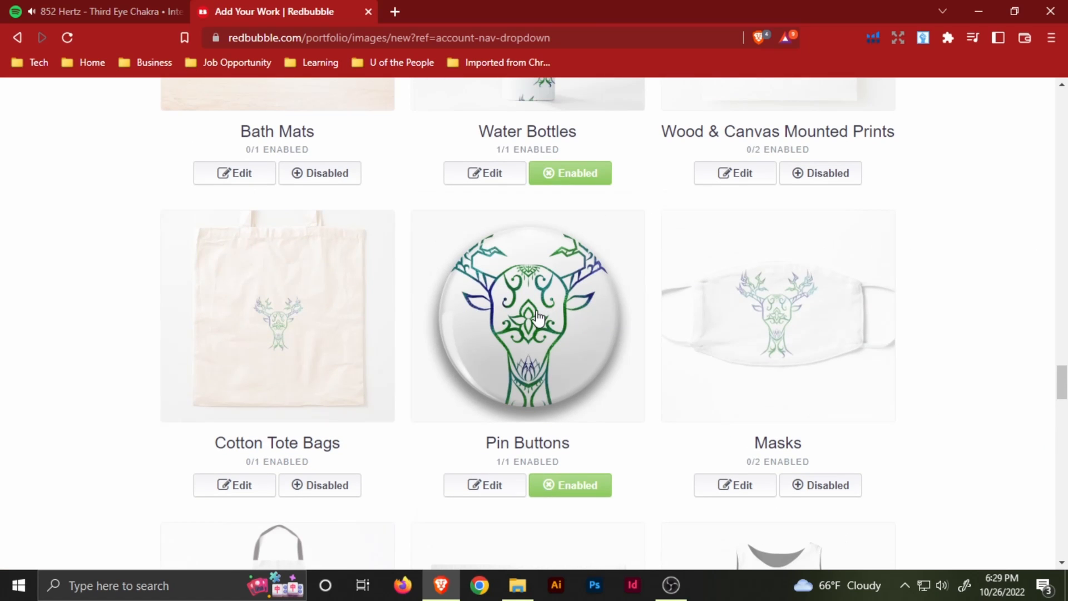
left_click(485, 485)
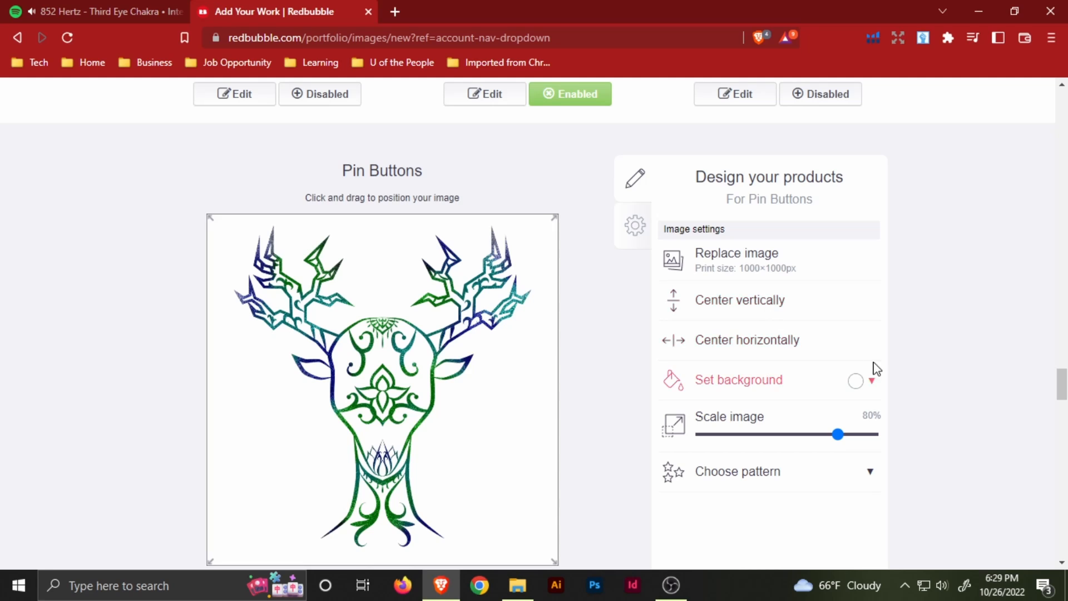
scroll(845, 511, "up", 2)
left_click_drag(838, 566, 782, 565)
scroll(668, 335, "up", 2)
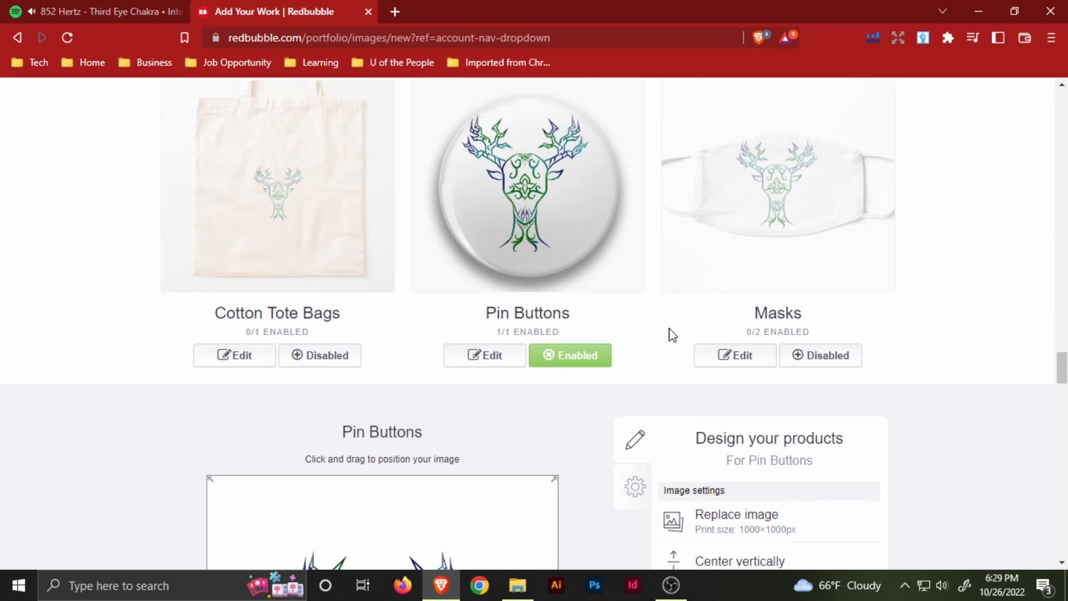
Step: Center the Pin Buttons design horizontally and vertically and apply the changes
scroll(673, 336, "down", 4)
left_click(737, 350)
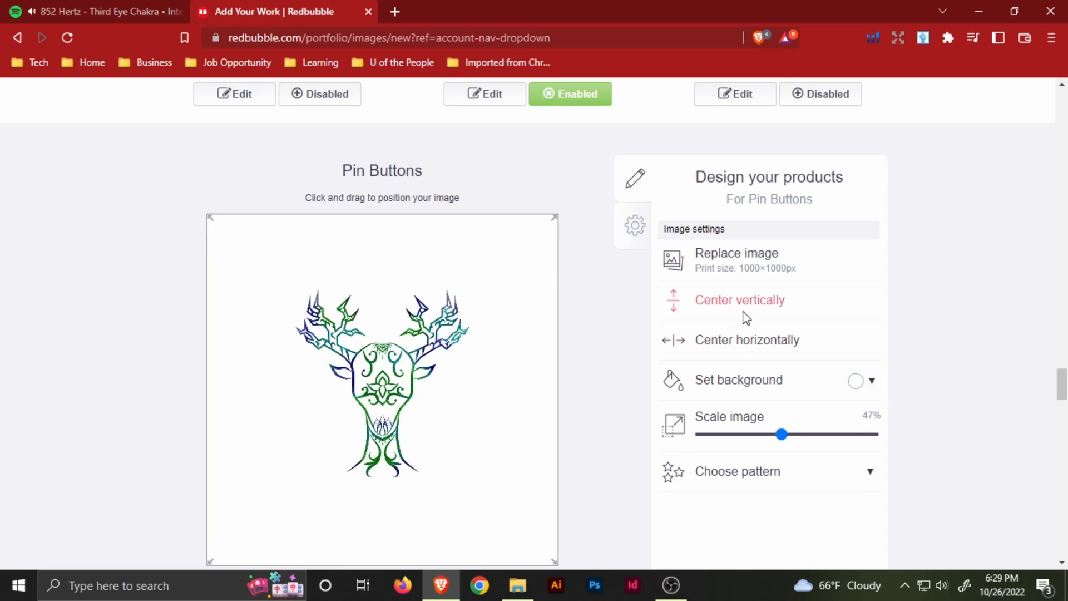
left_click(741, 312)
scroll(818, 342, "up", 6)
scroll(819, 343, "down", 6)
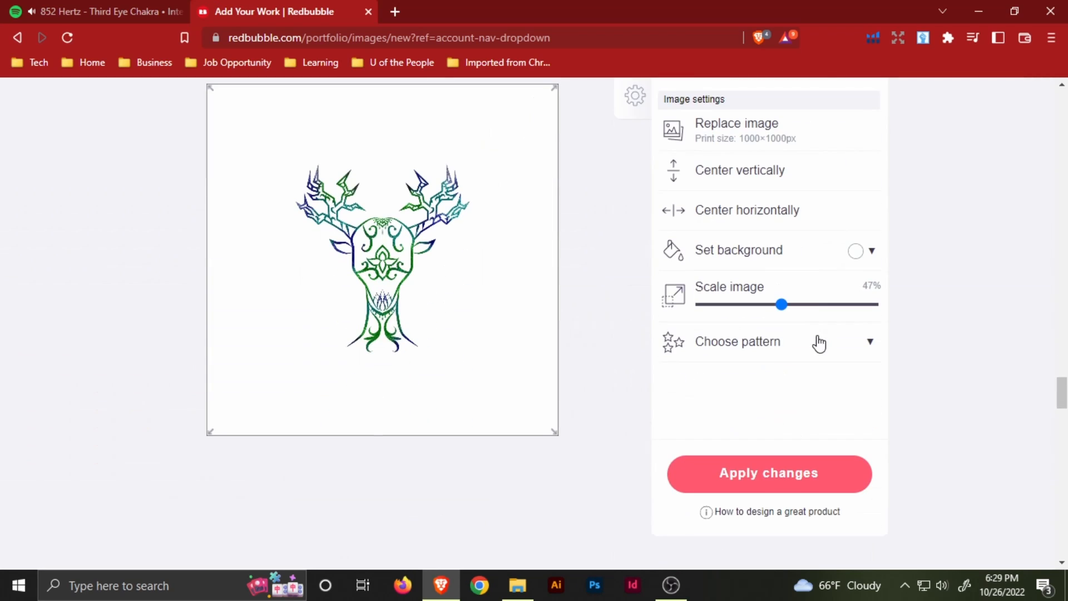
left_click(801, 489)
Step: Enable the Sleeveless Tops product and open it for editing
scroll(708, 366, "down", 7)
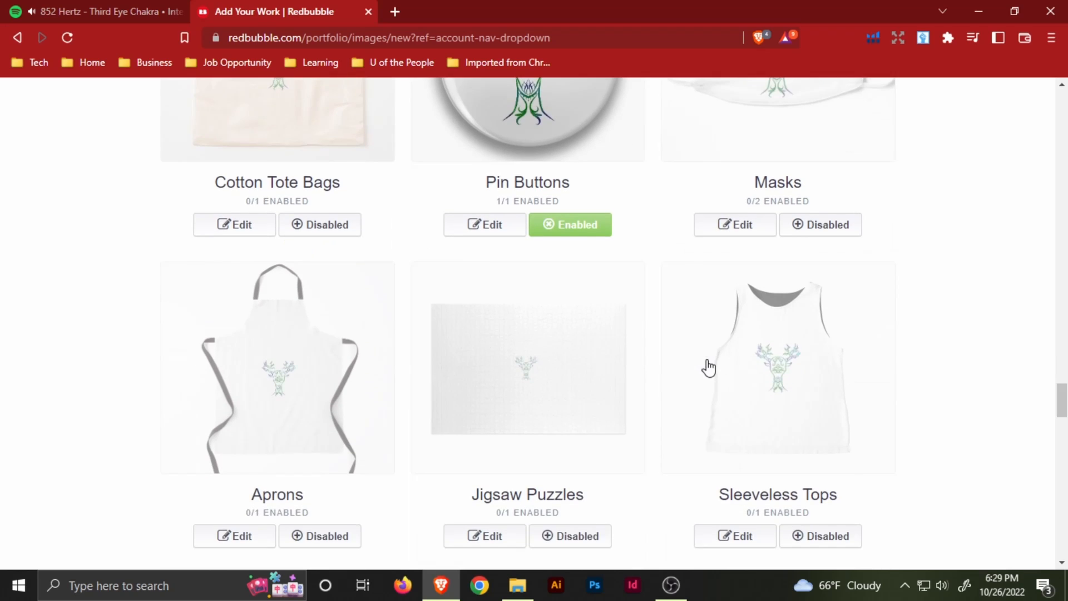
scroll(708, 367, "down", 2)
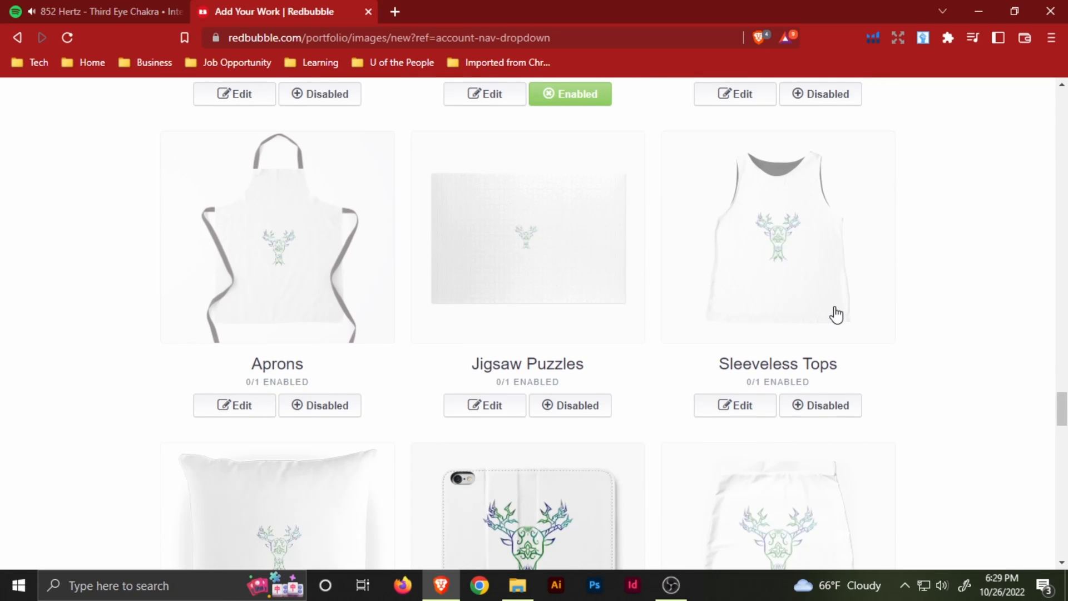
left_click(817, 398)
scroll(818, 344, "down", 4)
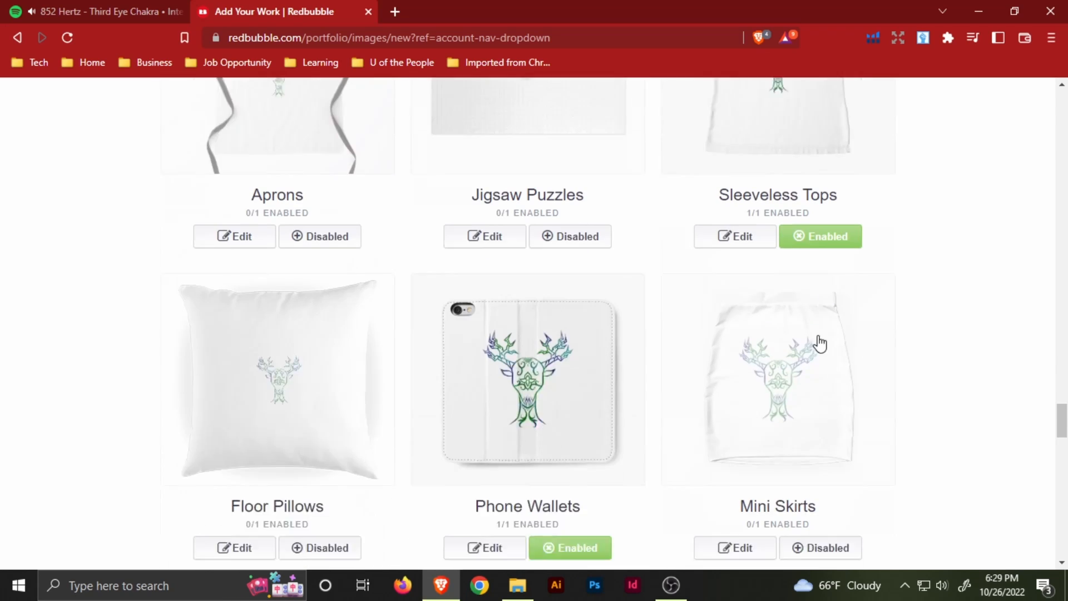
left_click(735, 145)
Step: Repeat the design in an offset grid on Sleeveless Tops, check the preview and apply the changes
scroll(760, 317, "down", 4)
left_click(870, 262)
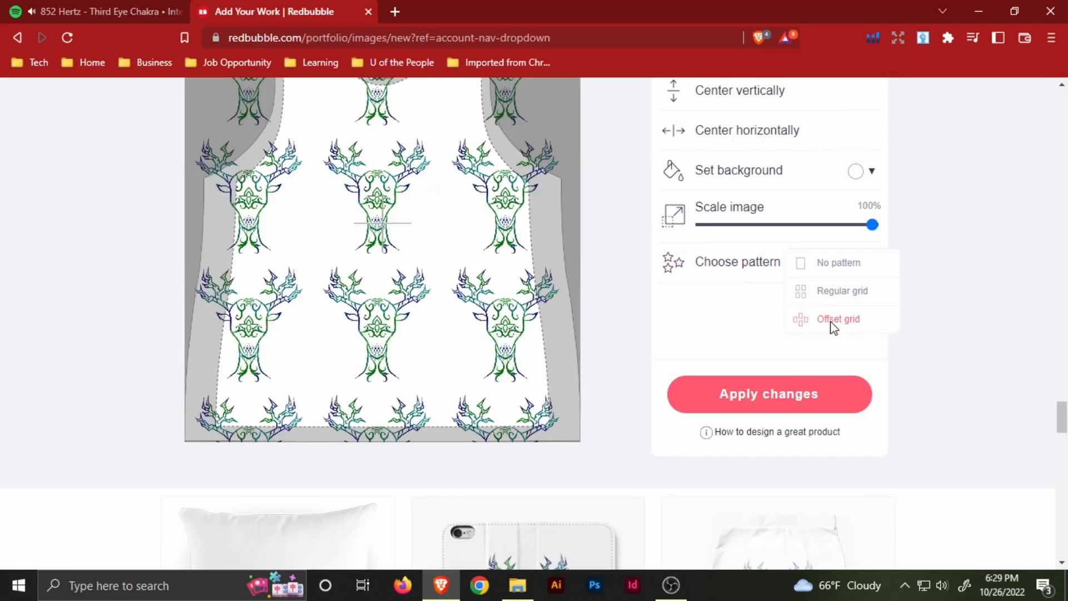
left_click(833, 322)
scroll(861, 384, "up", 4)
scroll(861, 384, "down", 5)
left_click(769, 330)
Step: Repeat the design in an offset grid on the black-background product in the row above Prints, Cards & Posters and apply the changes
scroll(403, 240, "up", 8)
scroll(403, 240, "up", 20)
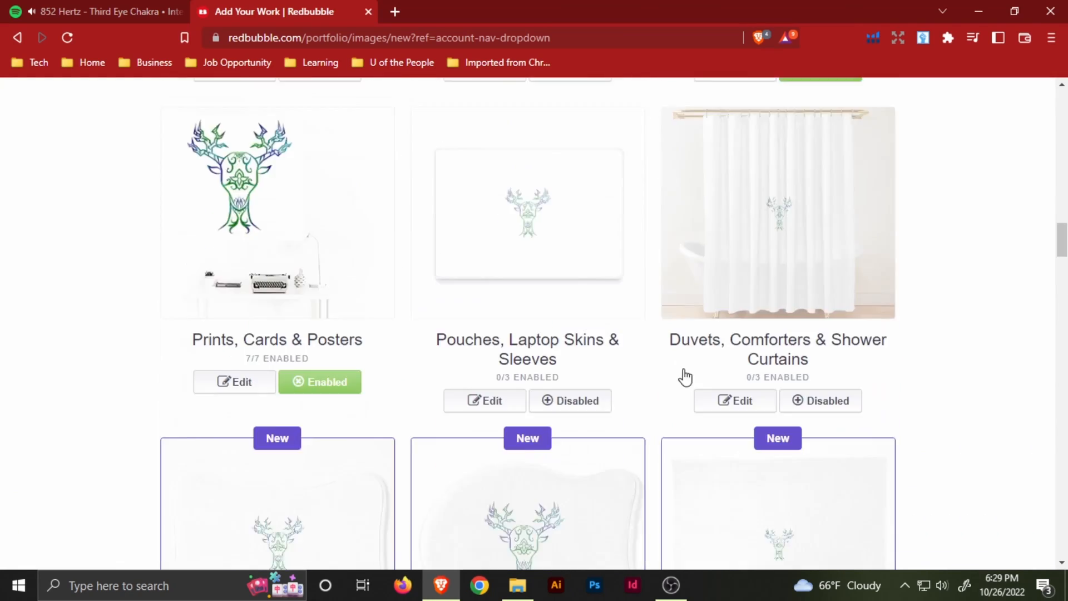
left_click(740, 451)
scroll(771, 417, "down", 6)
left_click(870, 439)
left_click(825, 495)
scroll(825, 459, "up", 6)
scroll(825, 459, "down", 8)
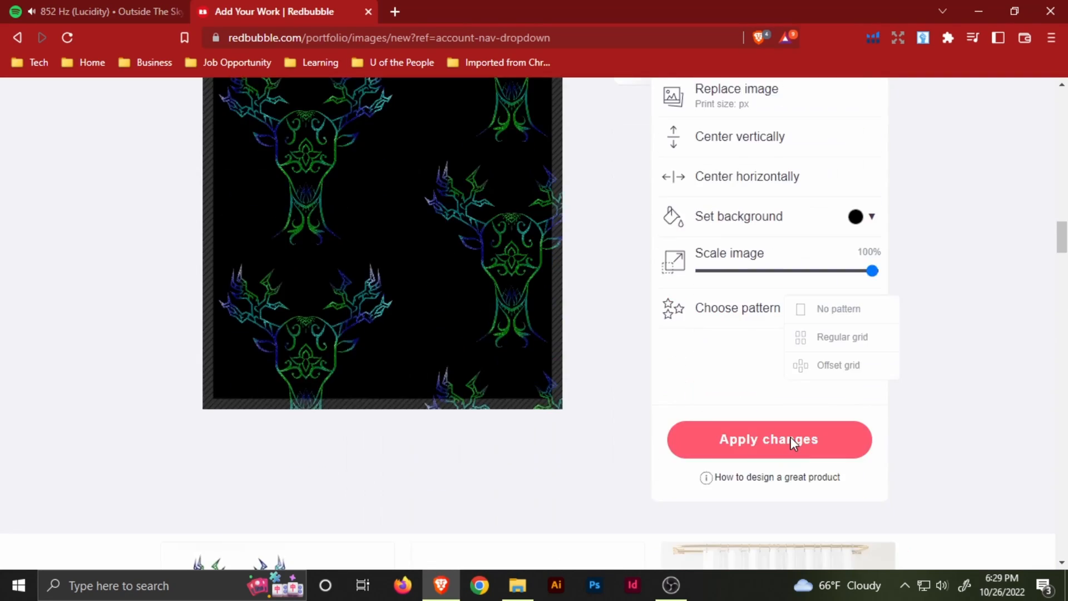
left_click(791, 438)
Step: Set the Phone Cases & Skins background to black and repeat the design in an offset grid
scroll(329, 384, "up", 4)
scroll(800, 345, "up", 8)
left_click(749, 406)
scroll(749, 405, "down", 7)
left_click(871, 296)
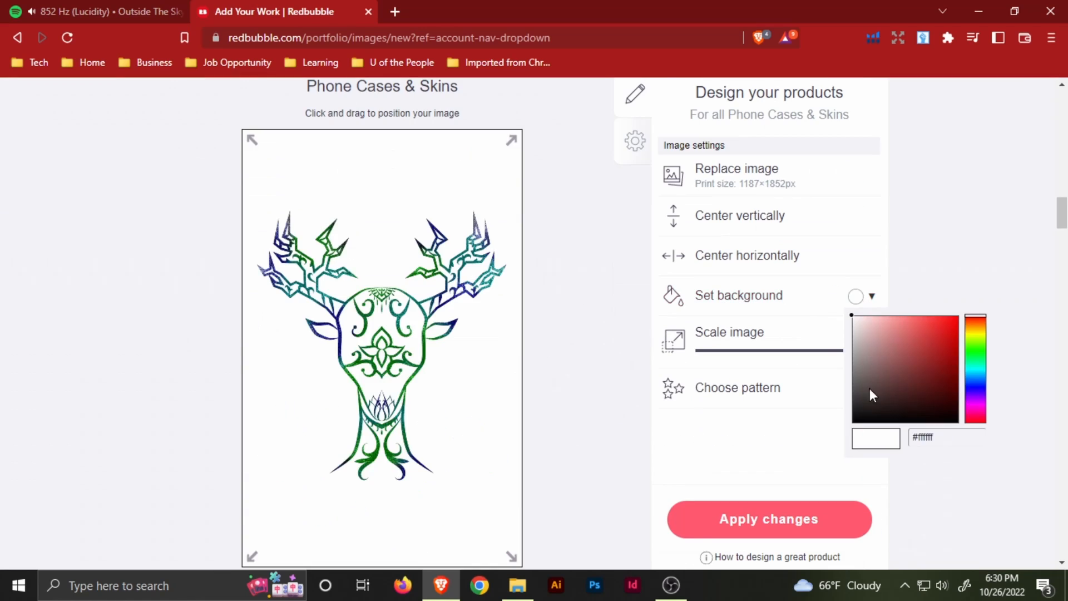
left_click(857, 423)
left_click(871, 387)
Step: Scale the Phone Cases & Skins pattern to 41%, check the preview and apply the changes
scroll(827, 441, "up", 9)
scroll(870, 484, "down", 7)
left_click_drag(869, 484, 769, 484)
scroll(885, 312, "up", 4)
scroll(792, 445, "down", 6)
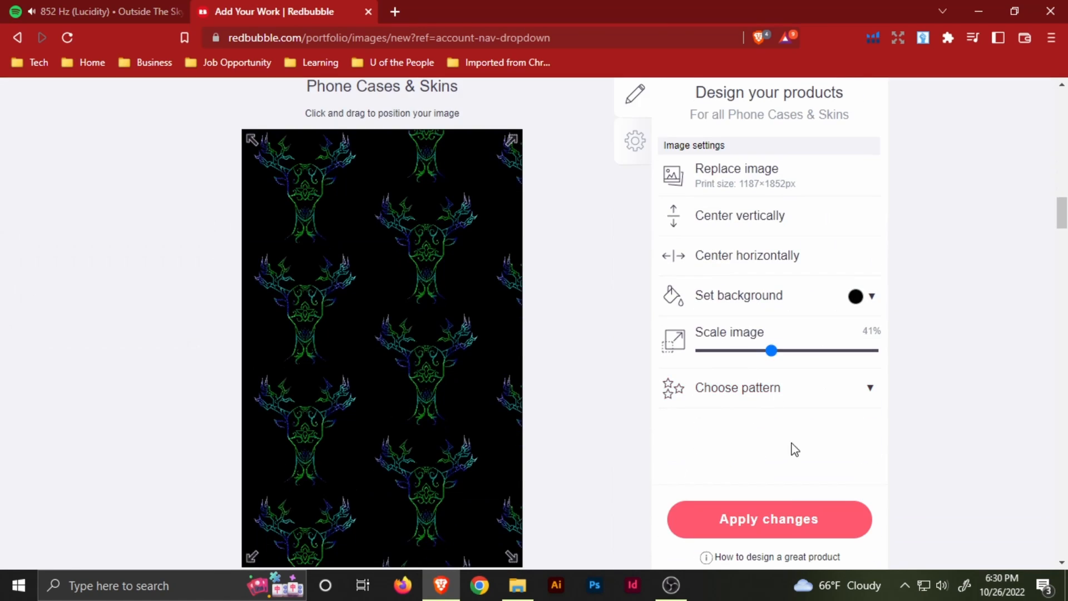
scroll(839, 317, "up", 3)
scroll(839, 318, "down", 3)
left_click(779, 515)
Step: Open the black Essential T-Shirt design under Standard Print Clothing and center it vertically
scroll(483, 271, "up", 6)
scroll(486, 278, "up", 5)
left_click(729, 479)
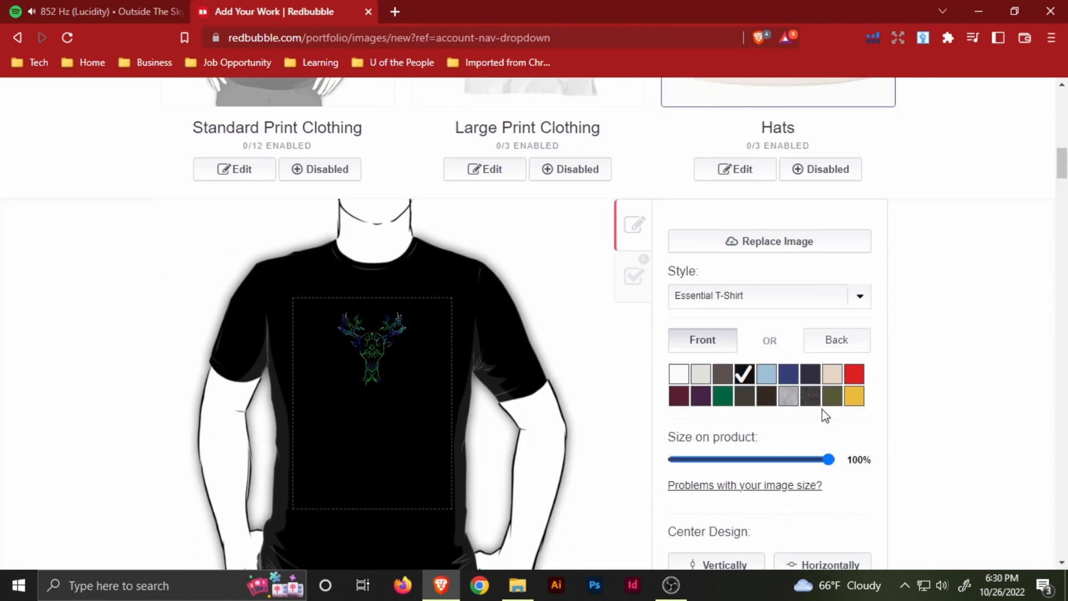
scroll(759, 439, "down", 3)
left_click(759, 439)
Step: Review the Standard Print Clothing style options and the availability and markup of each garment
scroll(745, 294, "up", 2)
left_click(858, 296)
left_click(858, 296)
left_click(634, 276)
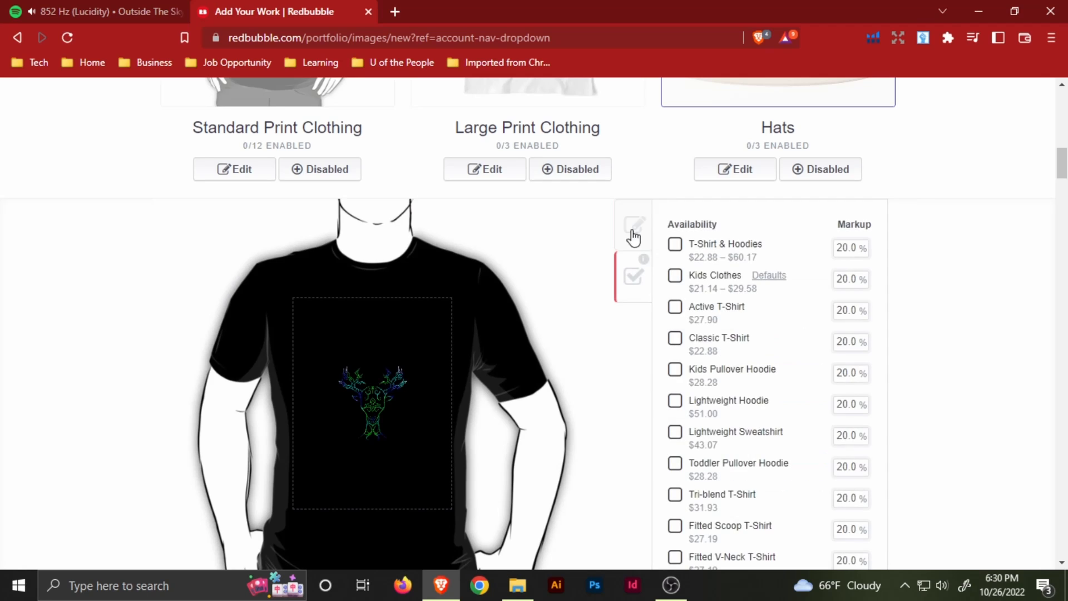
scroll(665, 278, "down", 2)
scroll(666, 279, "up", 2)
left_click(634, 226)
scroll(761, 432, "down", 6)
scroll(761, 432, "up", 8)
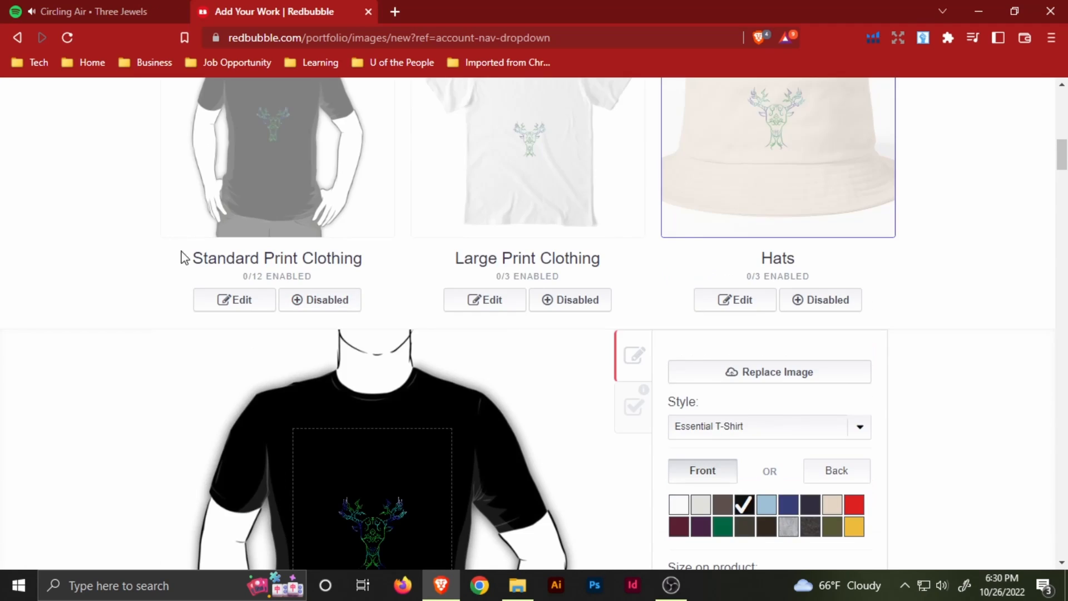
Step: Repeat the design in an offset grid on Drawstring Bags
left_click(485, 299)
scroll(653, 287, "down", 4)
scroll(384, 336, "down", 10)
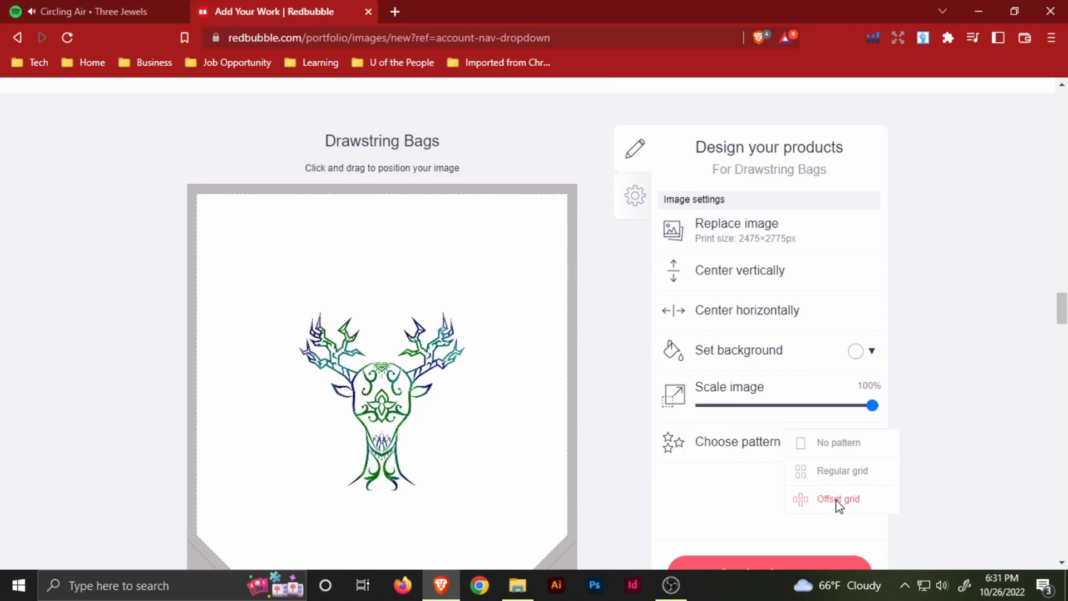
left_click(840, 499)
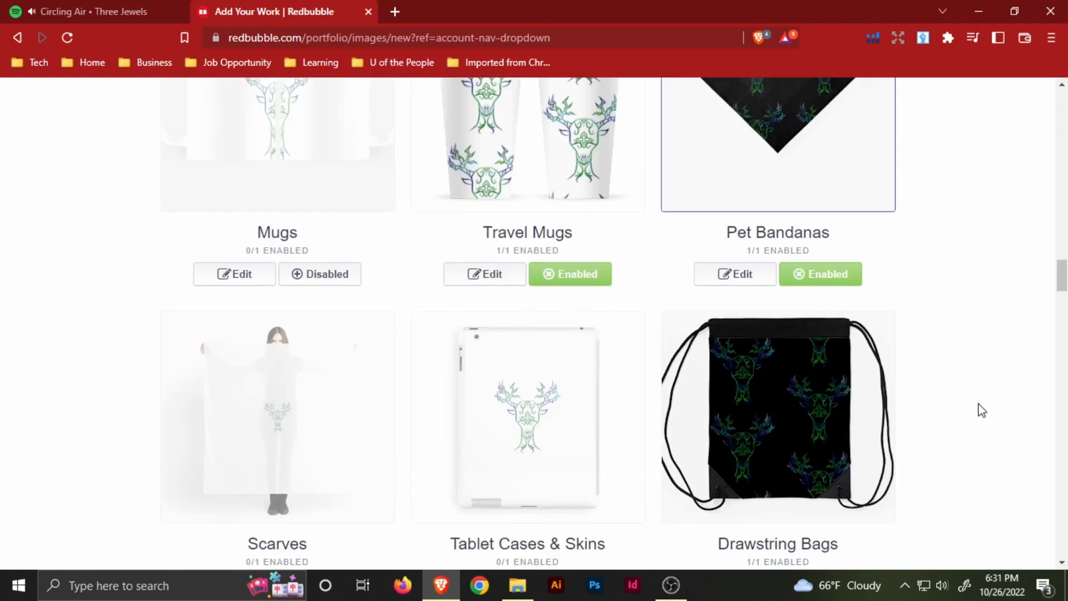
Step: Check the Drawstring Bags preview among the other products and open Bath Mats for editing
scroll(637, 327, "down", 10)
scroll(660, 310, "up", 5)
scroll(766, 384, "down", 3)
scroll(608, 350, "up", 5)
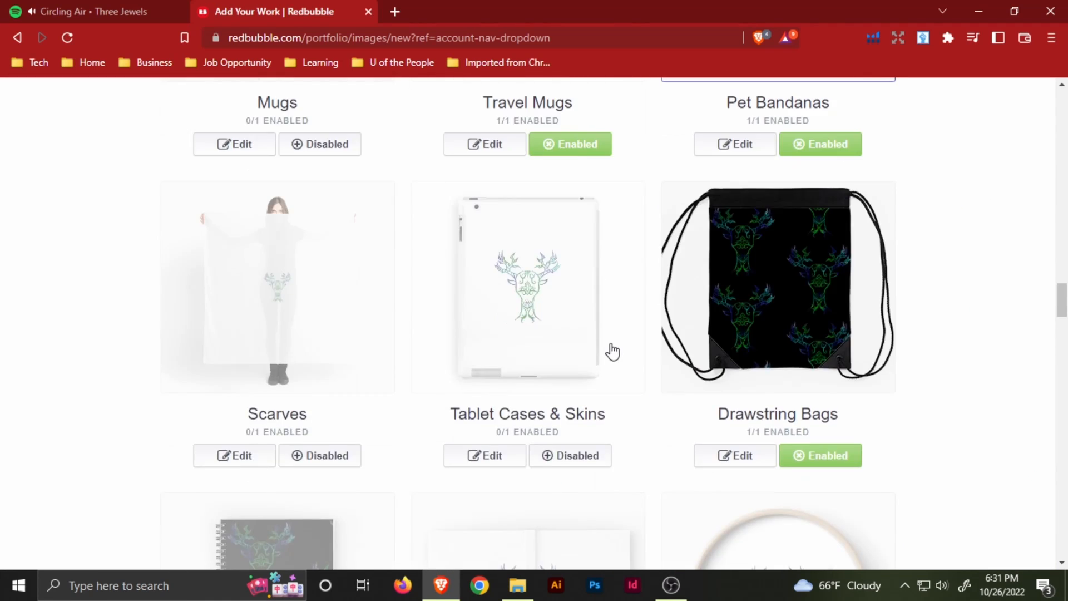
scroll(610, 351, "down", 10)
left_click(235, 352)
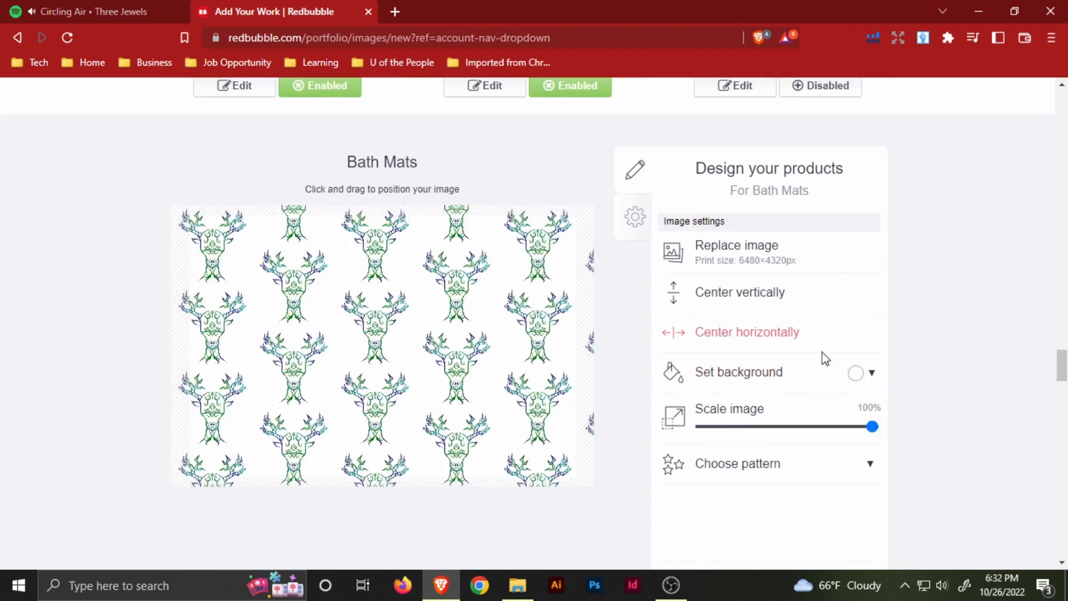
Step: Apply the changes to Leggings with the repeated design scaled to 51%
scroll(823, 357, "down", 3)
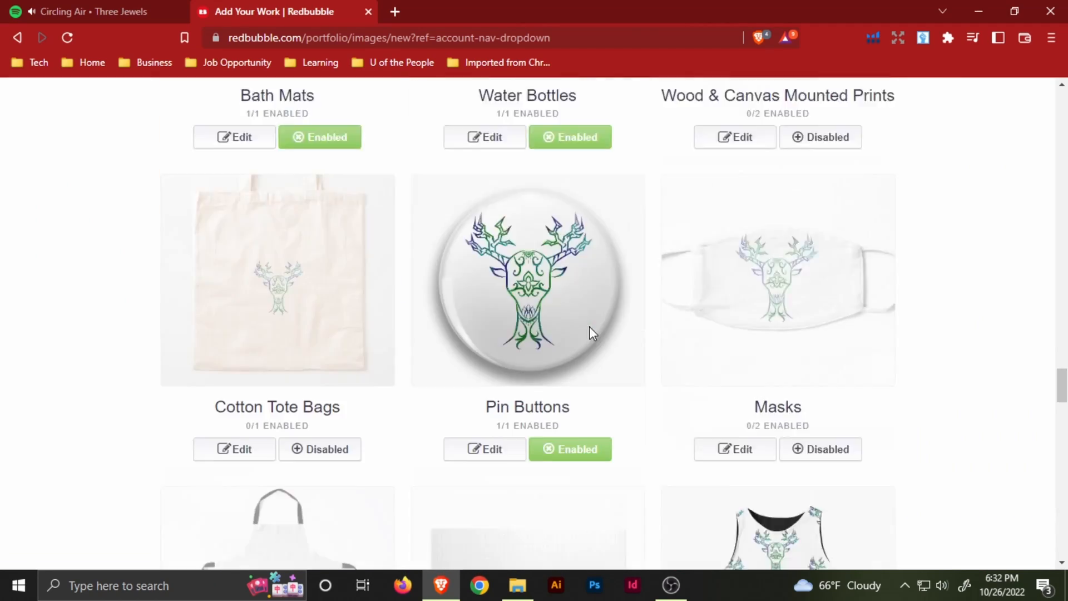
scroll(589, 326, "down", 10)
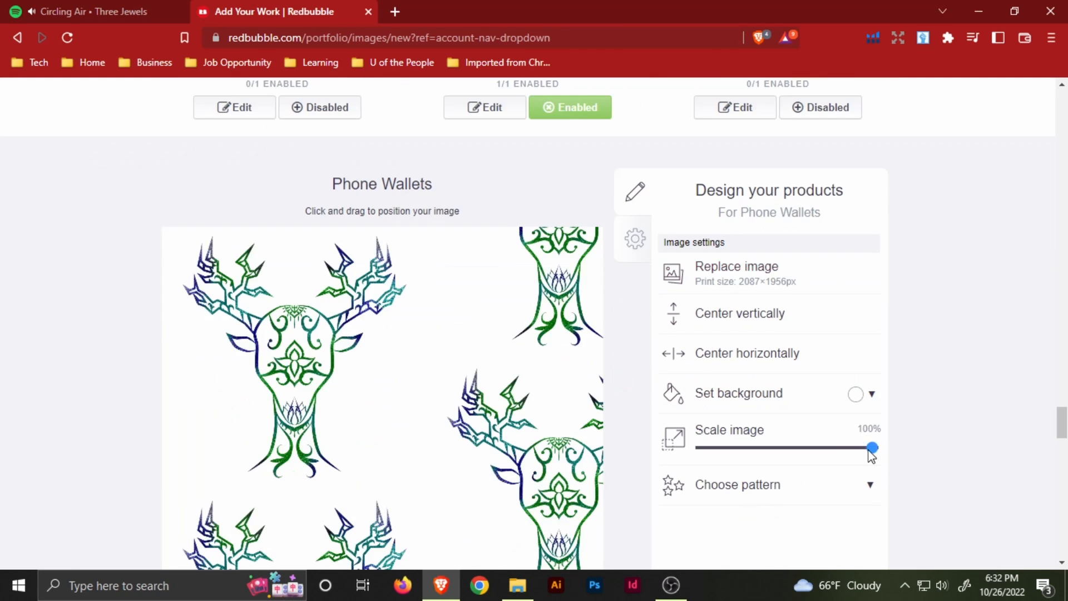
scroll(818, 383, "up", 5)
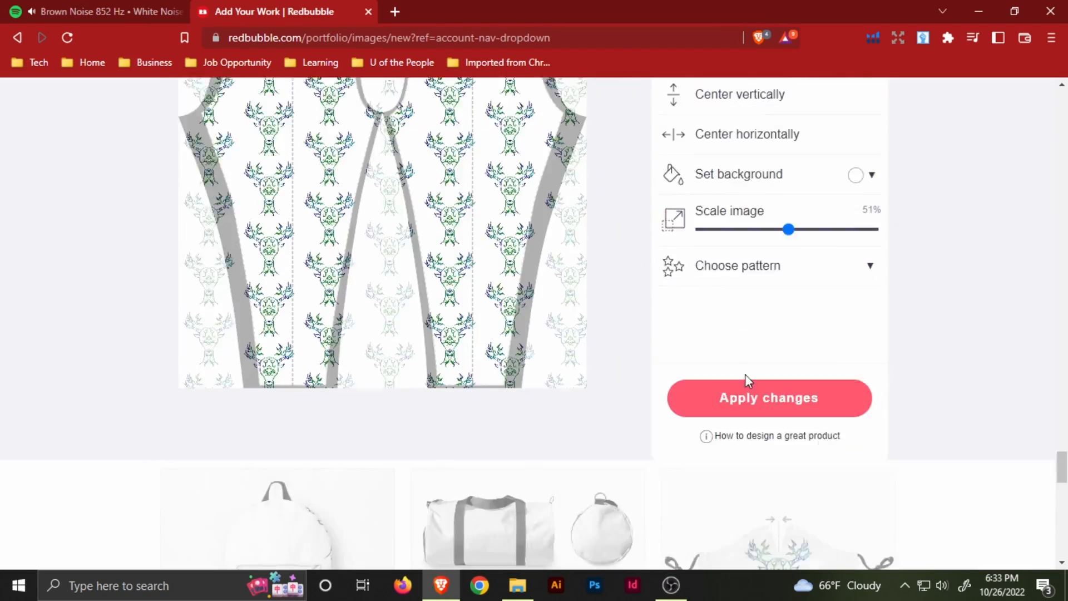
left_click(746, 379)
scroll(353, 388, "up", 5)
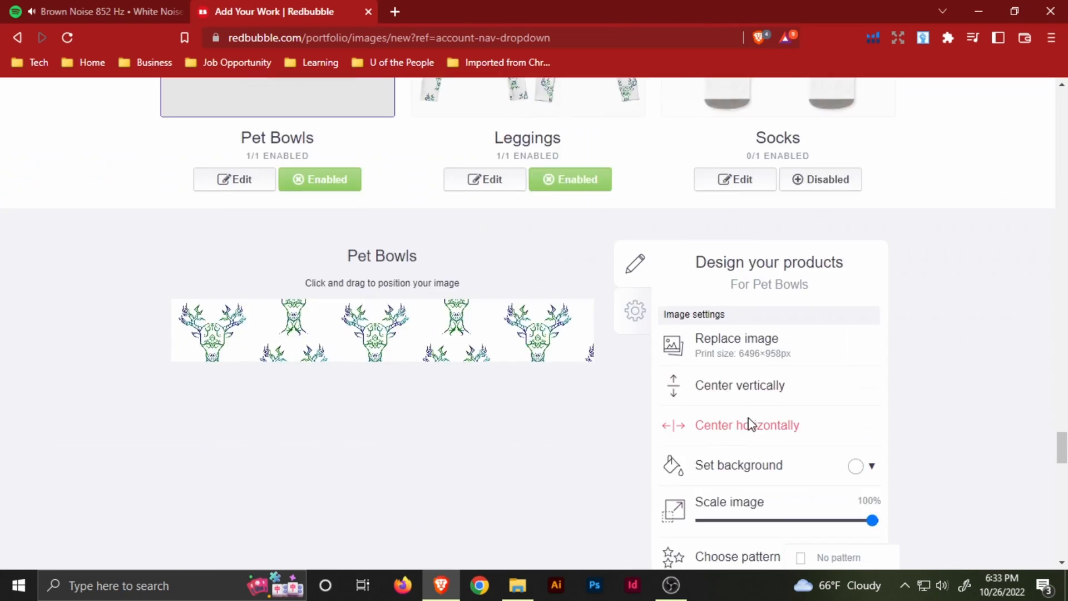
Step: Open Floor Pillows for editing and check its black-background pattern alongside the other product previews
scroll(751, 424, "up", 3)
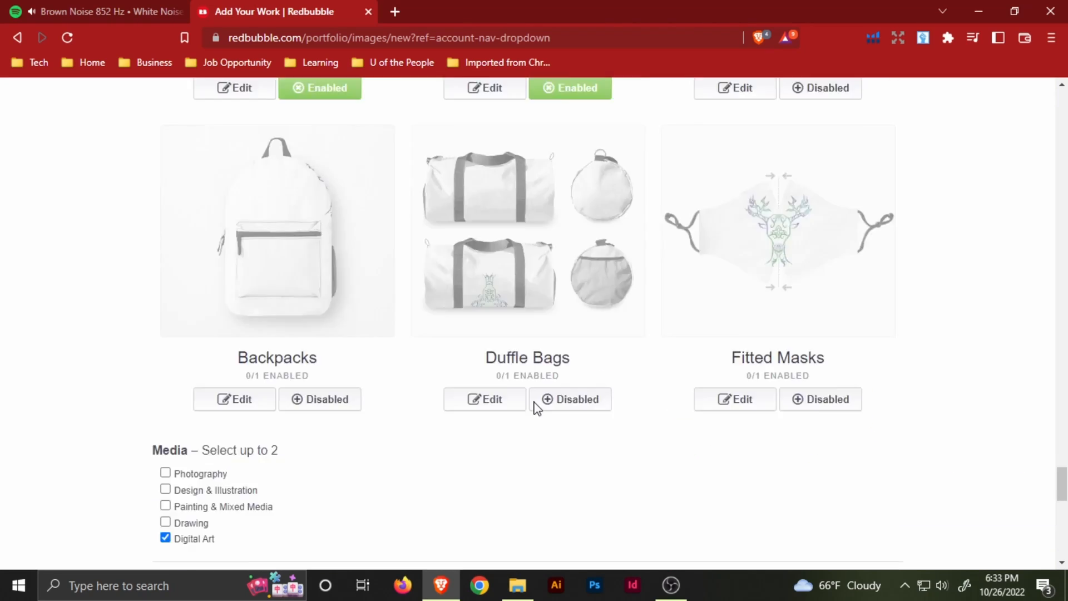
scroll(394, 381, "up", 3)
scroll(393, 381, "down", 1)
left_click(261, 369)
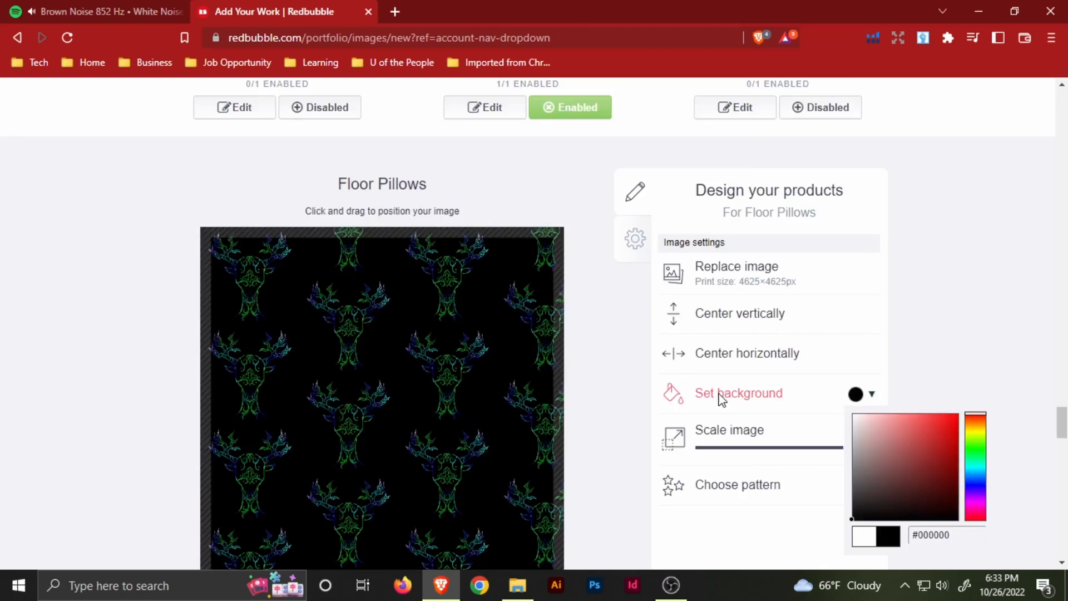
scroll(805, 291, "down", 5)
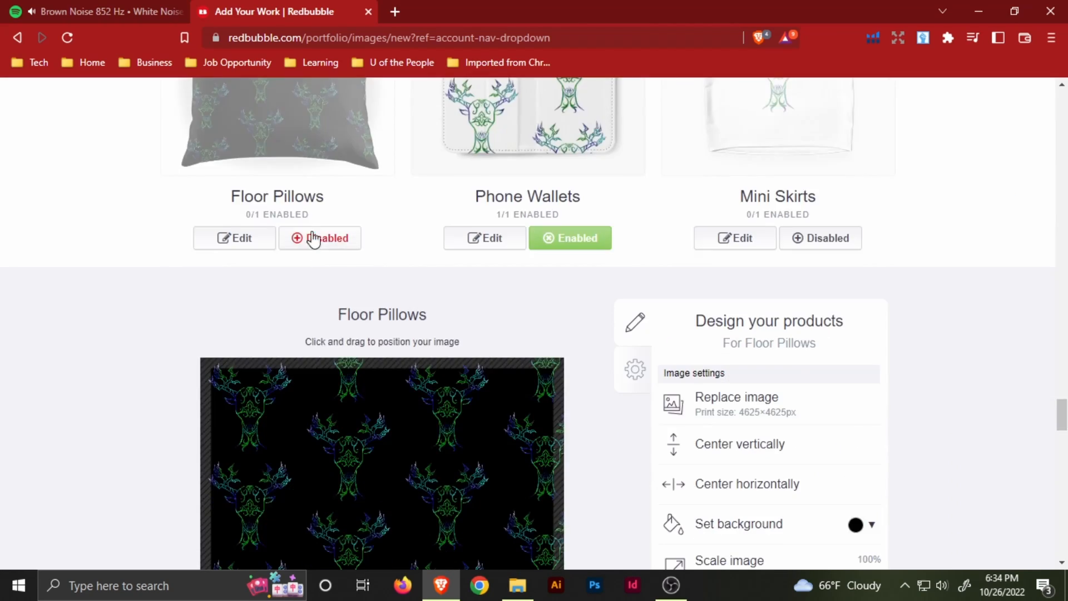
scroll(807, 354, "down", 5)
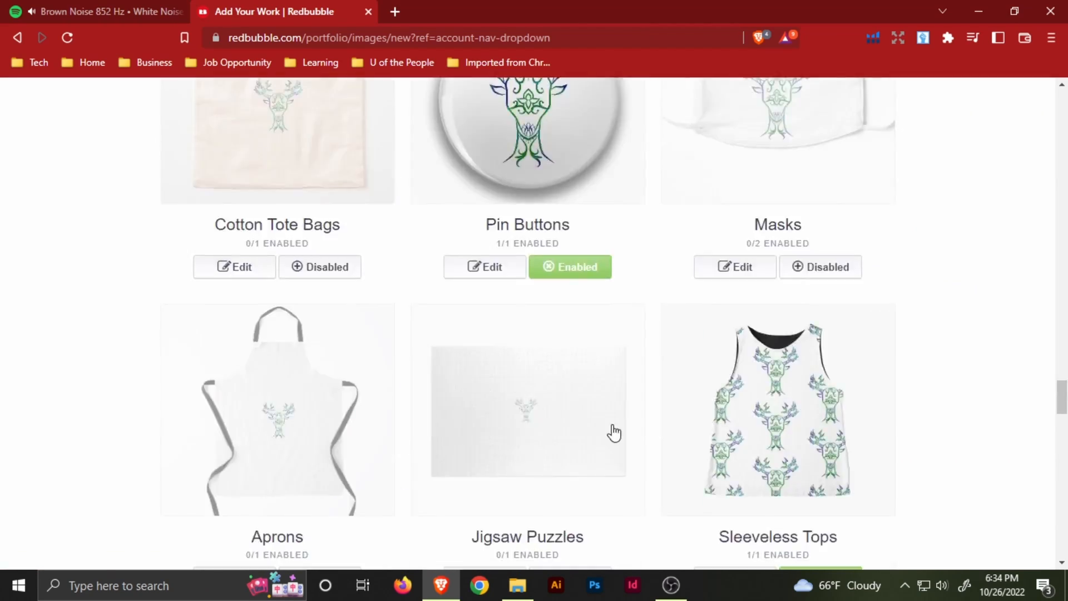
Step: Enable Socks and repeat the deer design on them in an offset grid
scroll(610, 431, "up", 10)
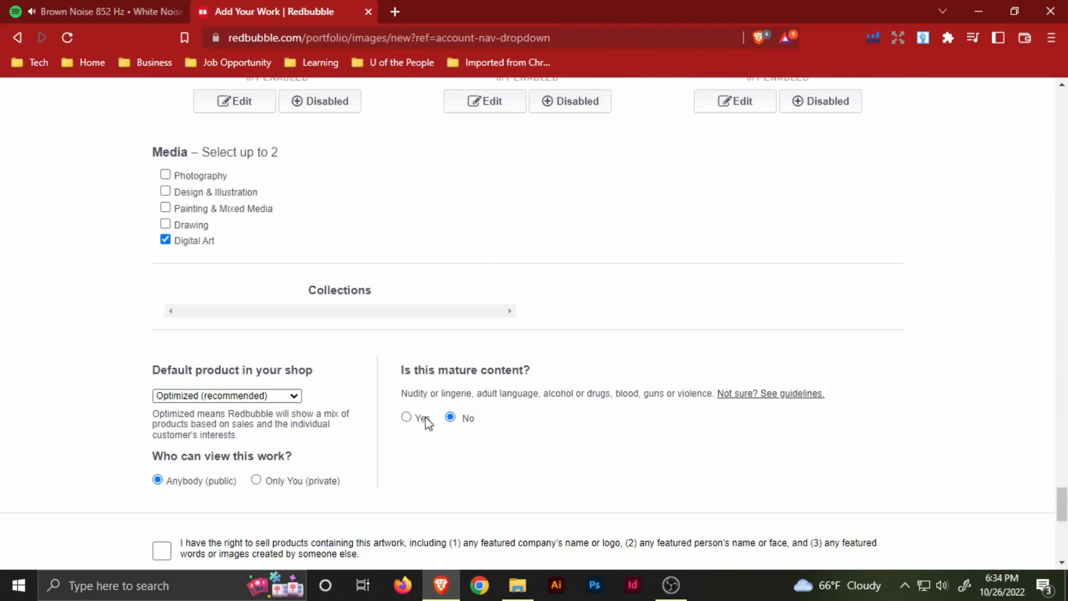
scroll(246, 358, "down", 2)
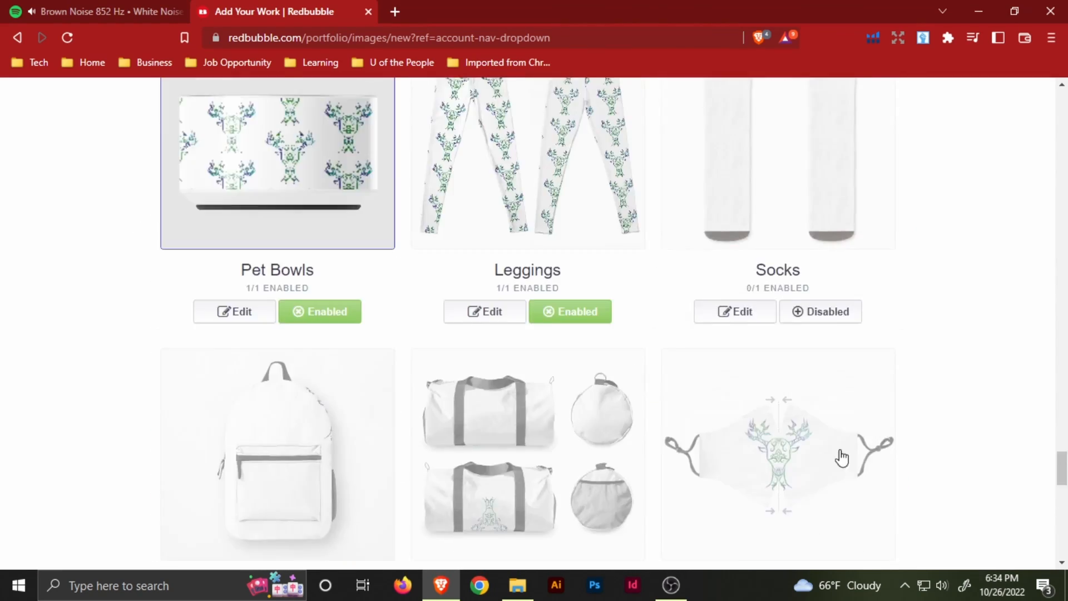
left_click(736, 311)
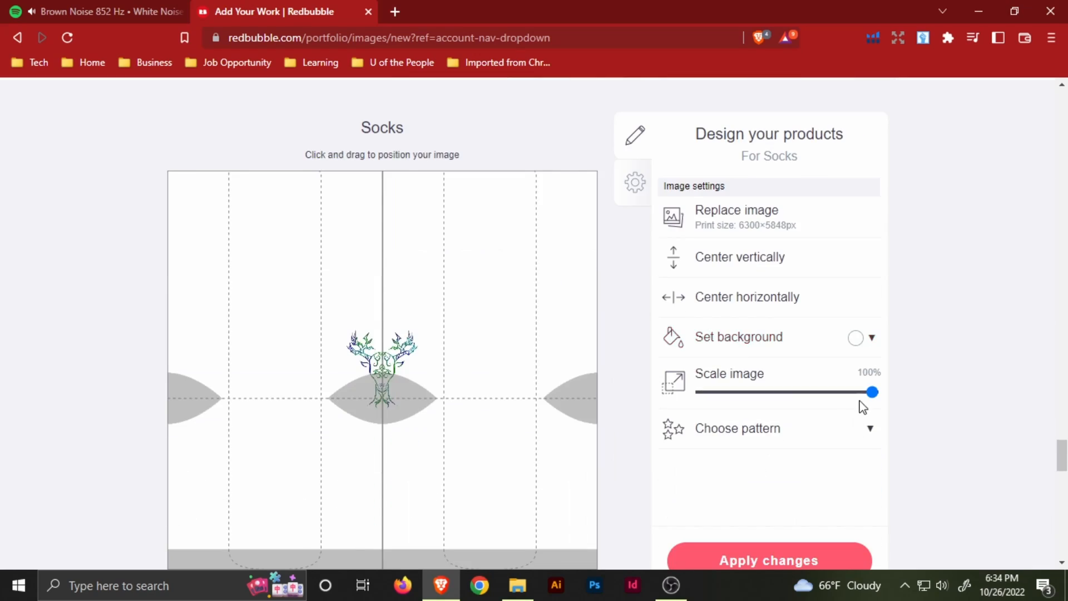
scroll(782, 545, "up", 6)
scroll(782, 310, "down", 10)
left_click(782, 310)
left_click(751, 423)
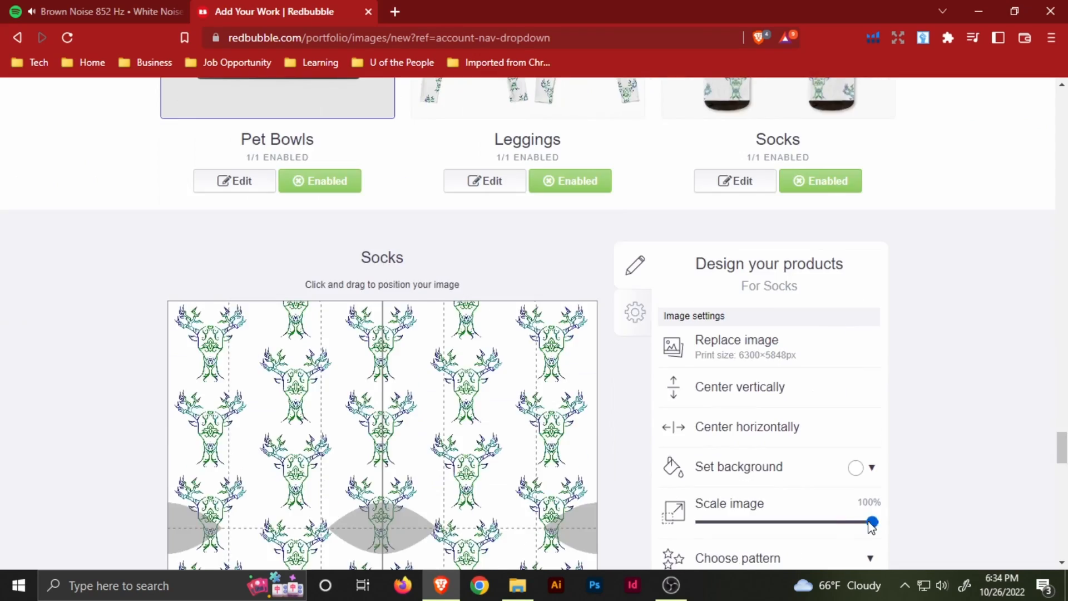
Step: Reduce the scale of the repeated deer design on Socks
left_click_drag(872, 523, 845, 523)
scroll(910, 378, "up", 4)
scroll(837, 291, "down", 12)
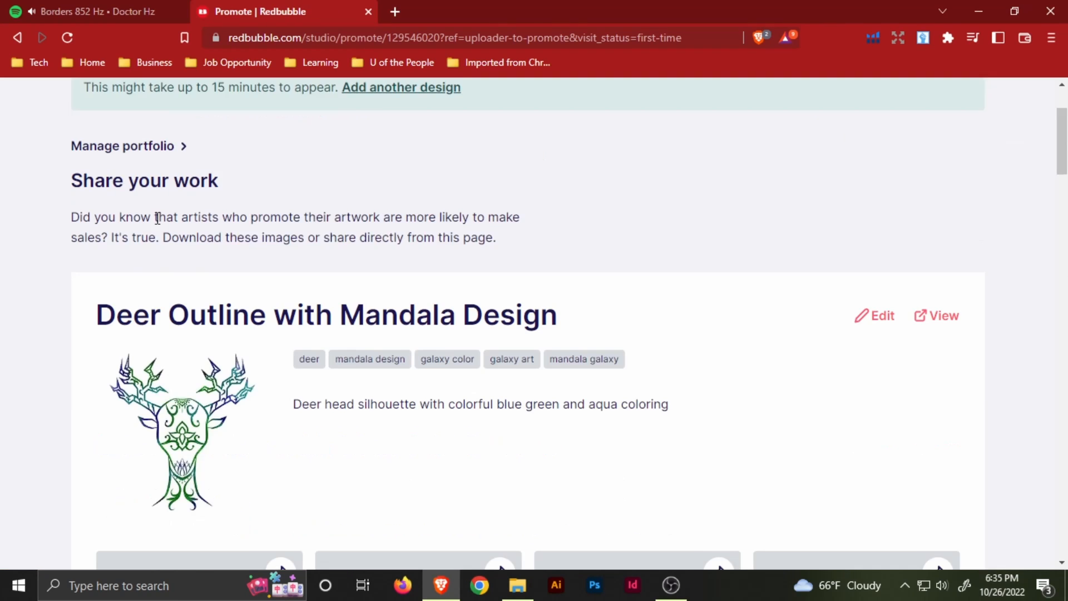
Step: Open the published design's public page in a new tab and review its product previews on the Promote page
scroll(713, 357, "down", 3)
left_click(885, 187)
scroll(770, 277, "down", 15)
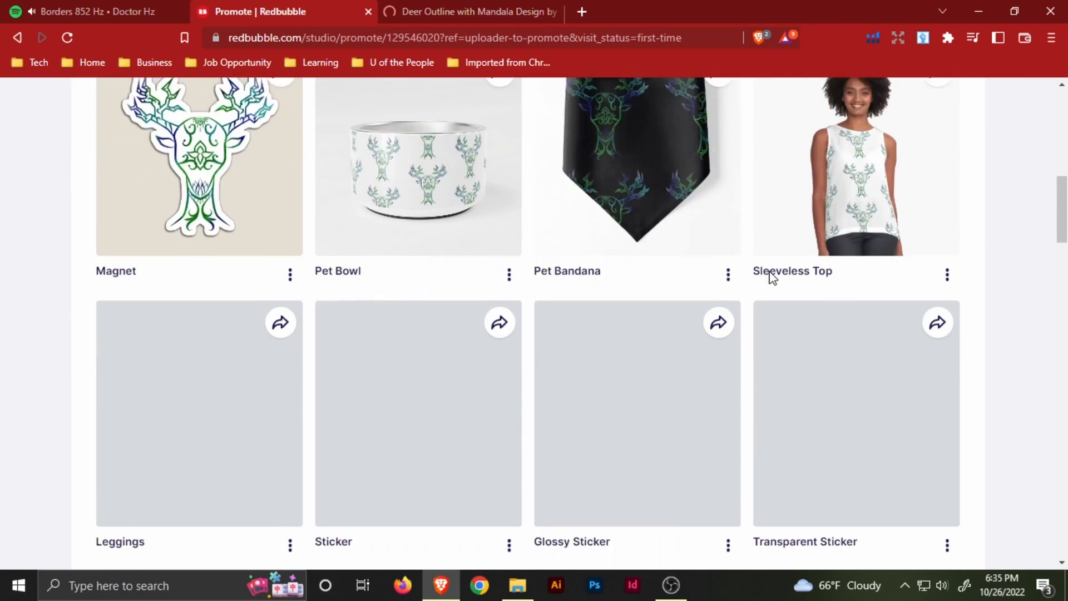
scroll(949, 321, "down", 15)
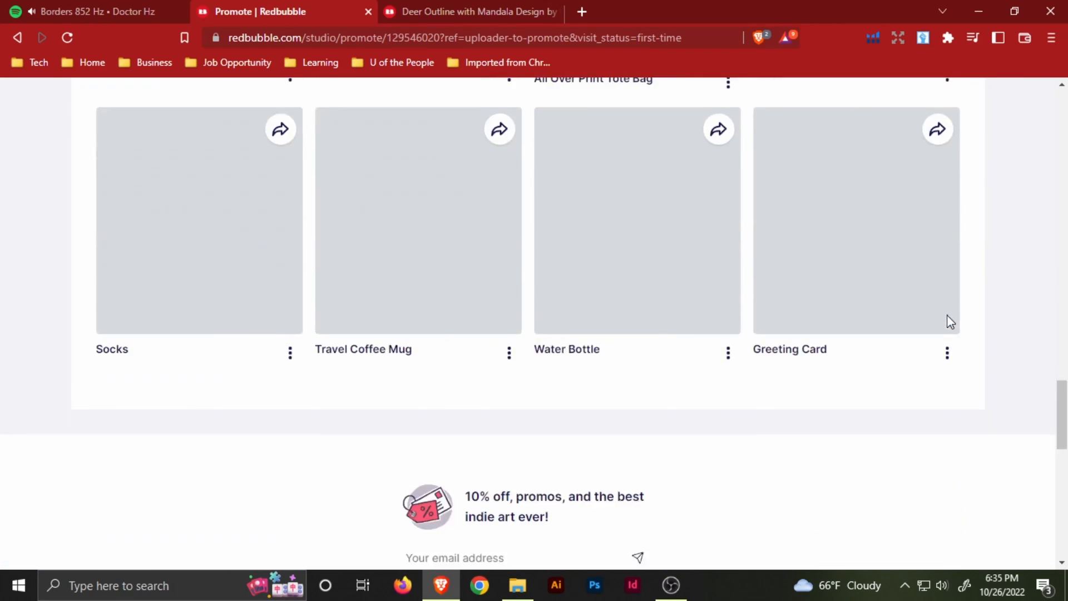
scroll(645, 415, "up", 2)
scroll(891, 484, "down", 2)
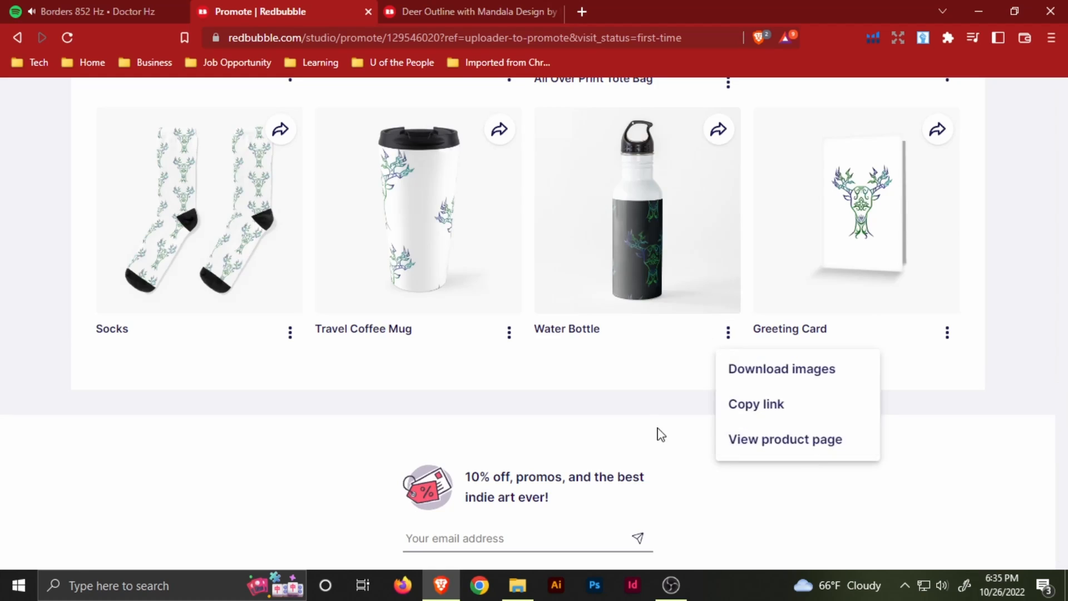
Step: Reopen the published work for editing and set a white (#ffffff) background on Pet Bandanas and Drawstring Bags
scroll(661, 434, "up", 15)
left_click(873, 189)
scroll(587, 334, "down", 10)
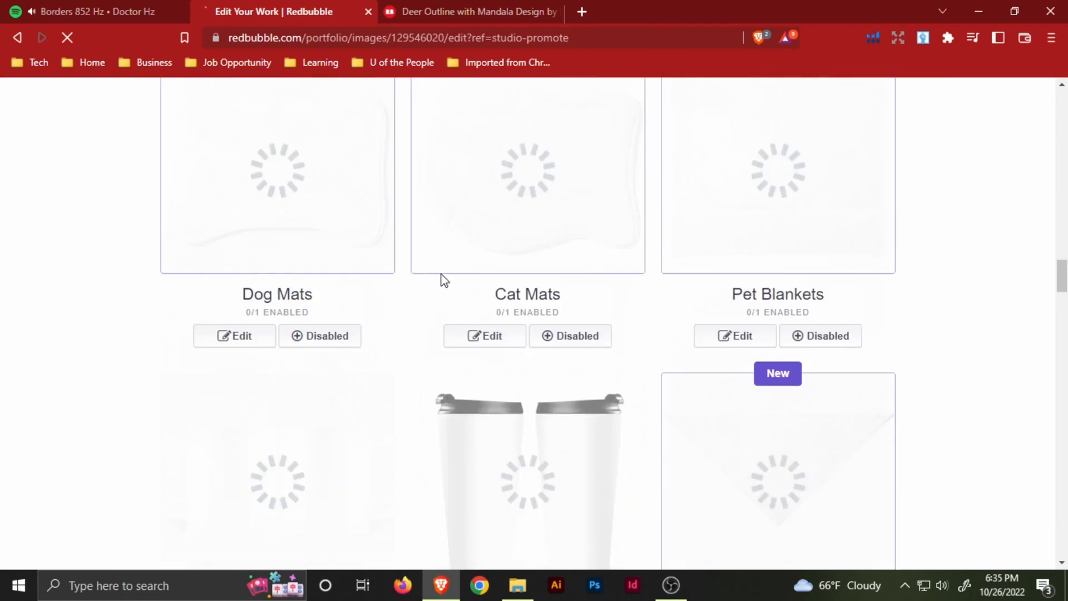
scroll(500, 300, "down", 14)
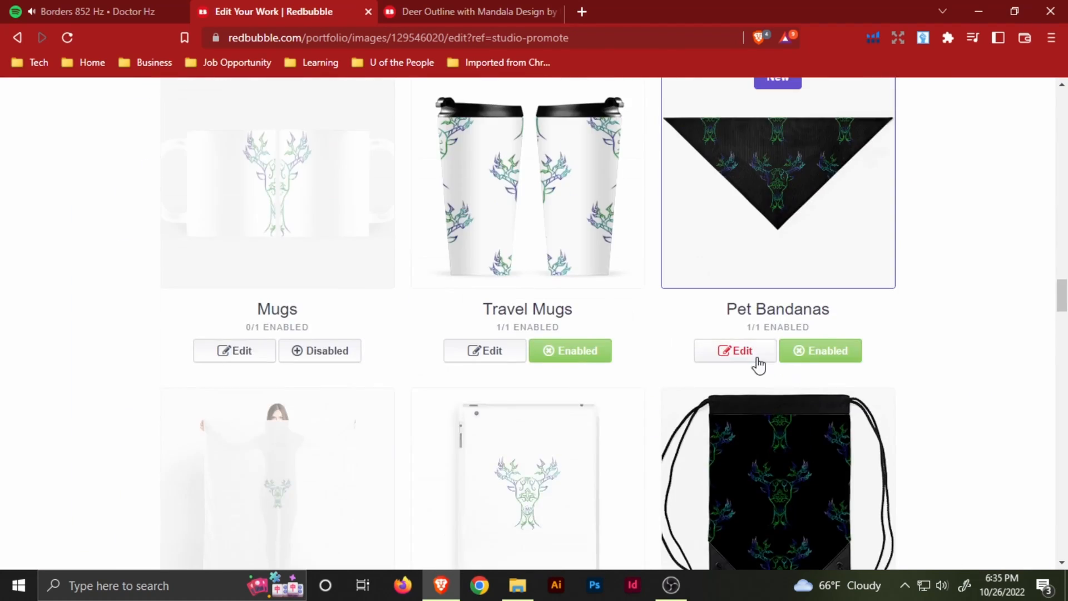
left_click(758, 362)
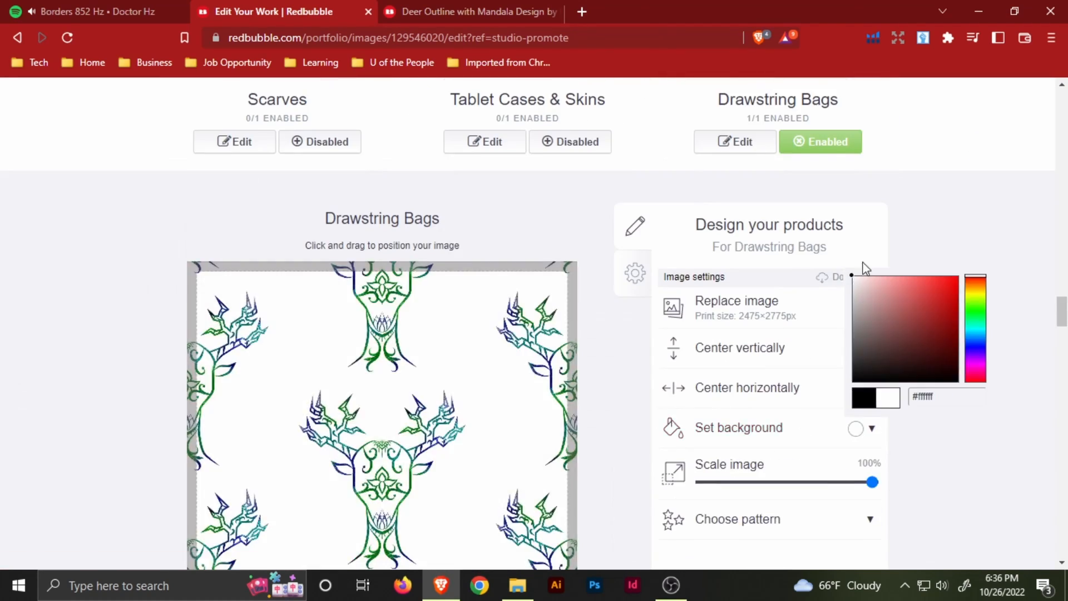
scroll(805, 400, "down", 10)
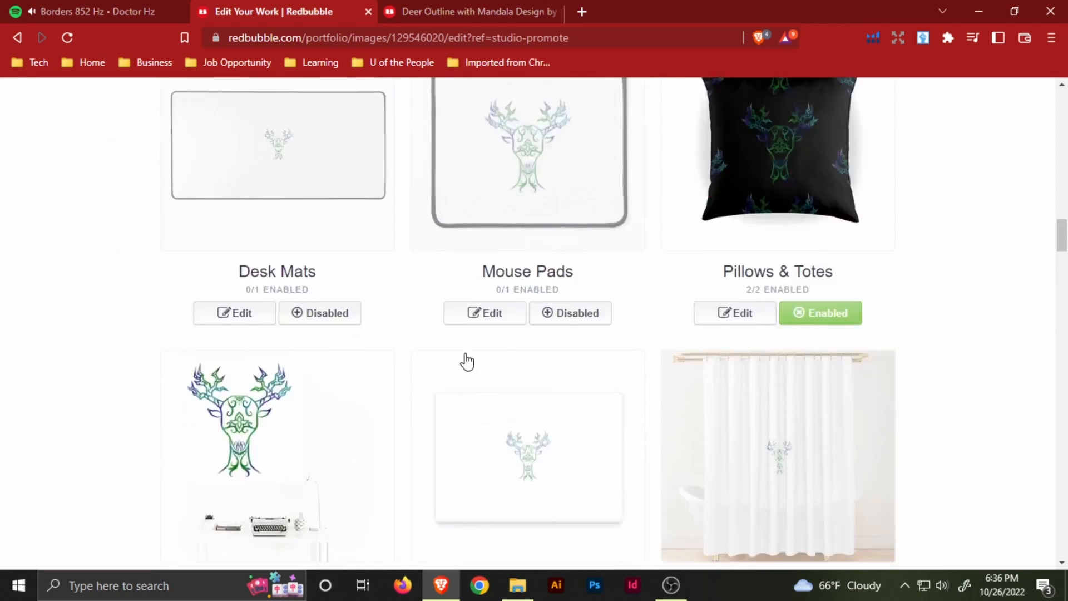
Step: Give Pillows & Totes a white background with the design in an offset grid, check the preview and apply the changes
left_click(736, 313)
scroll(906, 365, "down", 4)
left_click(862, 336)
left_click(858, 365)
left_click(872, 429)
left_click(842, 485)
left_click(779, 558)
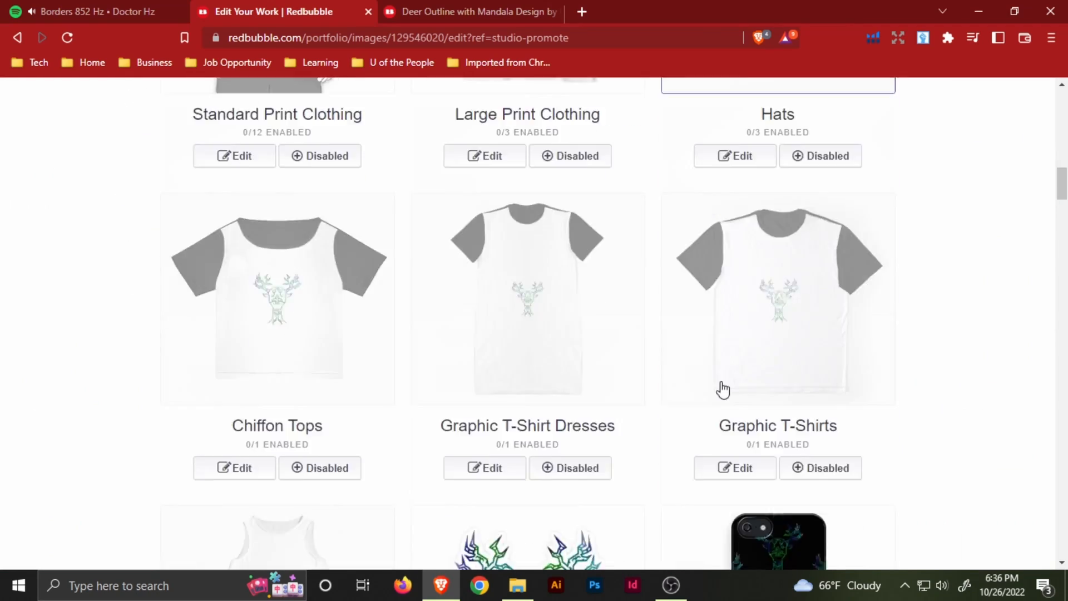
scroll(752, 361, "down", 10)
left_click(735, 441)
scroll(885, 378, "up", 5)
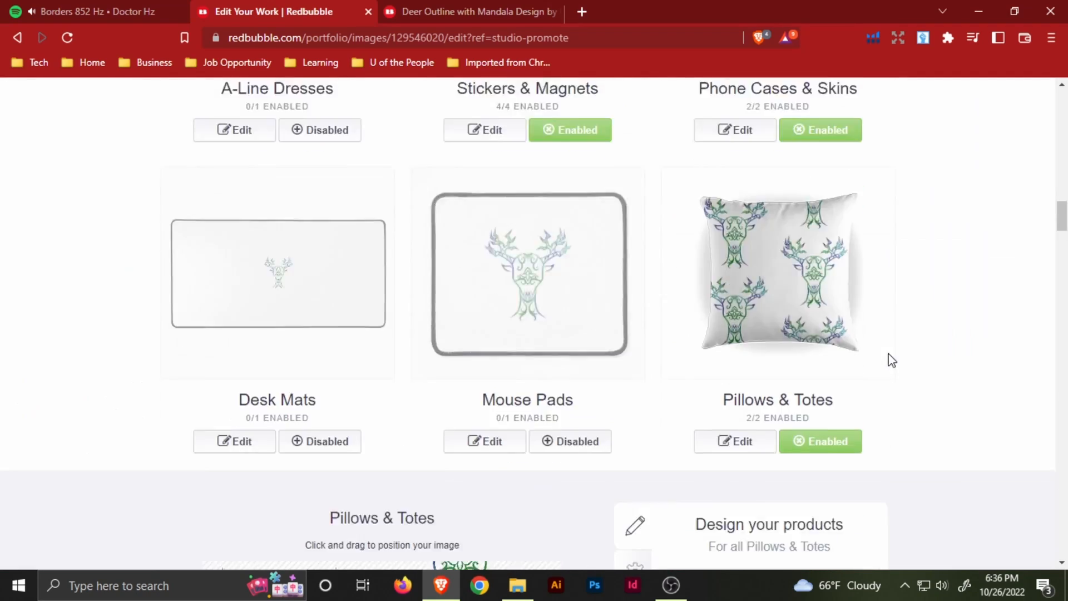
scroll(891, 360, "down", 7)
left_click(770, 558)
Step: Open Water Bottles for editing, check the repeated pattern against its preview and apply the changes
scroll(556, 359, "down", 20)
left_click(485, 425)
scroll(869, 357, "down", 7)
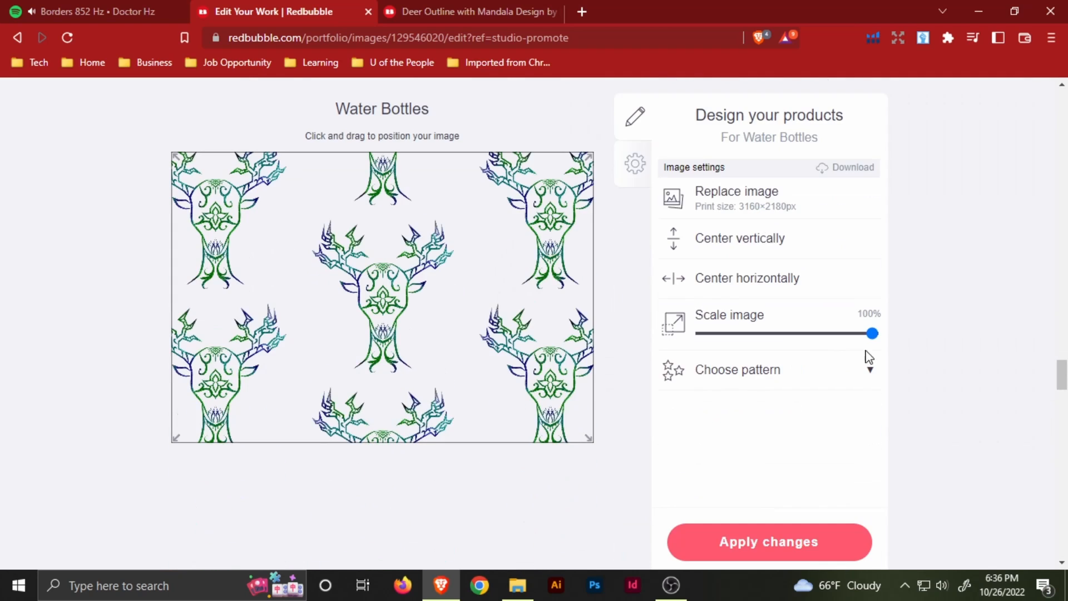
scroll(868, 306, "up", 7)
scroll(838, 275, "down", 7)
left_click(770, 542)
Step: Edit the background of Floor Pillows and apply the changes
scroll(613, 257, "down", 10)
left_click(234, 419)
scroll(856, 348, "down", 7)
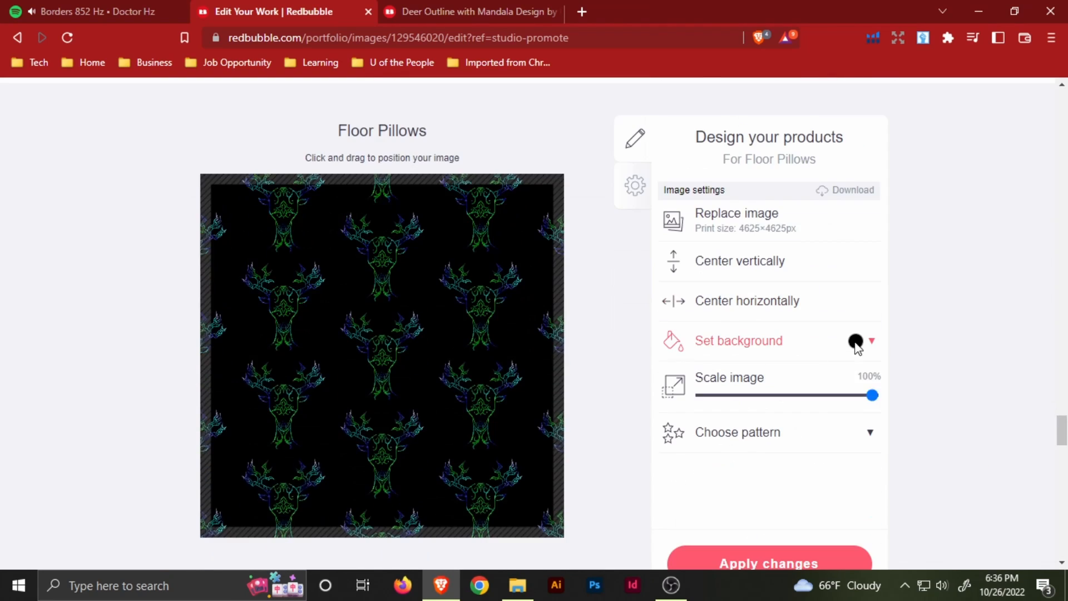
left_click(778, 555)
Step: Confirm the right to sell products with this artwork and save the edited work
scroll(832, 513, "down", 20)
left_click(160, 365)
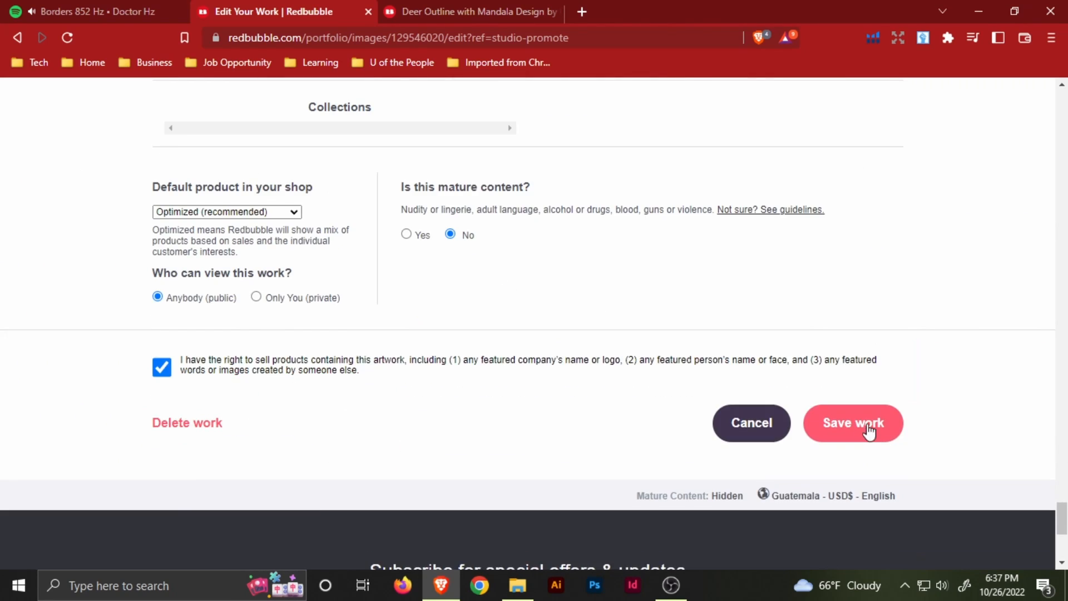
left_click(839, 424)
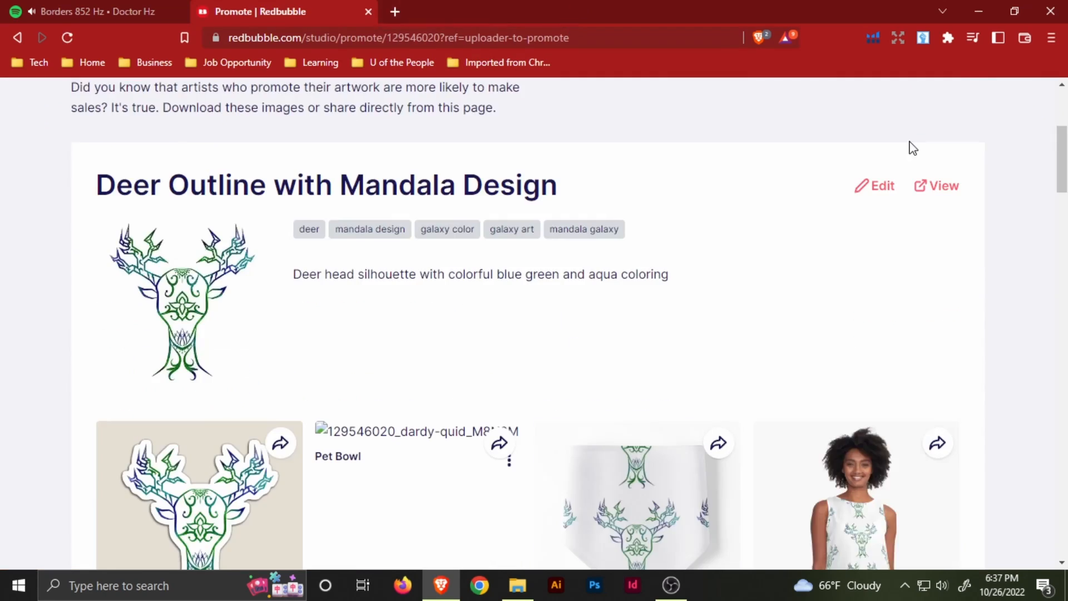
Step: View the published design, examine its Water Bottle product page and close that page
left_click(937, 183)
scroll(534, 323, "down", 5)
scroll(505, 333, "down", 15)
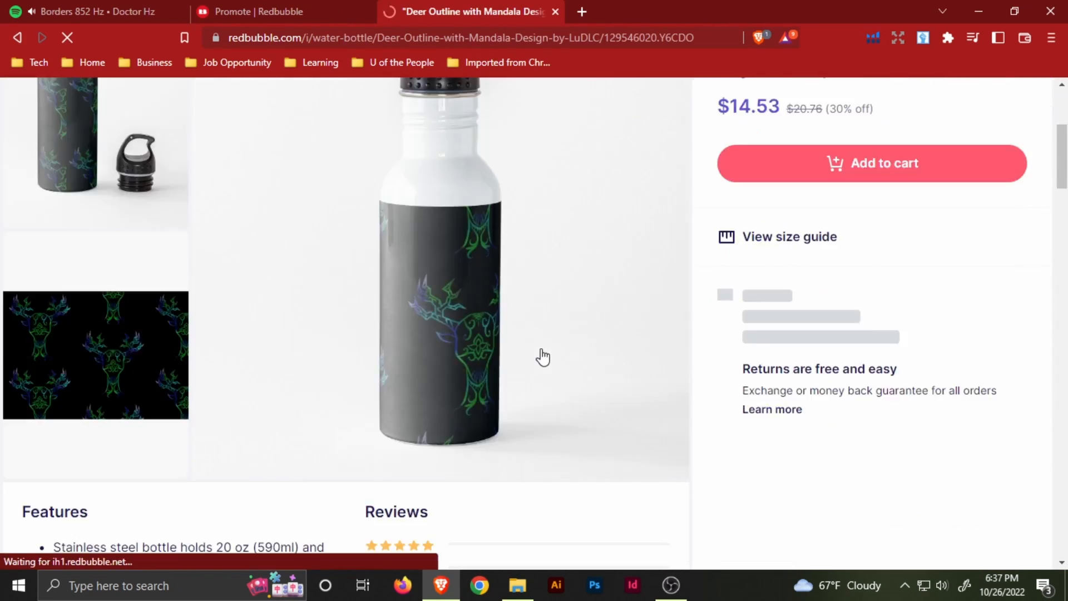
key("ctrl+w")
Step: Mark the new work as not containing mature content in its upload settings
scroll(679, 290, "down", 15)
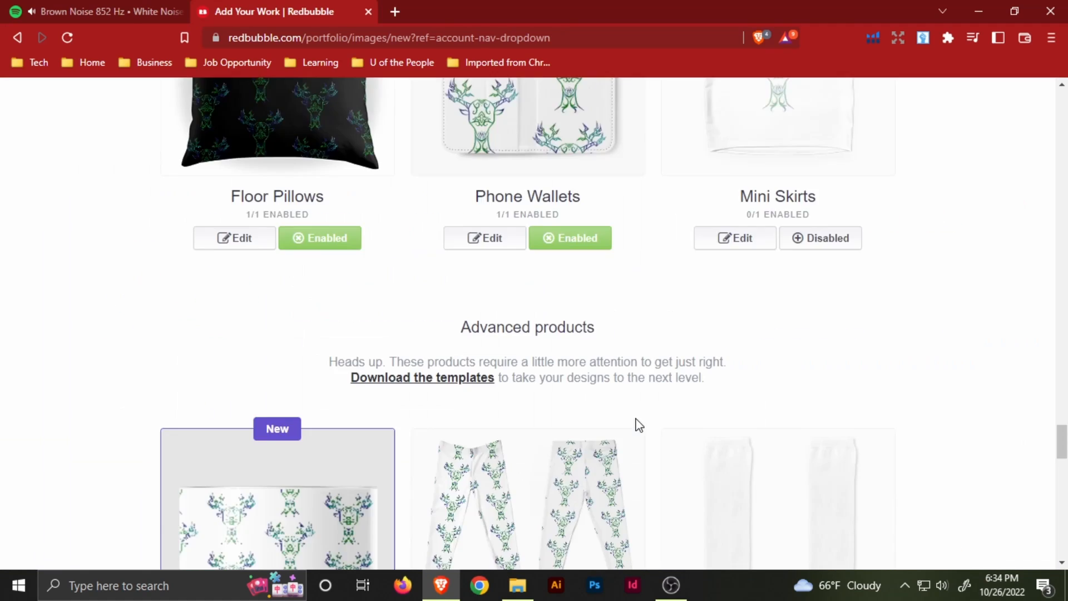
scroll(637, 425, "down", 10)
scroll(571, 402, "up", 3)
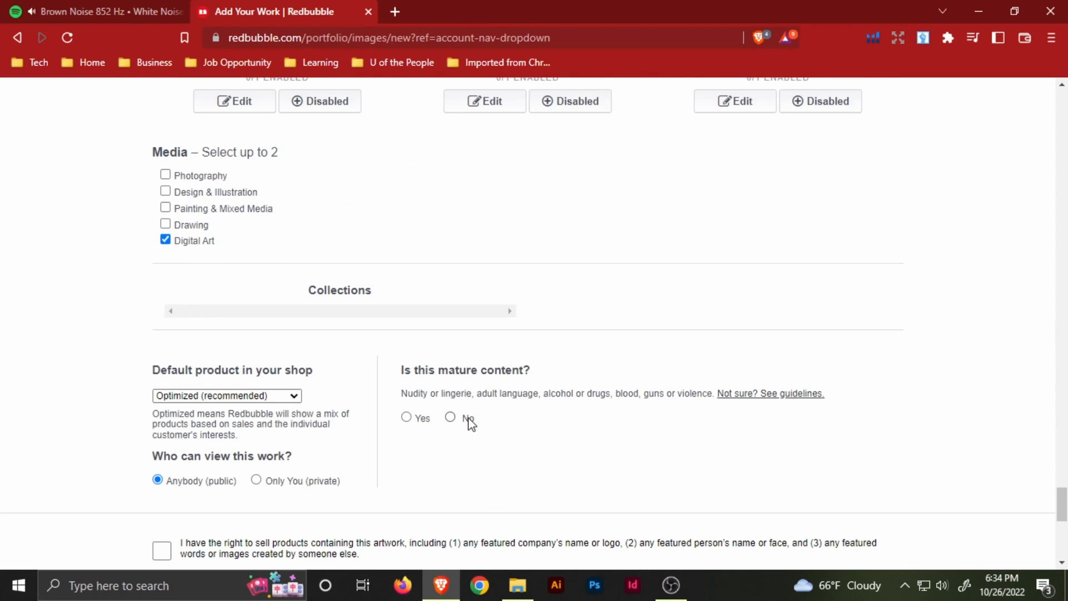
scroll(240, 410, "down", 3)
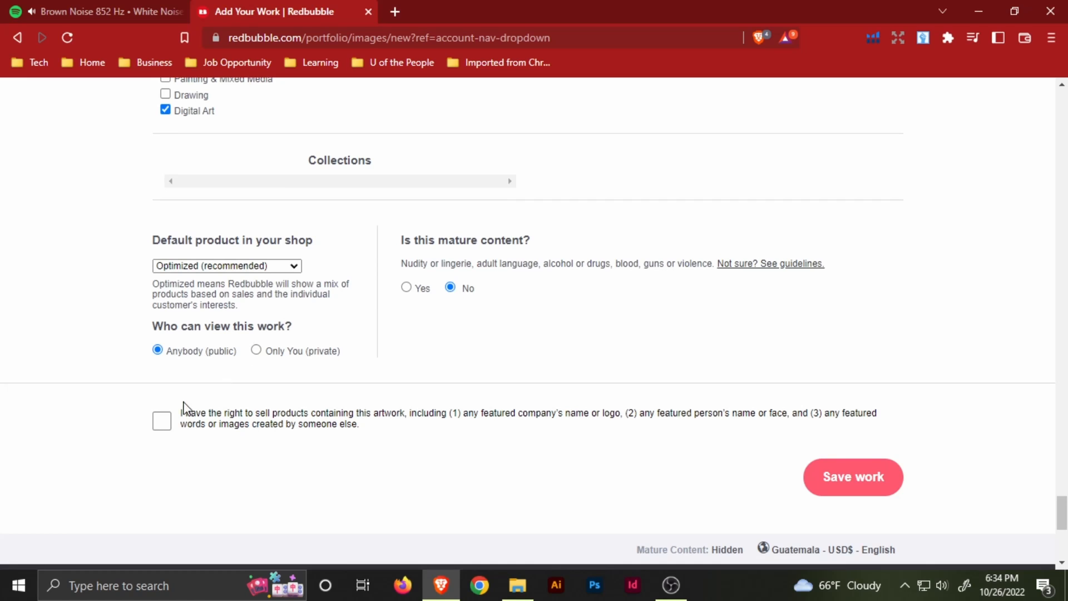
Step: Confirm the right to sell the artwork and add Design & Illustration to its media types
scroll(505, 368, "up", 3)
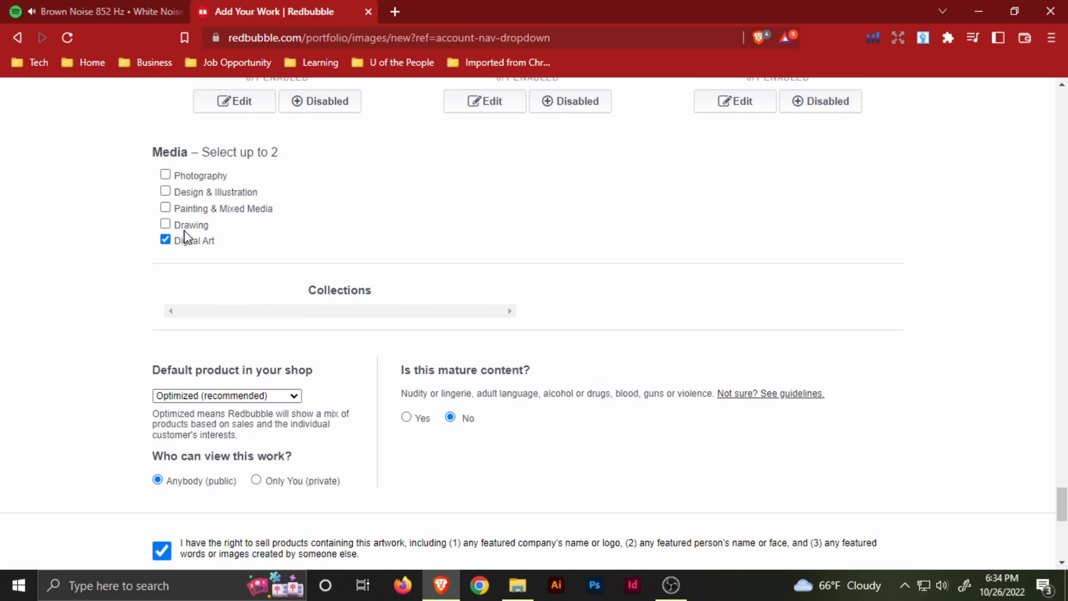
scroll(332, 268, "up", 11)
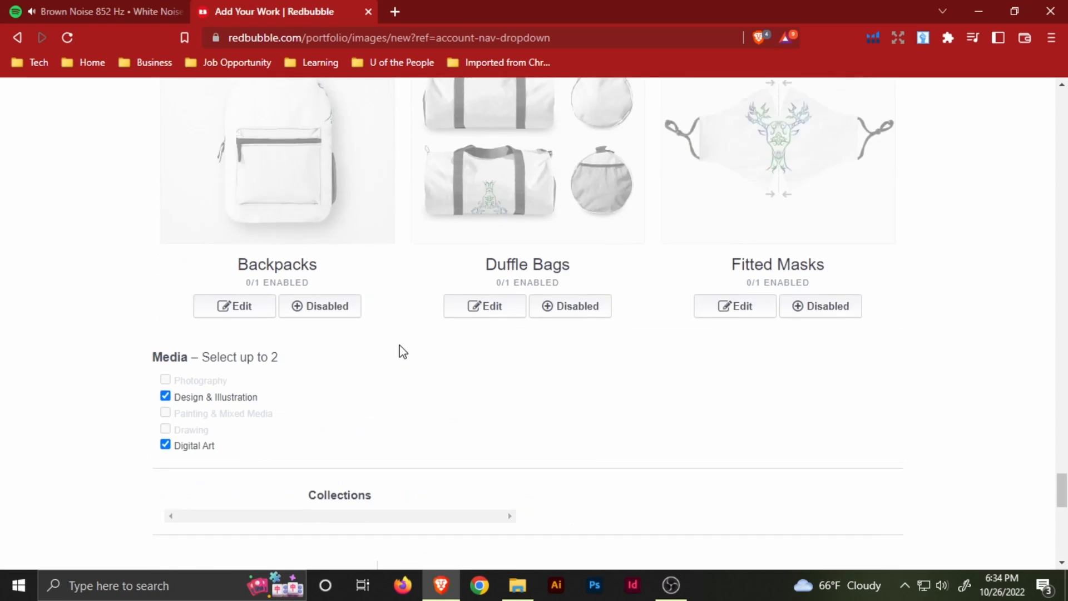
scroll(841, 455, "down", 3)
Step: Enable Socks, repeat the design in an offset grid and apply the changes to the product
scroll(839, 453, "up", 6)
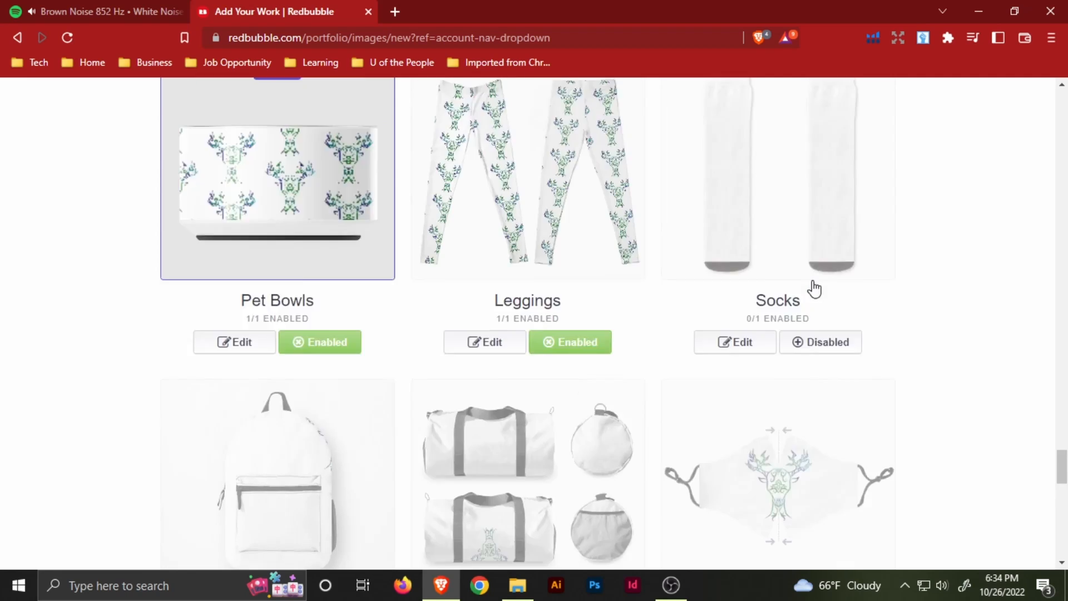
scroll(821, 445, "down", 3)
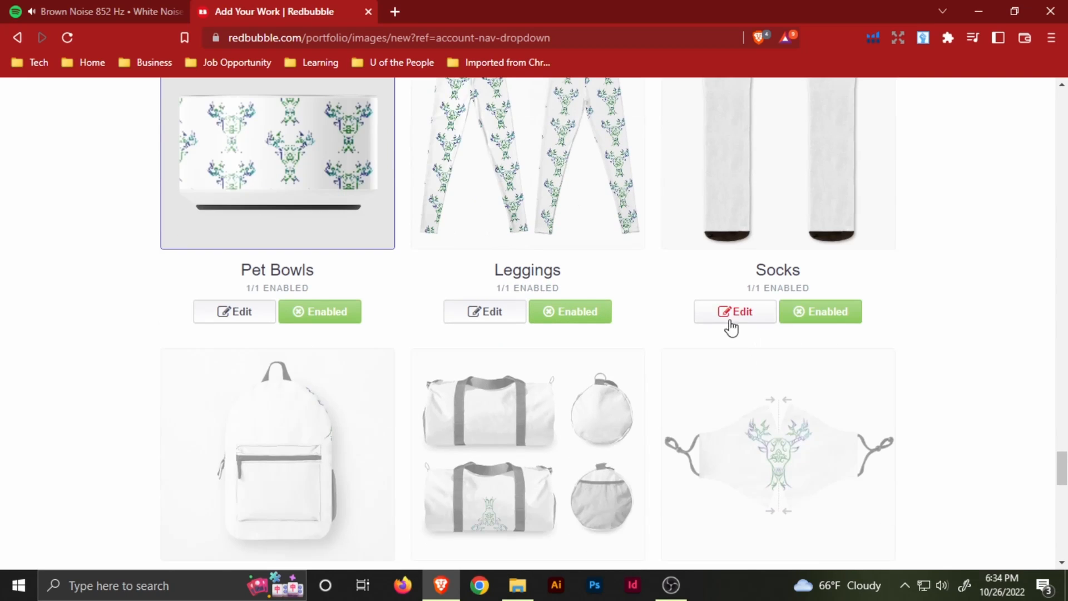
left_click(732, 318)
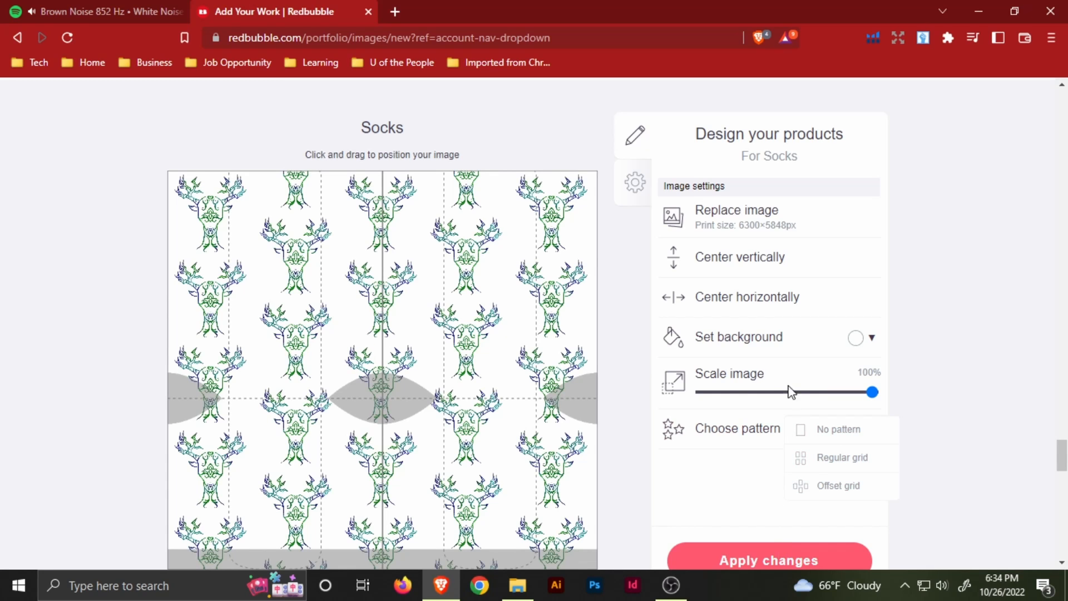
scroll(790, 392, "up", 9)
scroll(790, 392, "down", 13)
scroll(789, 385, "down", 2)
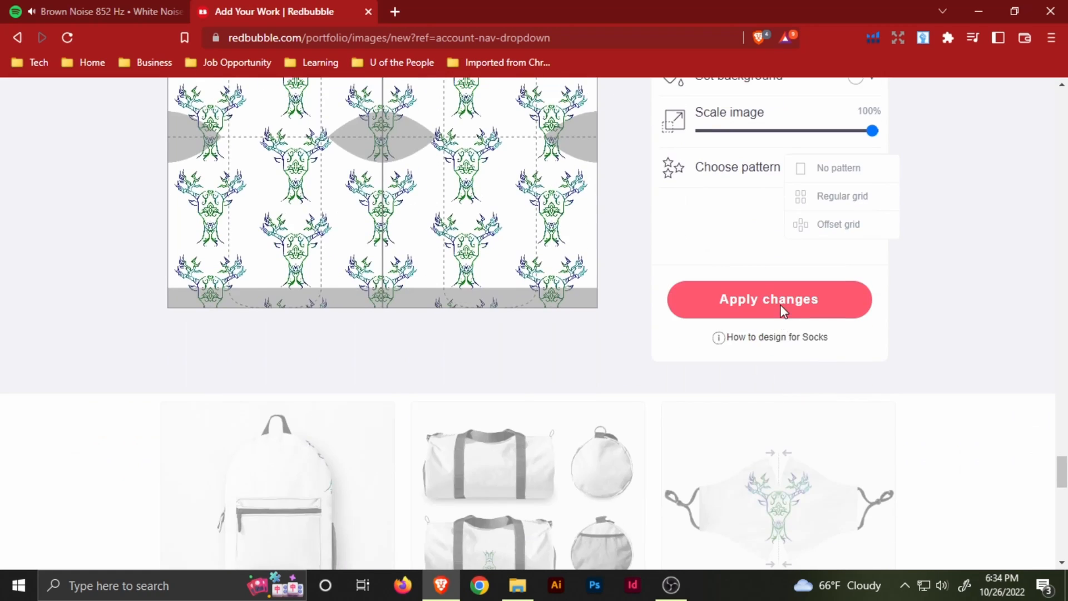
left_click(782, 306)
Step: Reopen Socks for editing, scale the repeated design to 84% and apply the changes
scroll(801, 374, "up", 2)
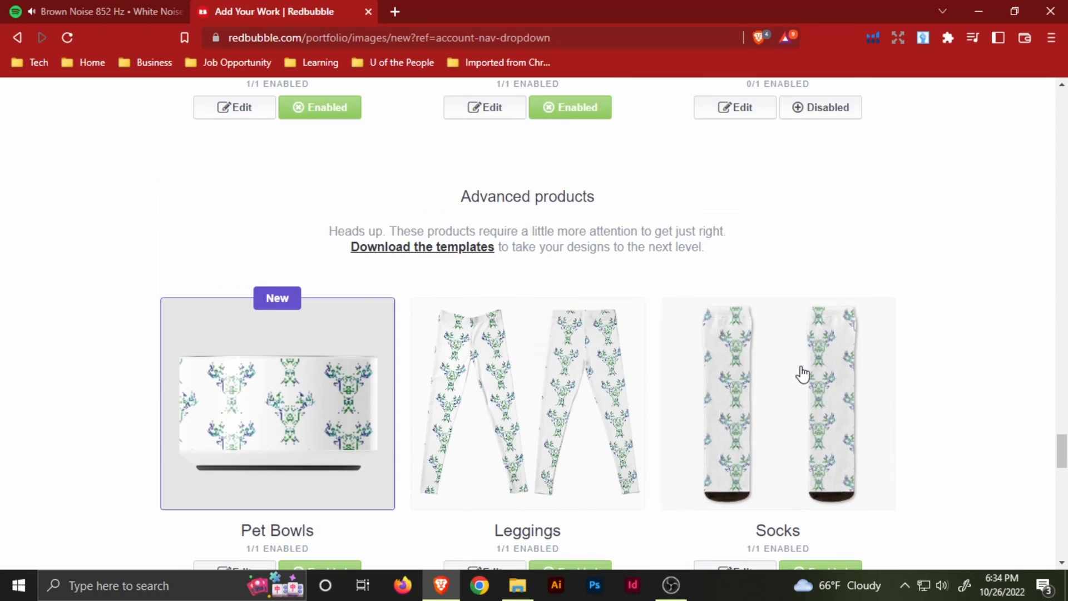
scroll(801, 372, "down", 6)
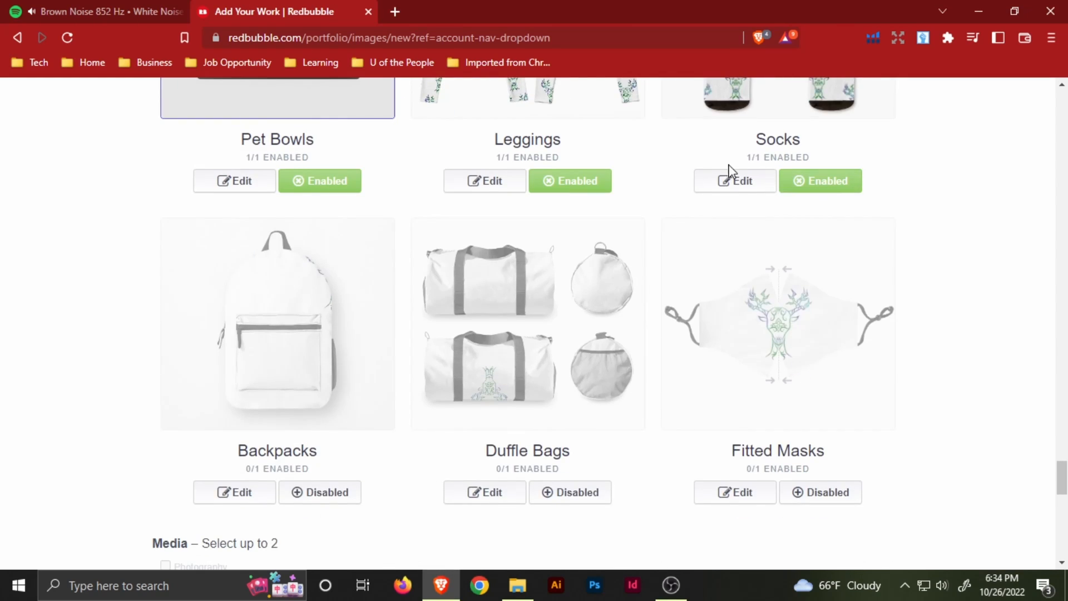
left_click(733, 177)
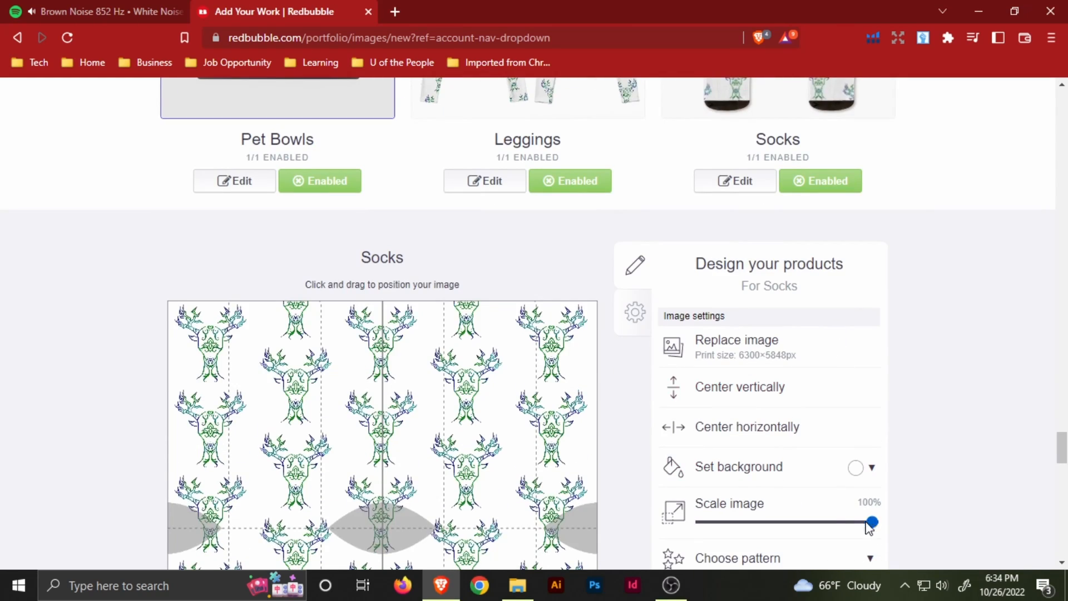
left_click_drag(868, 523, 847, 523)
scroll(907, 373, "up", 5)
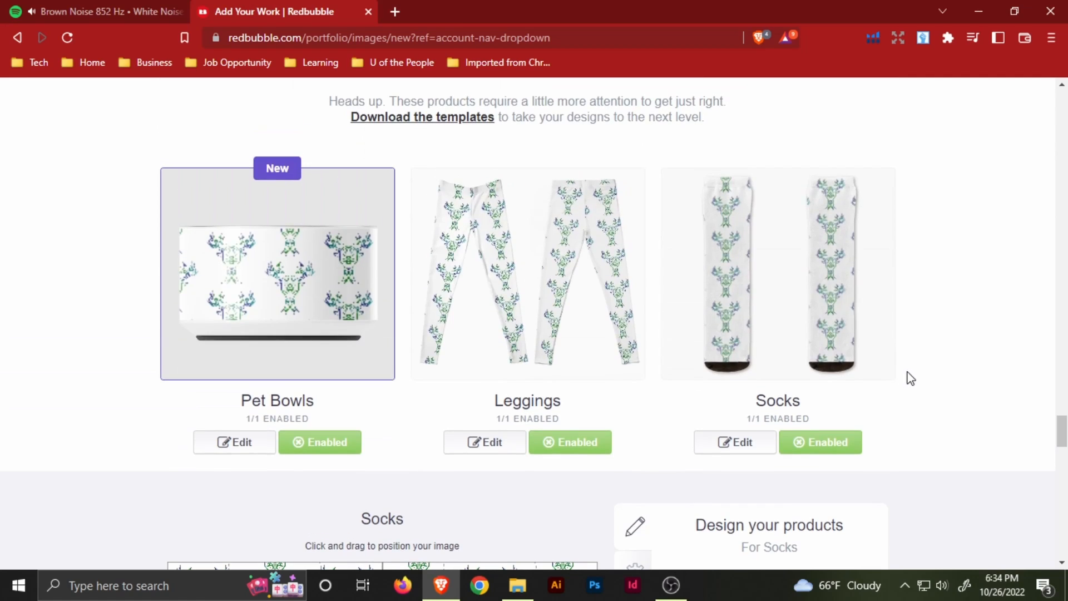
scroll(909, 376, "down", 7)
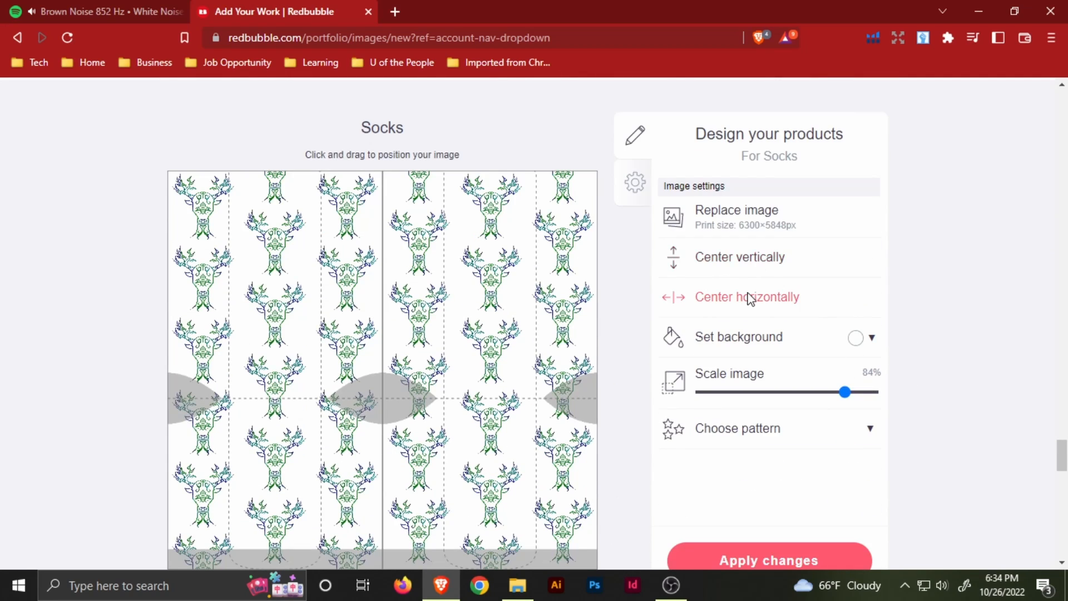
scroll(837, 296, "up", 7)
scroll(777, 310, "down", 11)
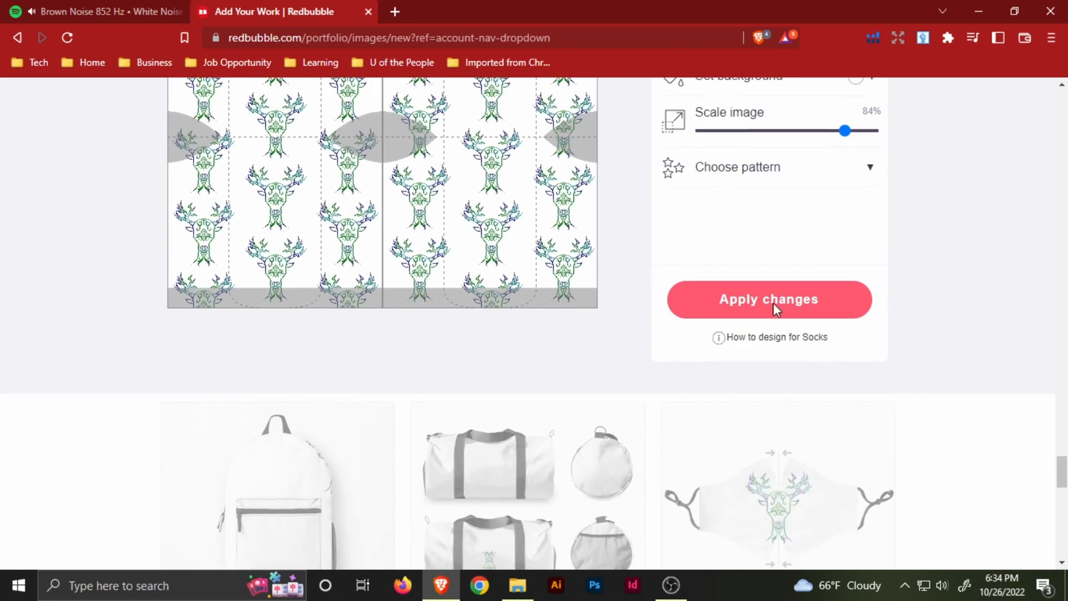
scroll(777, 309, "down", 15)
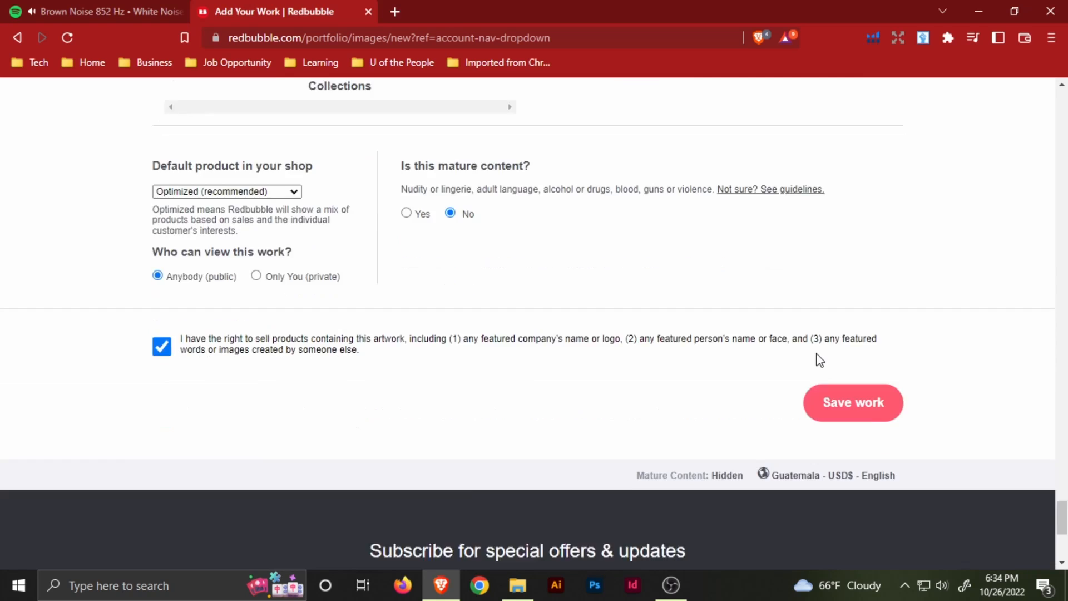
Step: Recheck the advanced product previews and save the work to publish it
scroll(820, 360, "up", 15)
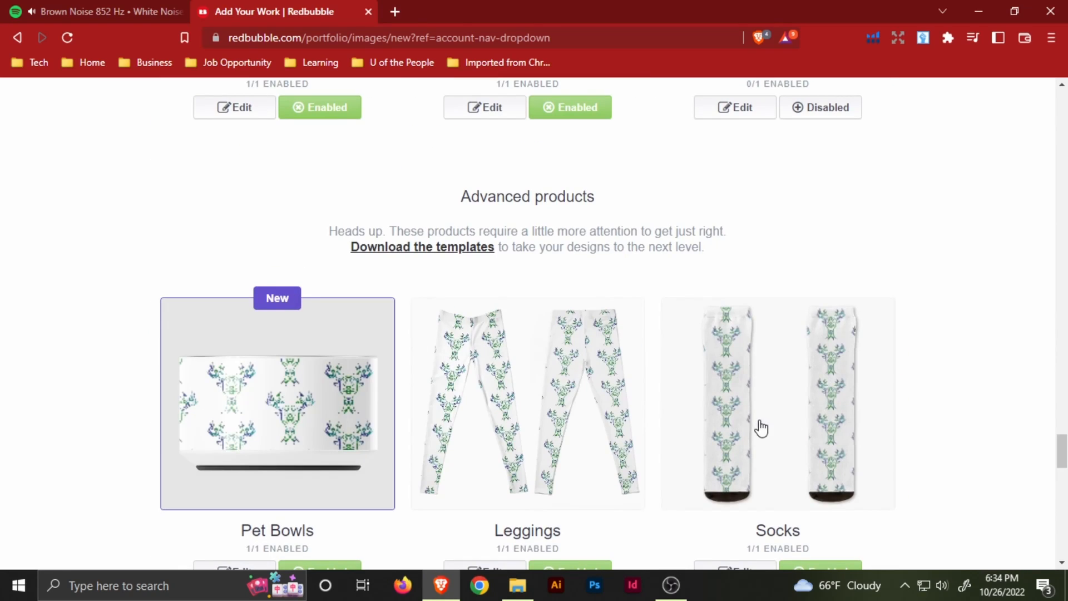
scroll(779, 428, "down", 15)
left_click(848, 344)
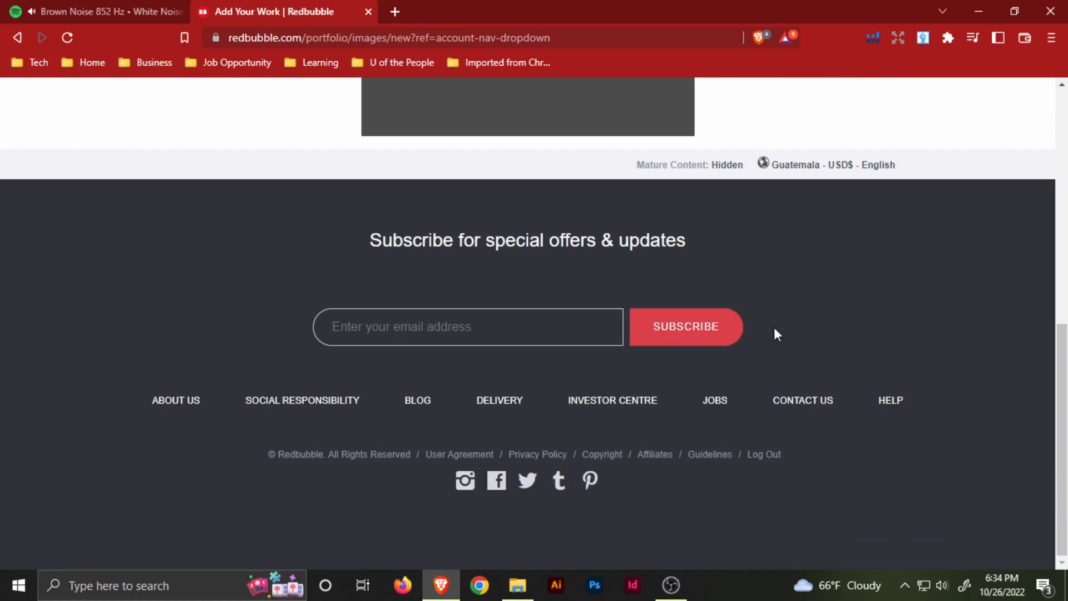
scroll(586, 334, "up", 7)
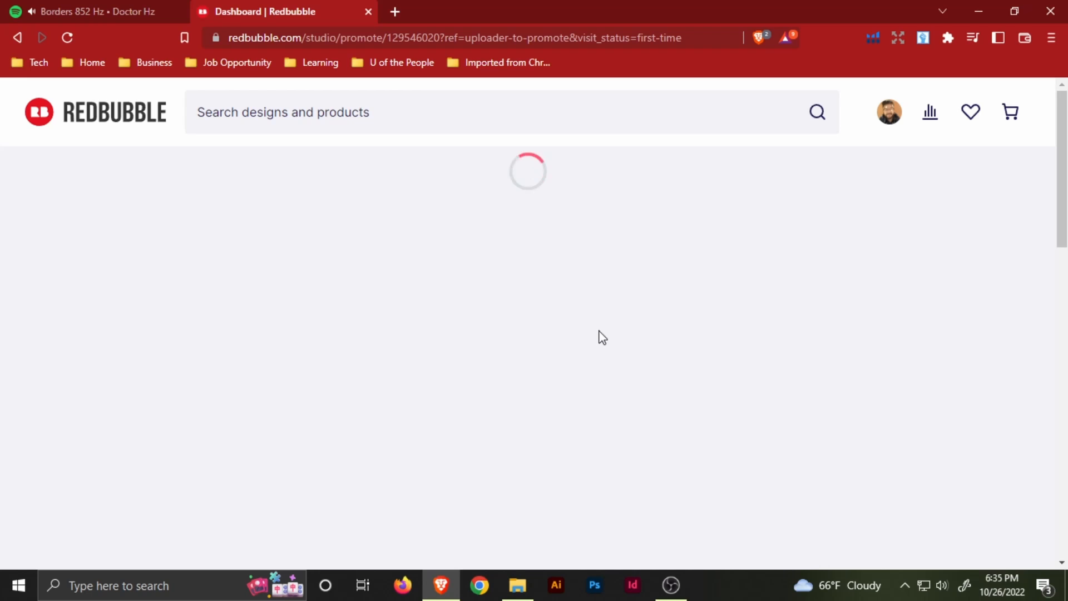
Step: Examine the published design's title, tags, description and product images on the promotion page
scroll(223, 249, "down", 2)
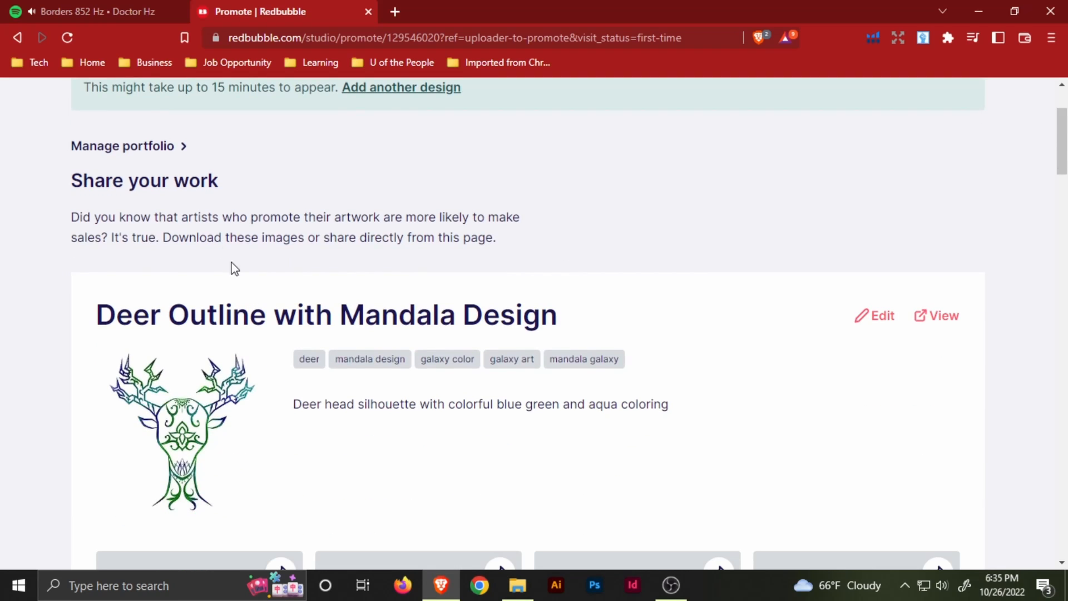
scroll(431, 304, "down", 2)
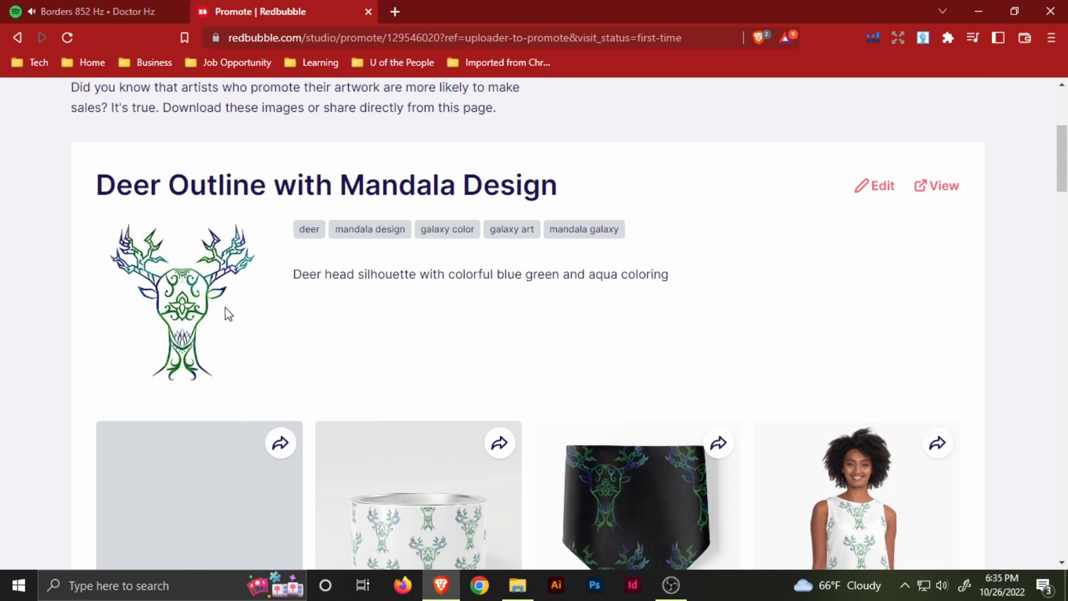
scroll(367, 302, "down", 8)
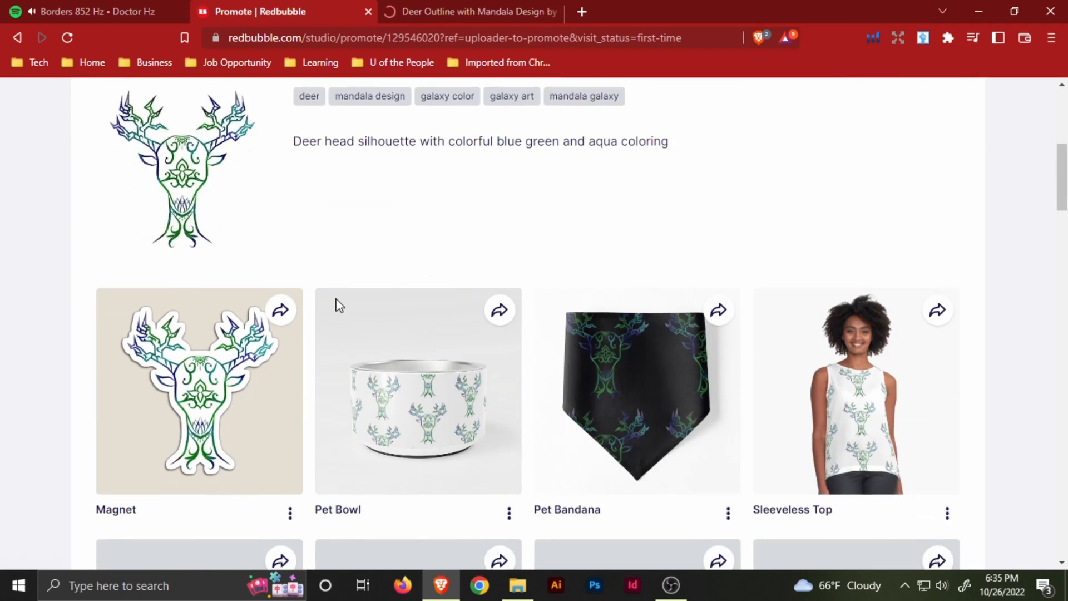
scroll(558, 296, "up", 4)
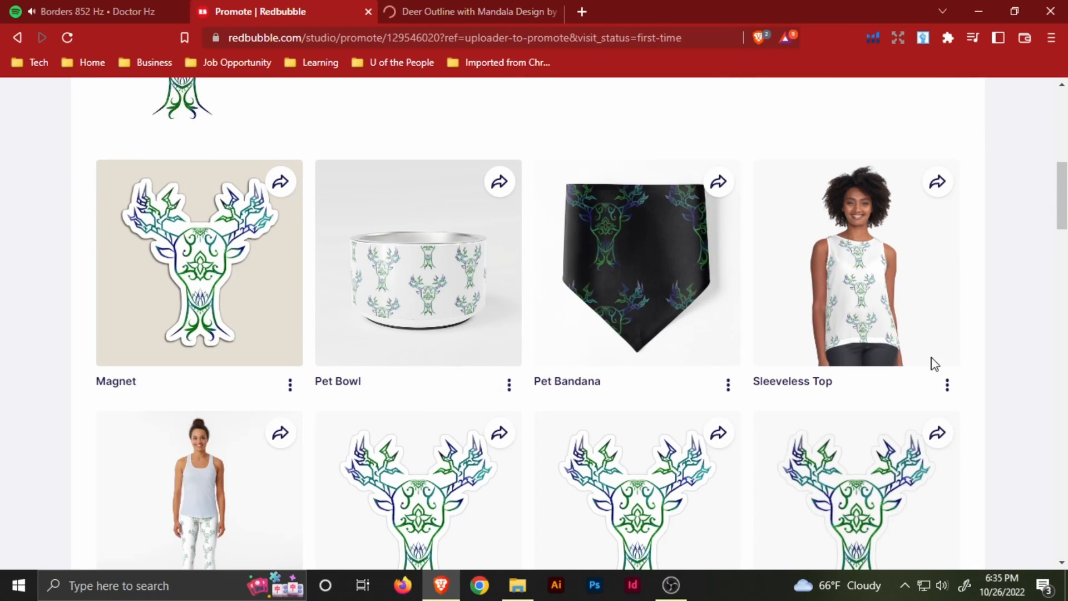
scroll(951, 322, "down", 5)
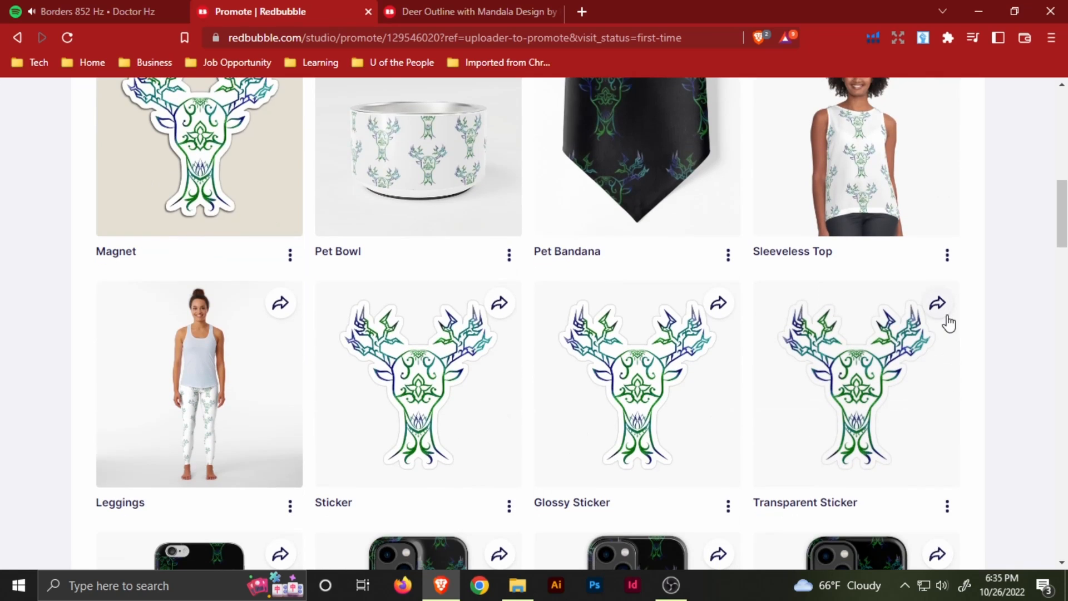
scroll(951, 321, "down", 2)
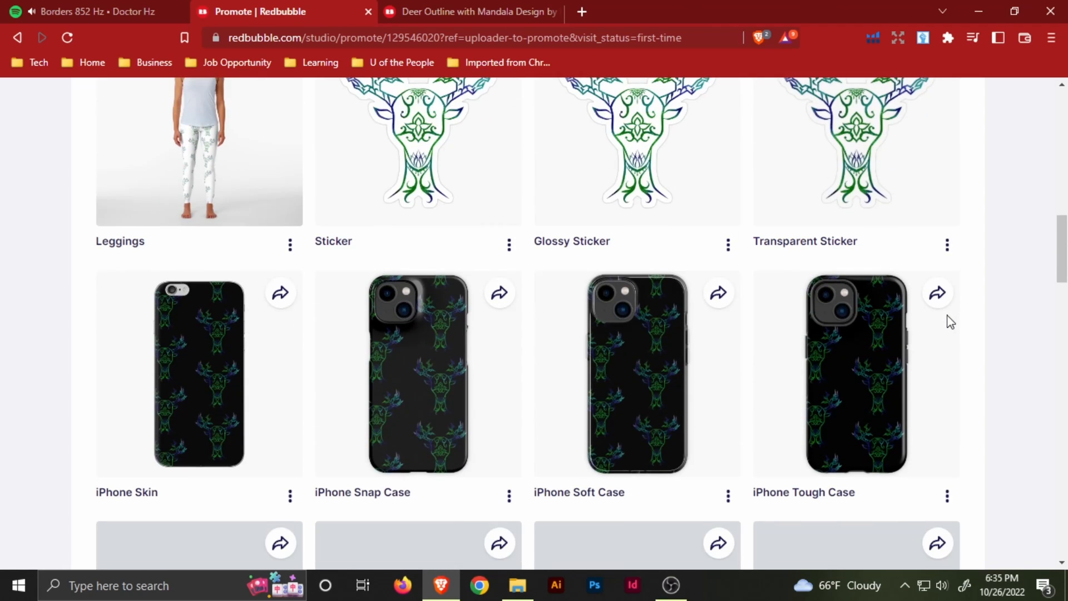
scroll(950, 321, "down", 8)
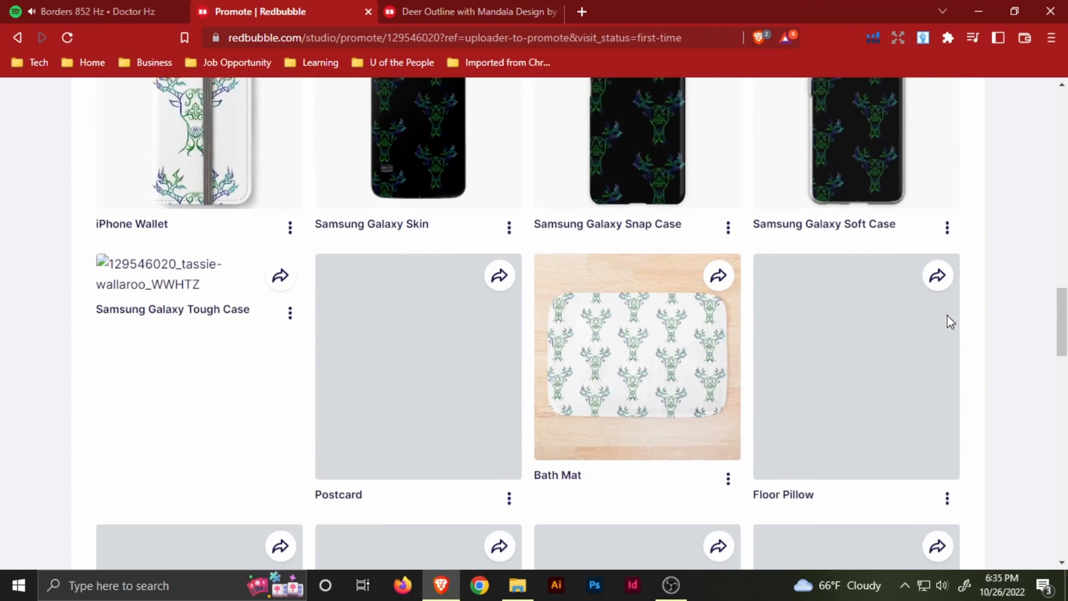
scroll(950, 321, "down", 2)
scroll(951, 322, "down", 4)
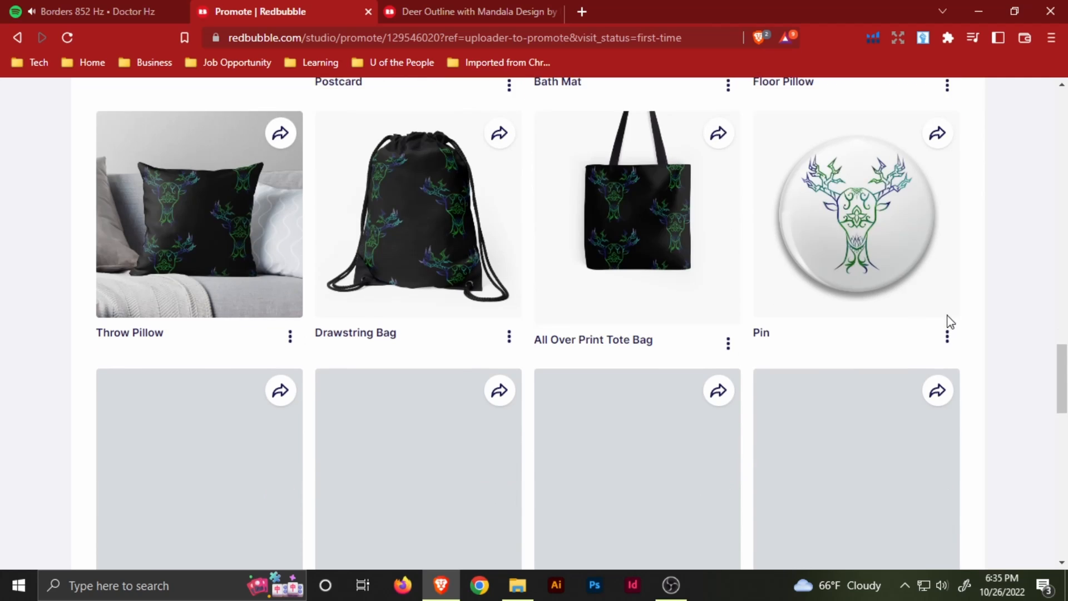
scroll(950, 322, "down", 4)
scroll(950, 322, "up", 2)
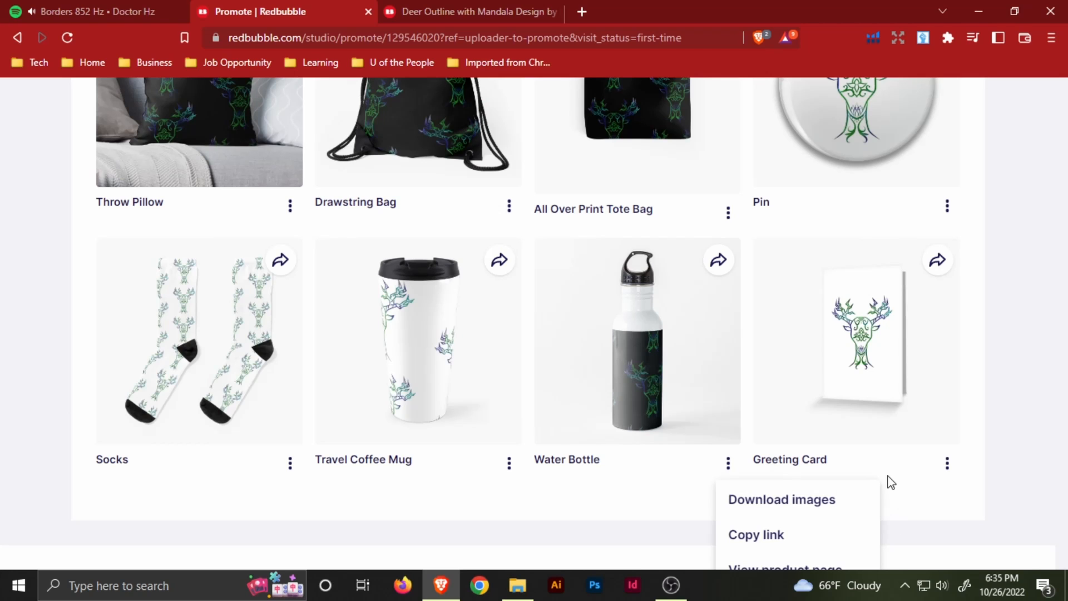
scroll(685, 461, "down", 5)
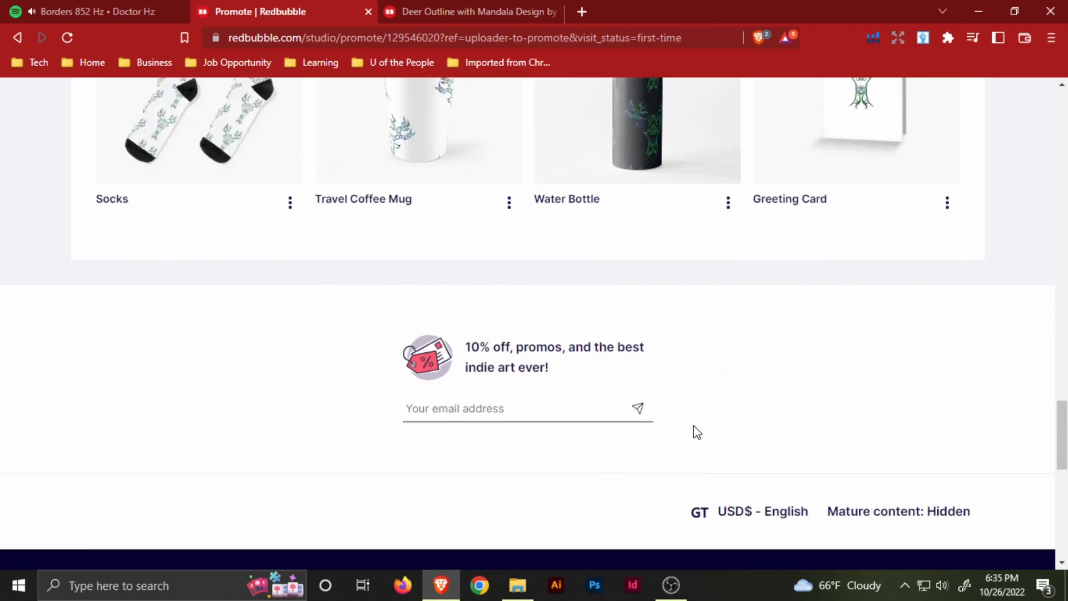
scroll(707, 290, "up", 4)
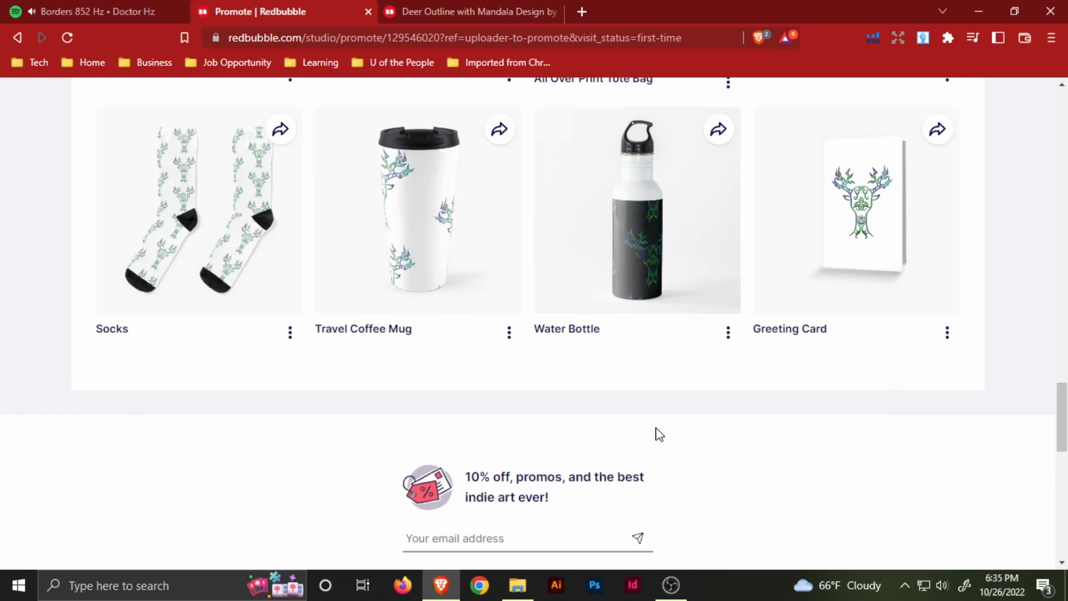
scroll(612, 315, "up", 20)
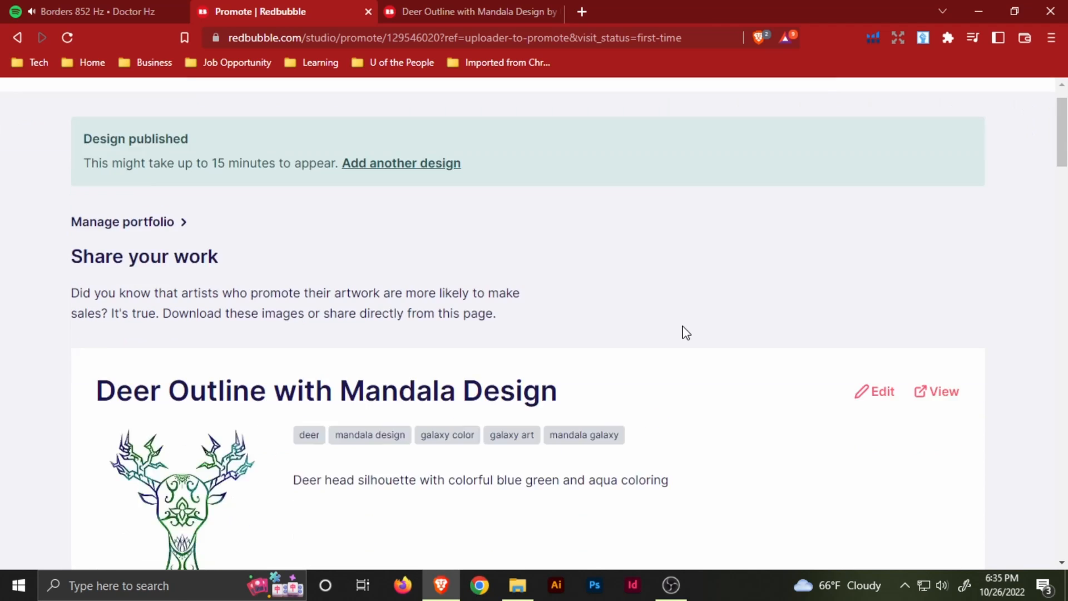
Step: Open the published deer mandala work for editing and review the background of each product preview
scroll(686, 332, "down", 3)
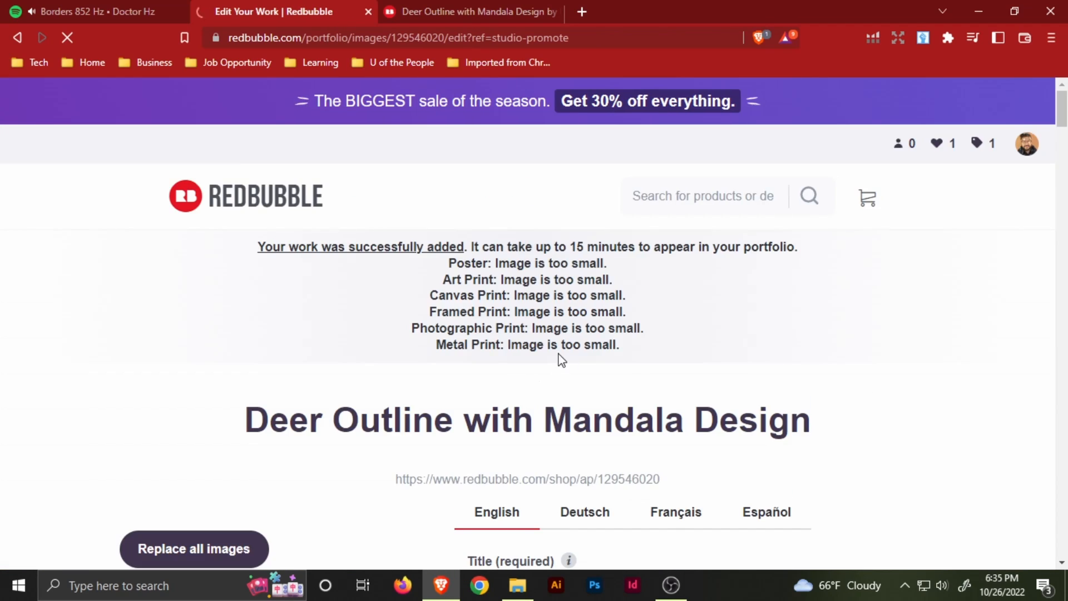
scroll(573, 342, "down", 10)
scroll(587, 337, "down", 11)
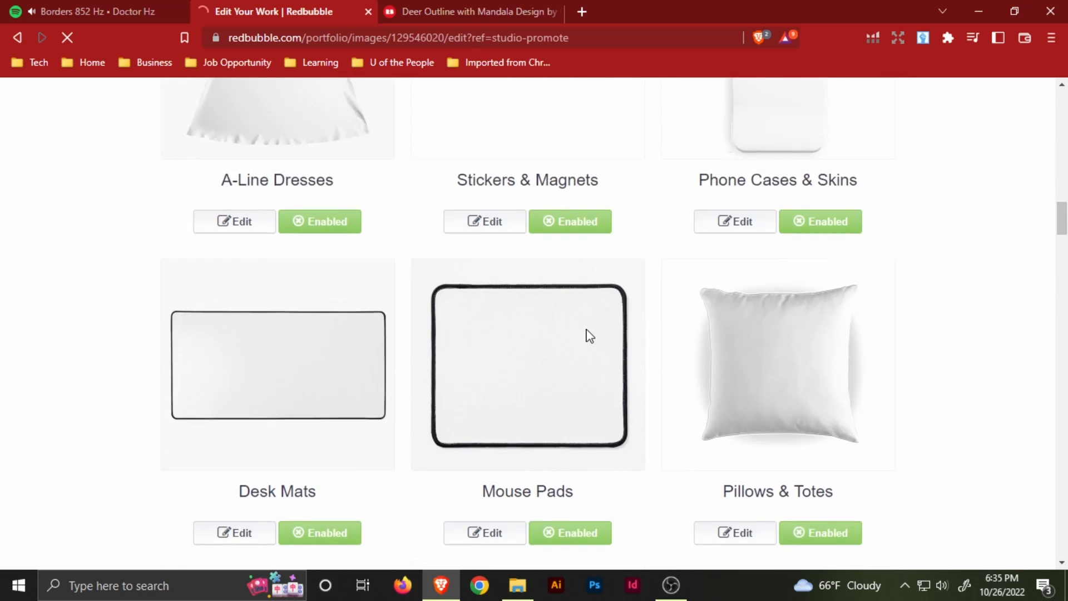
scroll(589, 337, "up", 9)
scroll(589, 337, "down", 12)
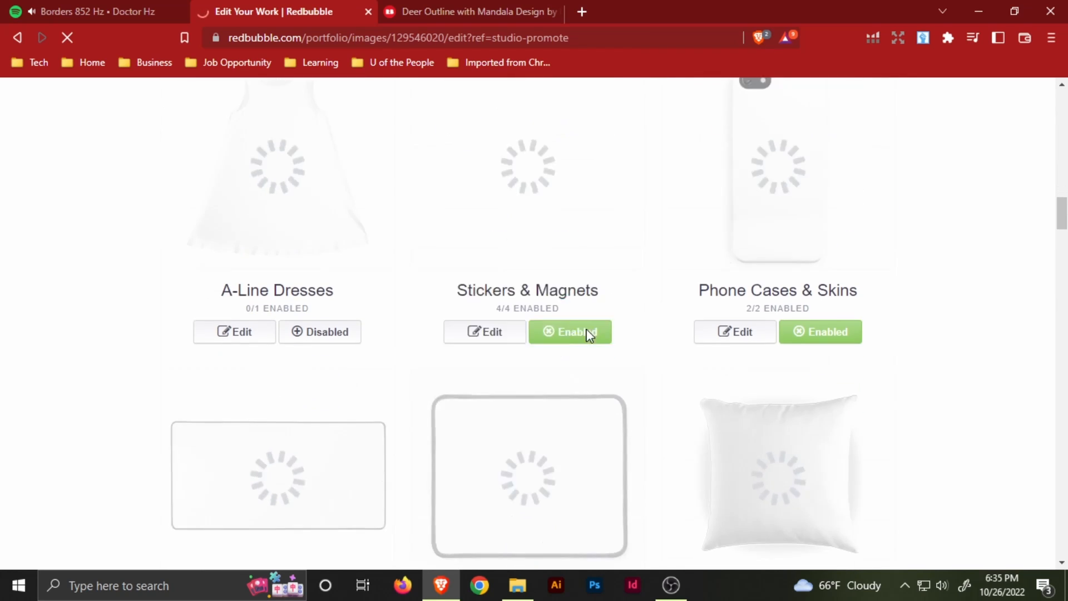
scroll(590, 340, "down", 8)
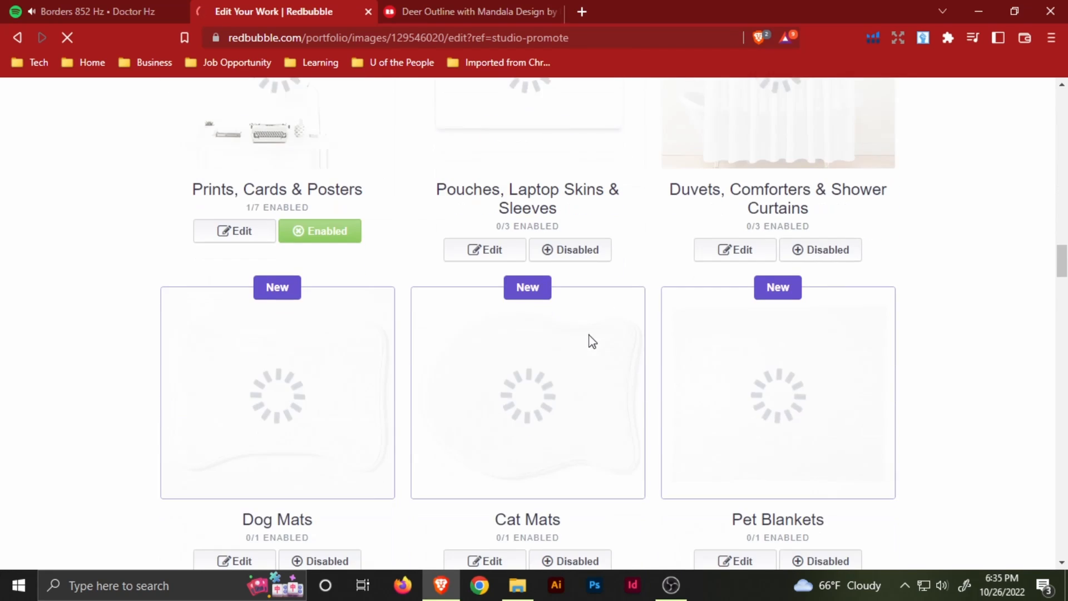
scroll(441, 279, "down", 8)
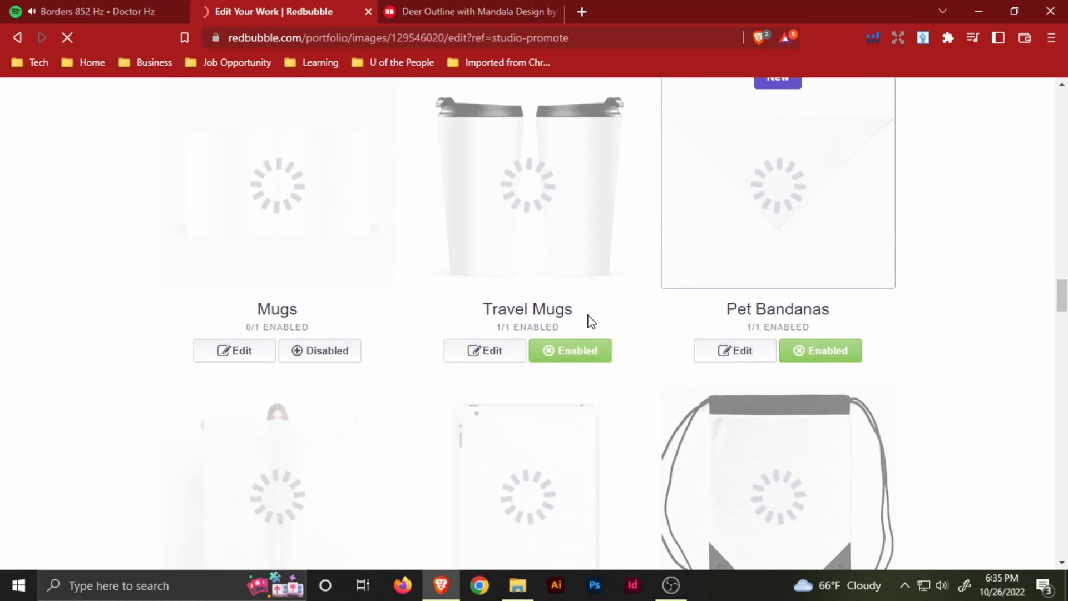
scroll(593, 338, "down", 9)
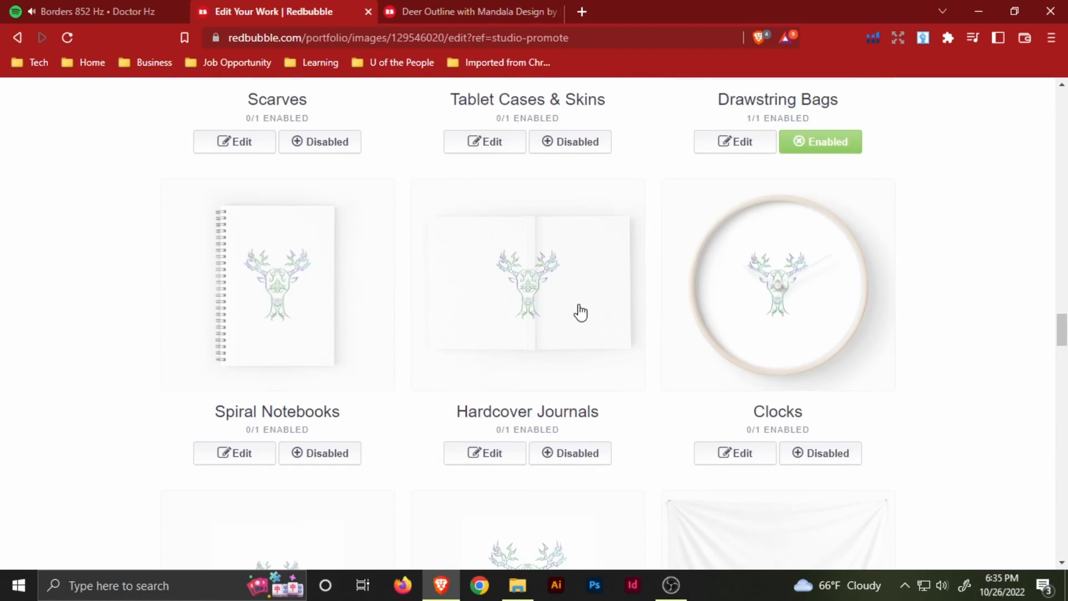
scroll(579, 312, "up", 6)
scroll(640, 315, "up", 4)
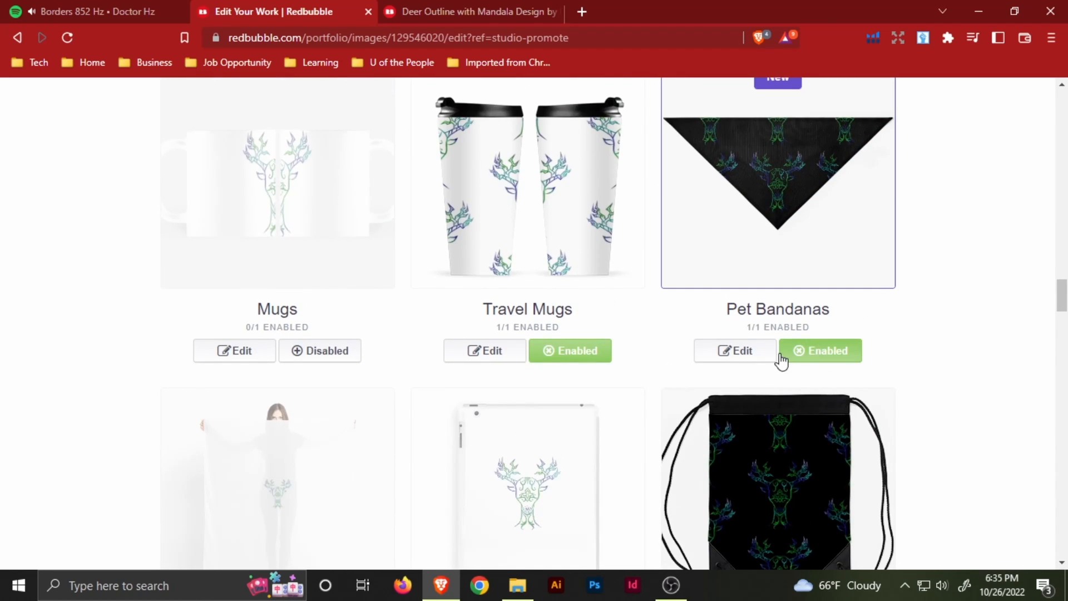
Step: Change the Pet Bandanas background to off-white #f6f6f6 and apply the changes
left_click(747, 357)
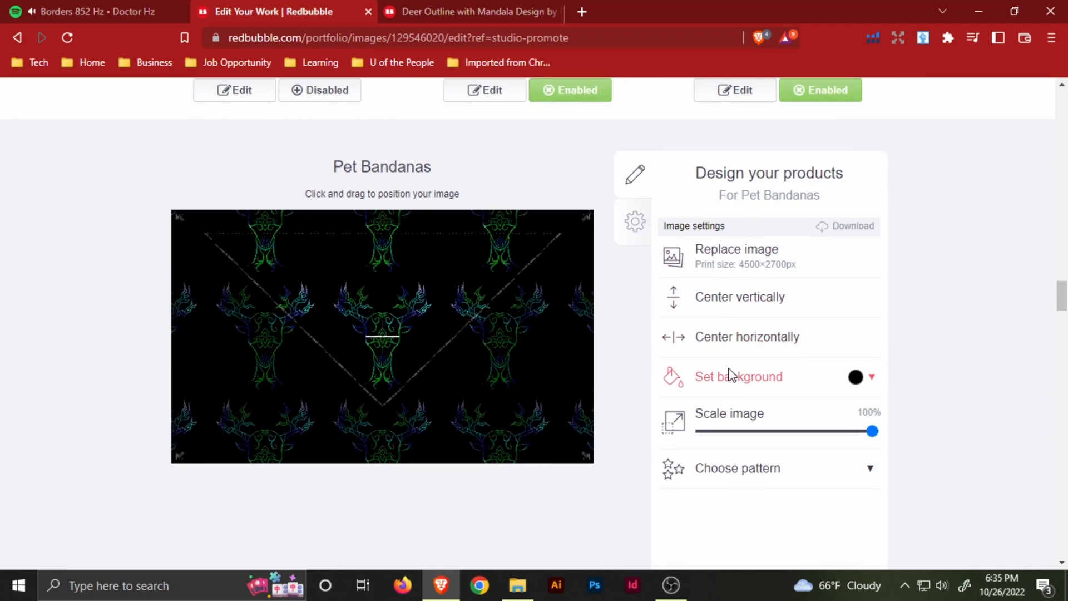
left_click_drag(853, 400, 829, 391)
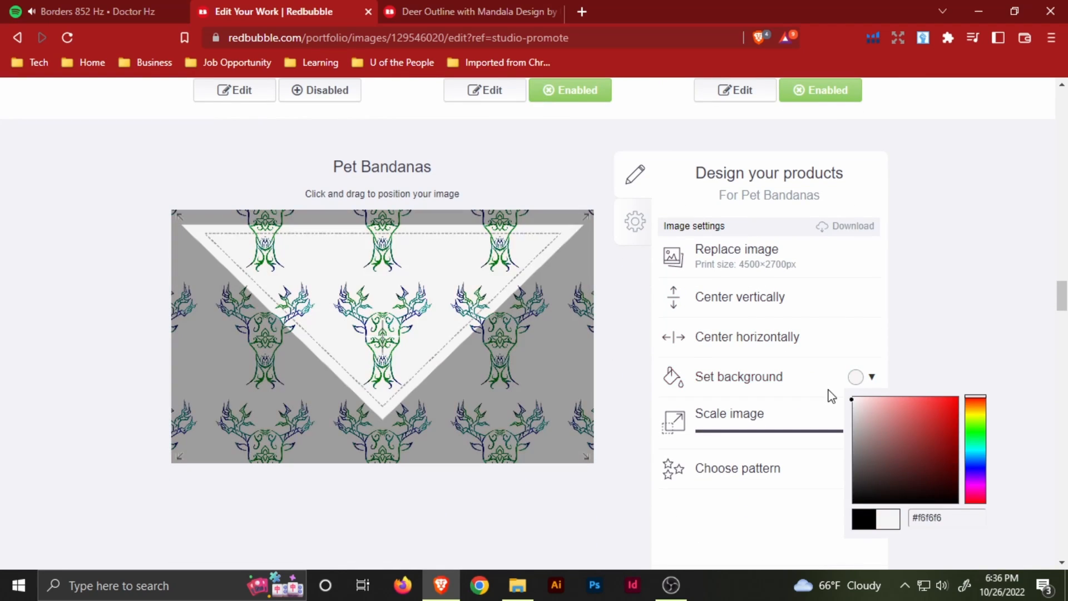
left_click(963, 332)
scroll(770, 337, "down", 15)
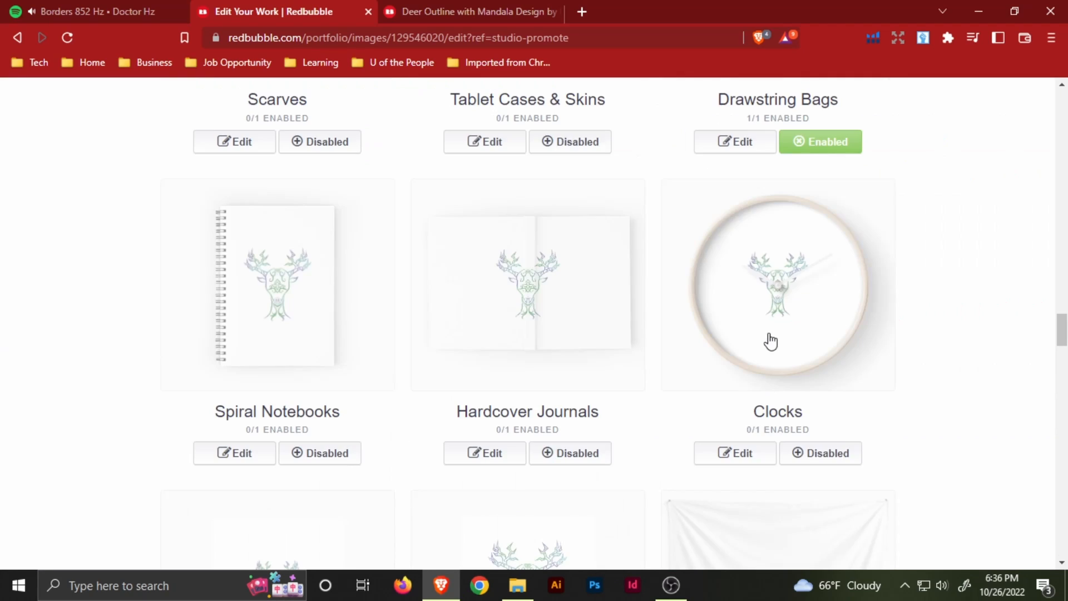
Step: Change the Drawstring Bags background to white #ffffff and apply the changes
scroll(768, 340, "up", 8)
scroll(768, 372, "down", 4)
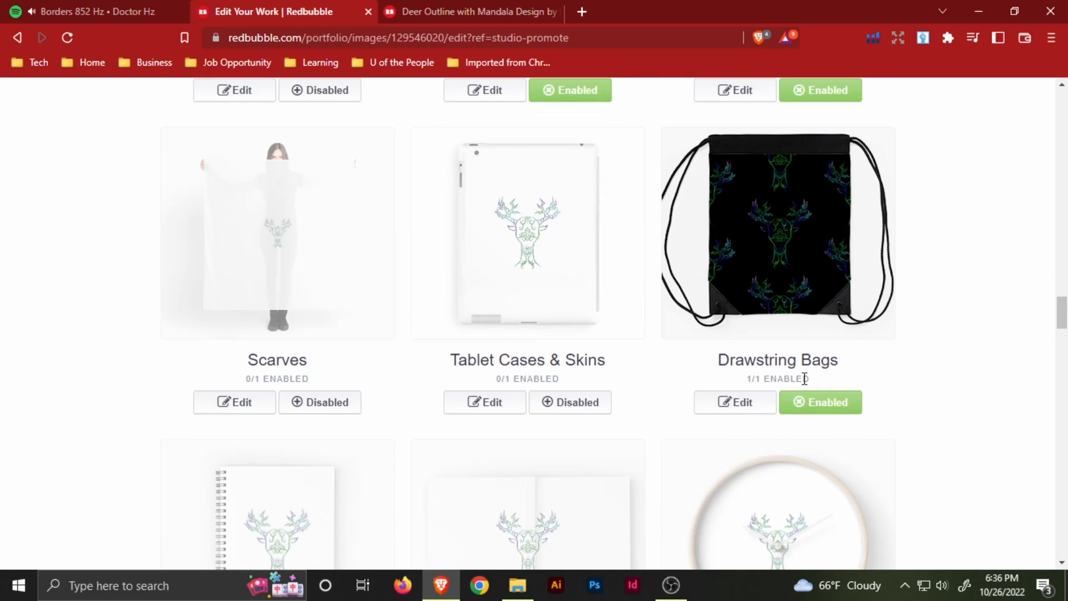
left_click(735, 402)
scroll(775, 356, "down", 5)
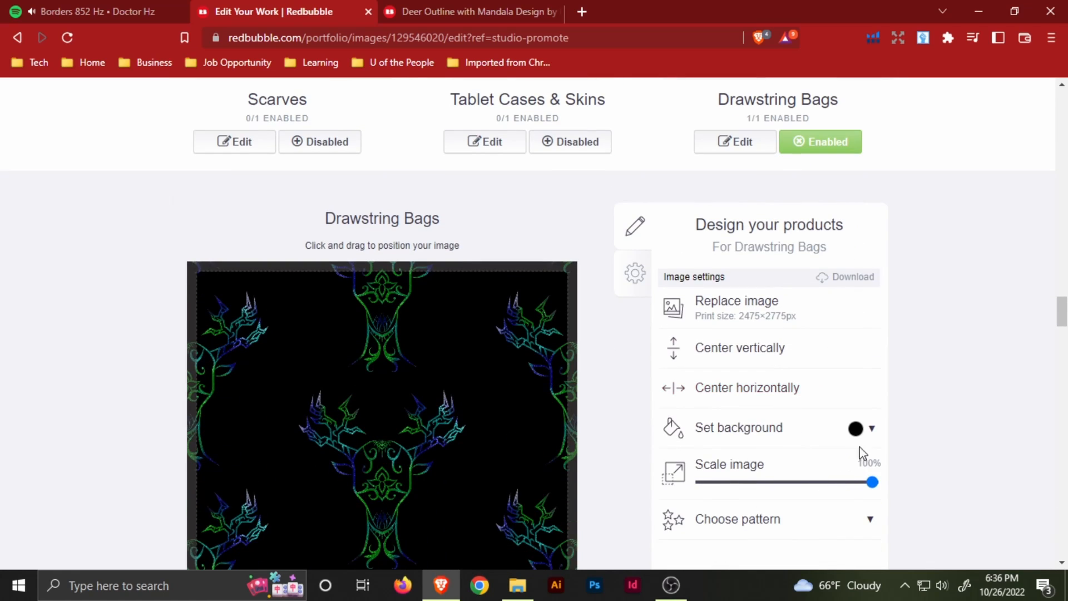
left_click(803, 431)
left_click(853, 277)
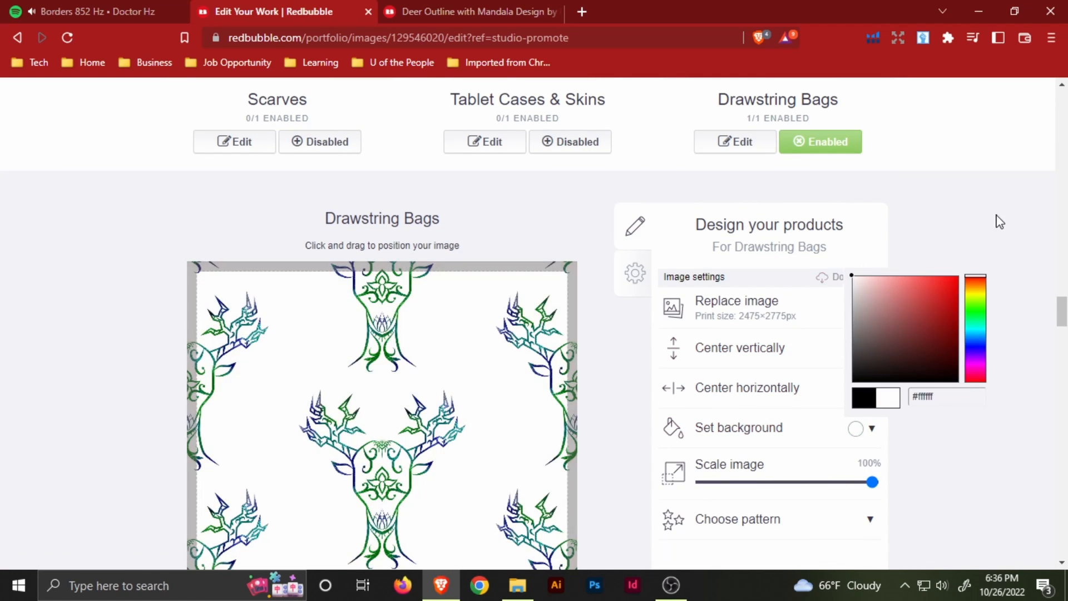
left_click(997, 219)
scroll(822, 261, "up", 6)
scroll(823, 265, "down", 10)
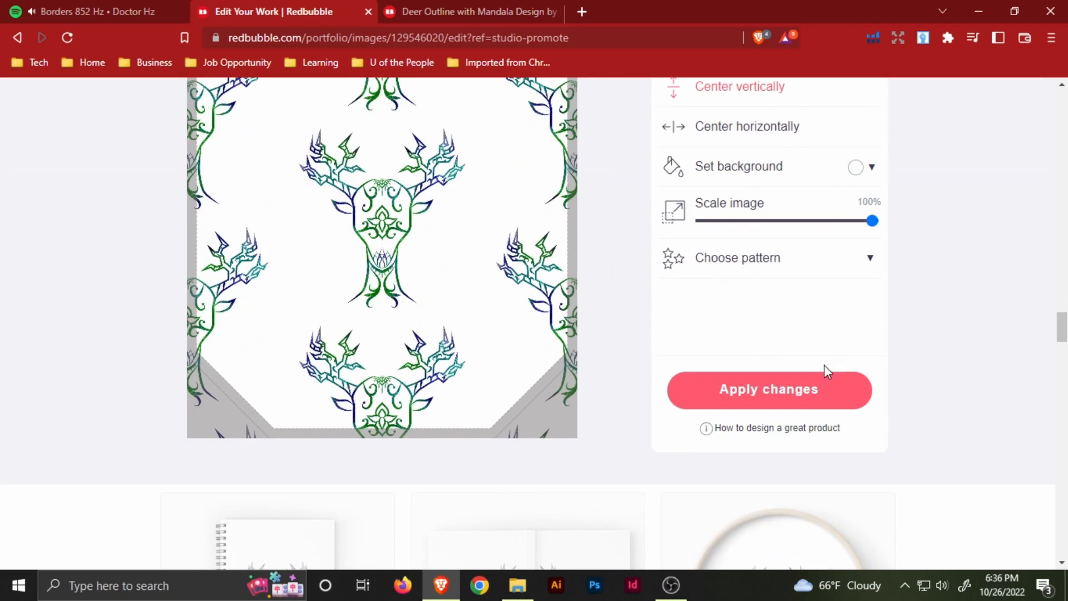
Step: Change the background of all Pillows & Totes to white #ffffff and apply the changes
scroll(809, 402, "up", 15)
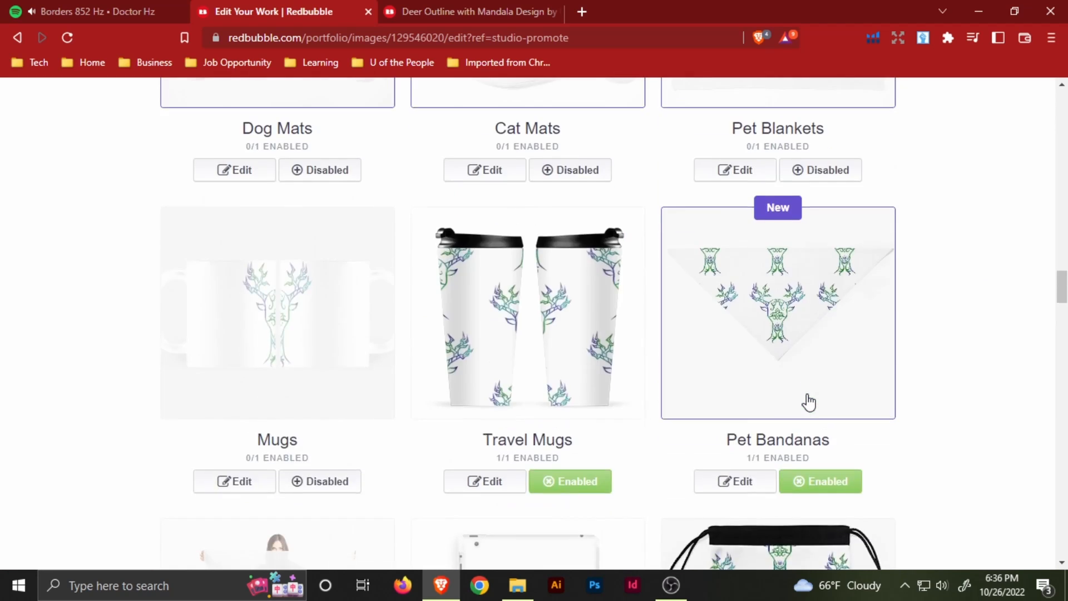
scroll(470, 384, "up", 16)
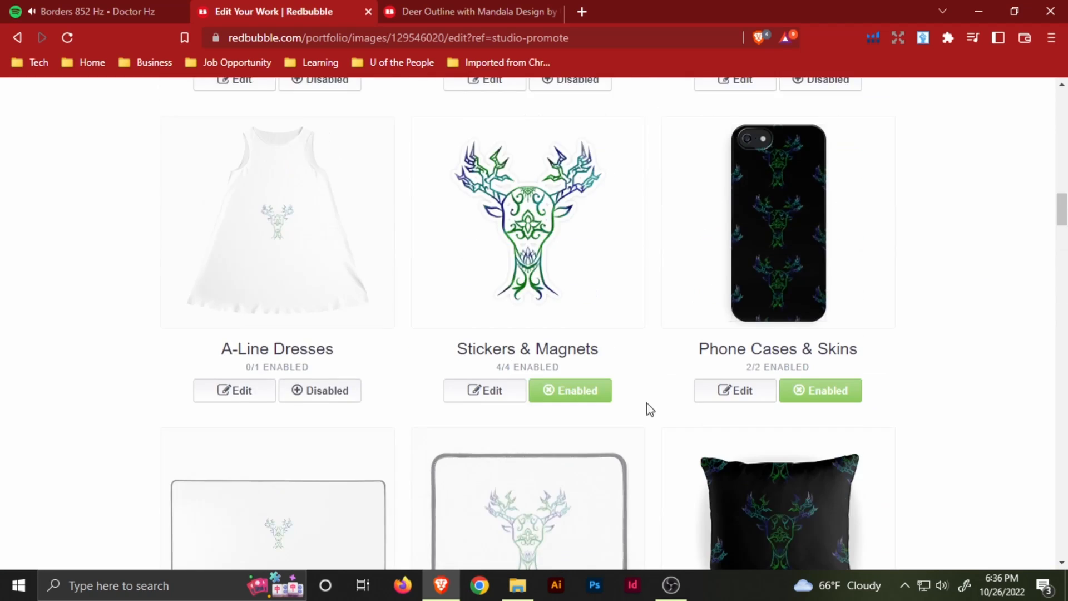
scroll(646, 408, "down", 5)
left_click(772, 445)
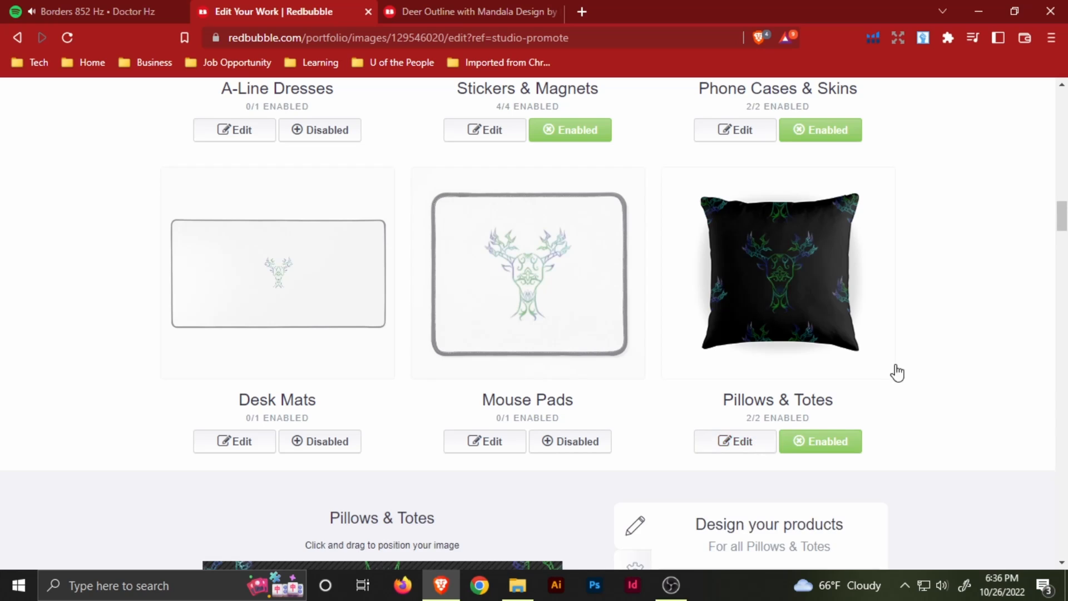
left_click(854, 338)
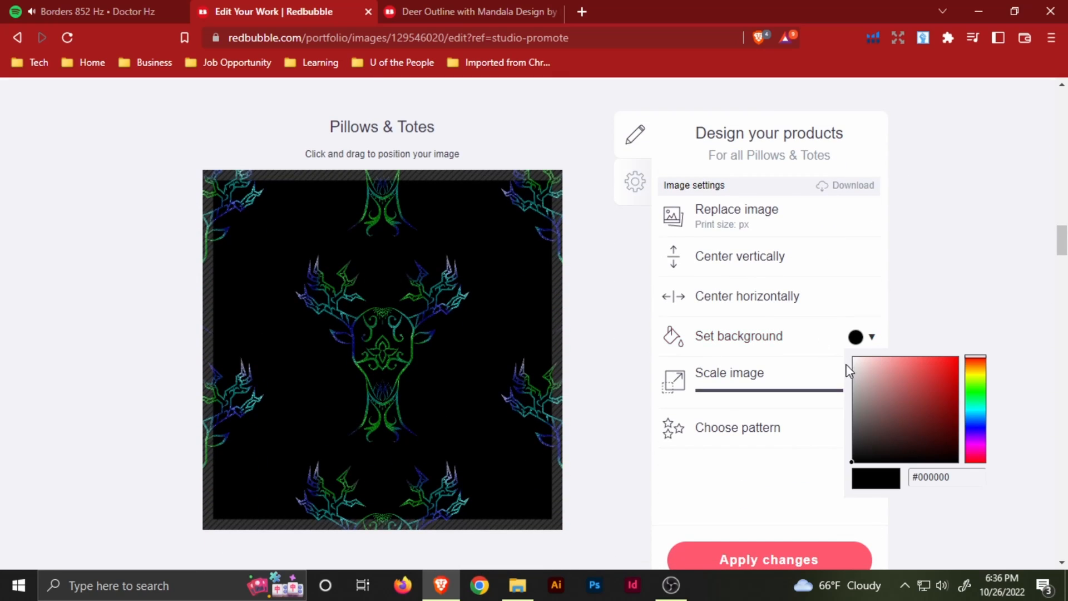
left_click_drag(853, 365, 831, 358)
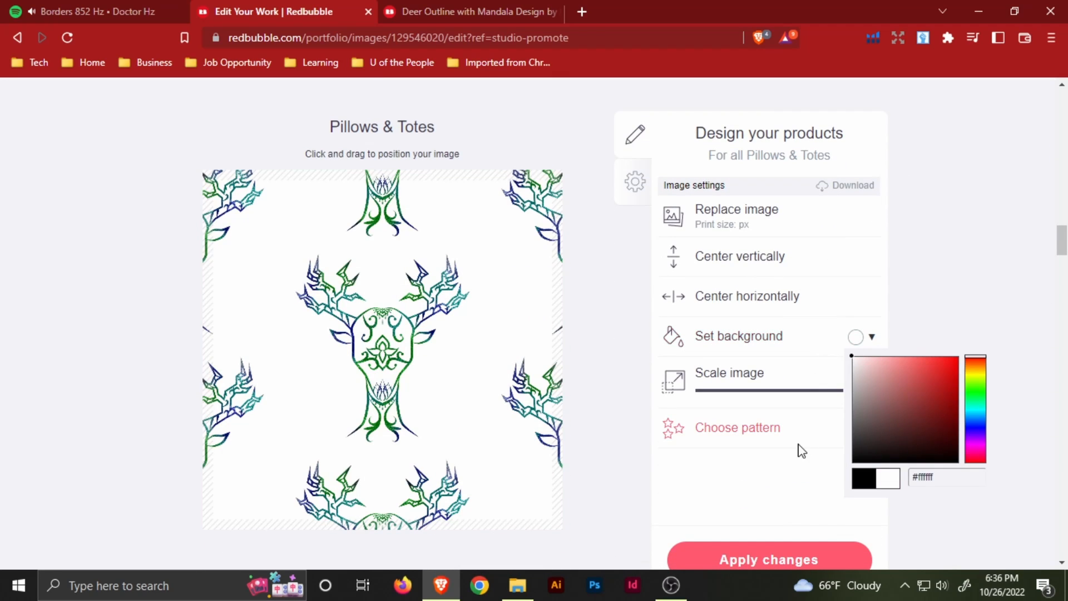
scroll(804, 549, "down", 1)
left_click(805, 532)
scroll(840, 424, "up", 8)
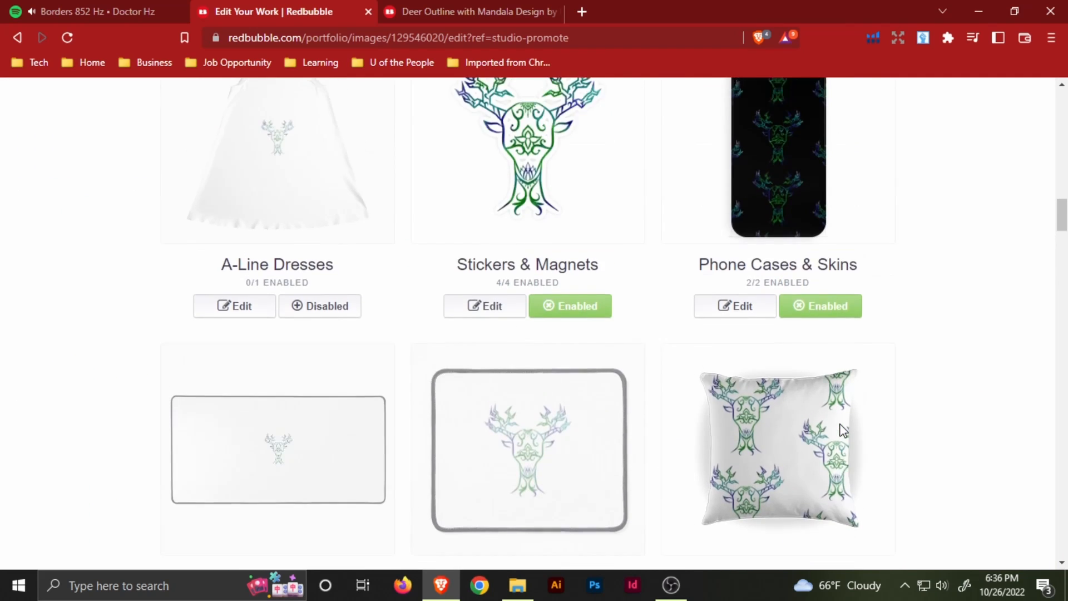
Step: Scale the image for all Pillows & Totes to 88% and apply the changes
scroll(843, 430, "up", 19)
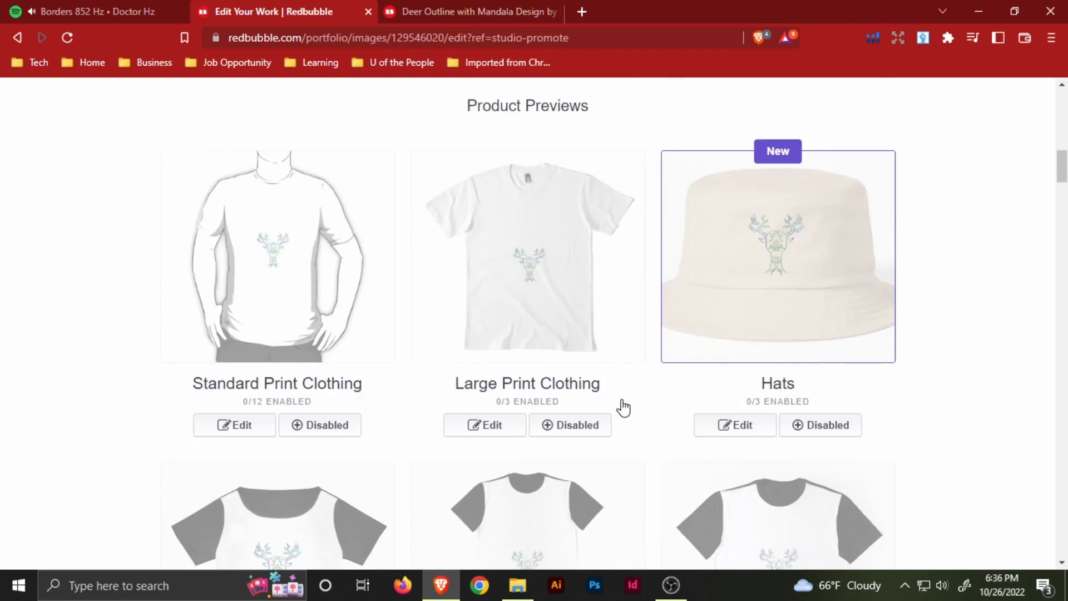
scroll(621, 406, "up", 5)
scroll(622, 406, "down", 11)
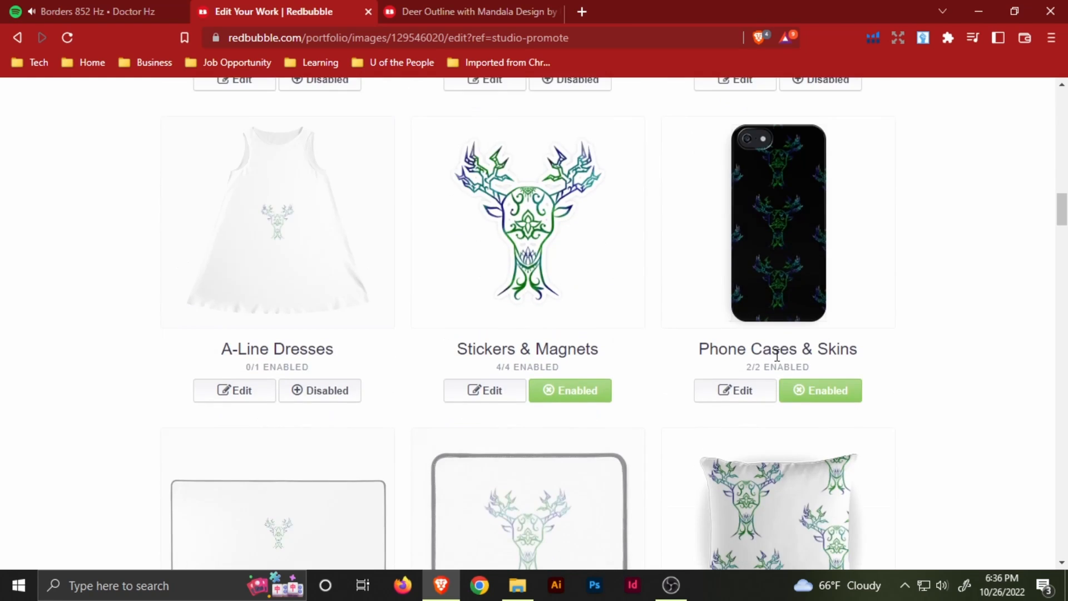
scroll(777, 355, "down", 9)
scroll(777, 355, "up", 4)
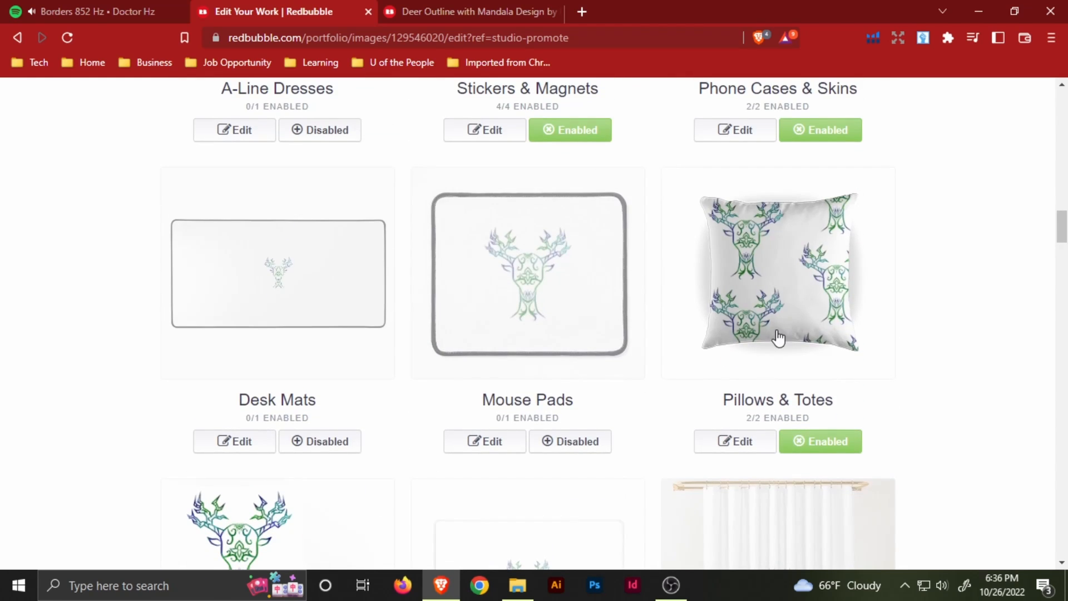
scroll(790, 328, "down", 3)
left_click(749, 312)
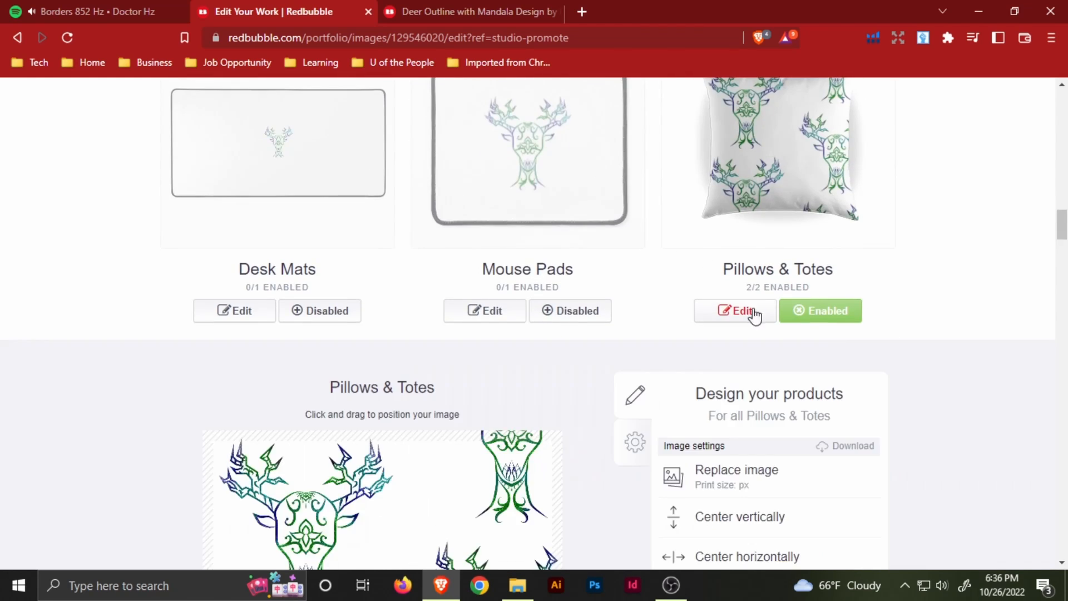
scroll(845, 374, "down", 5)
left_click_drag(870, 391, 853, 391)
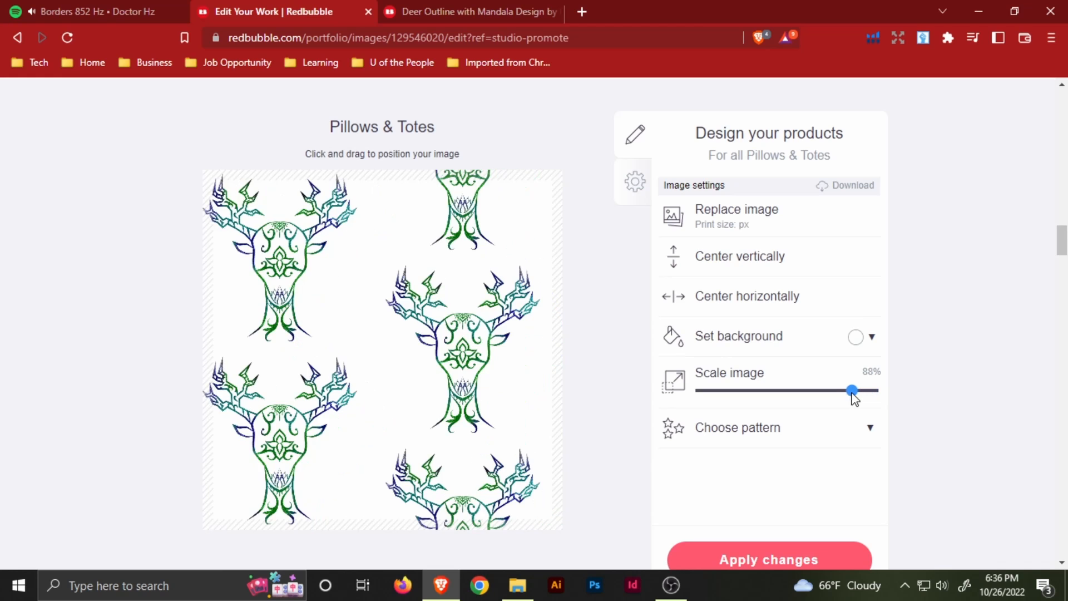
scroll(889, 358, "up", 10)
scroll(892, 360, "down", 9)
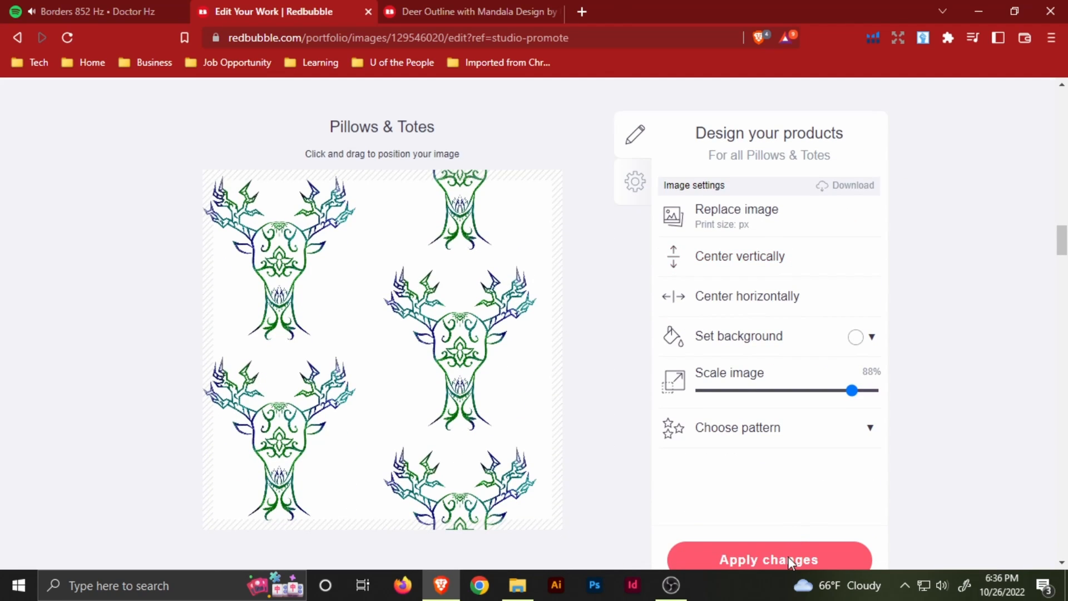
left_click(790, 559)
Step: Open the Water Bottles design for editing and center its pattern vertically and horizontally
scroll(615, 400, "down", 5)
scroll(446, 358, "up", 3)
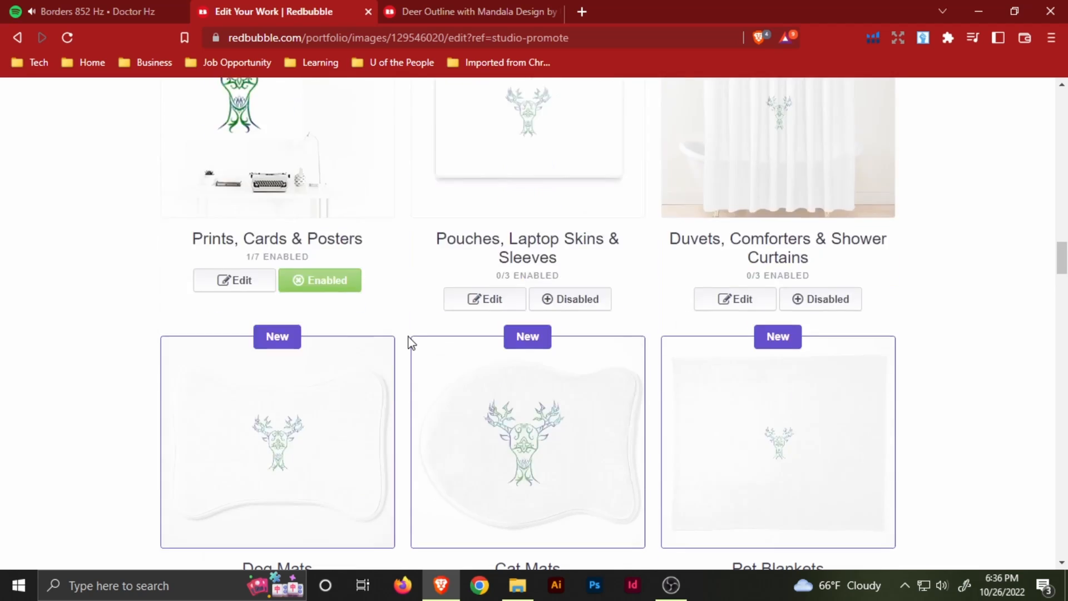
scroll(409, 342, "up", 3)
scroll(399, 334, "down", 10)
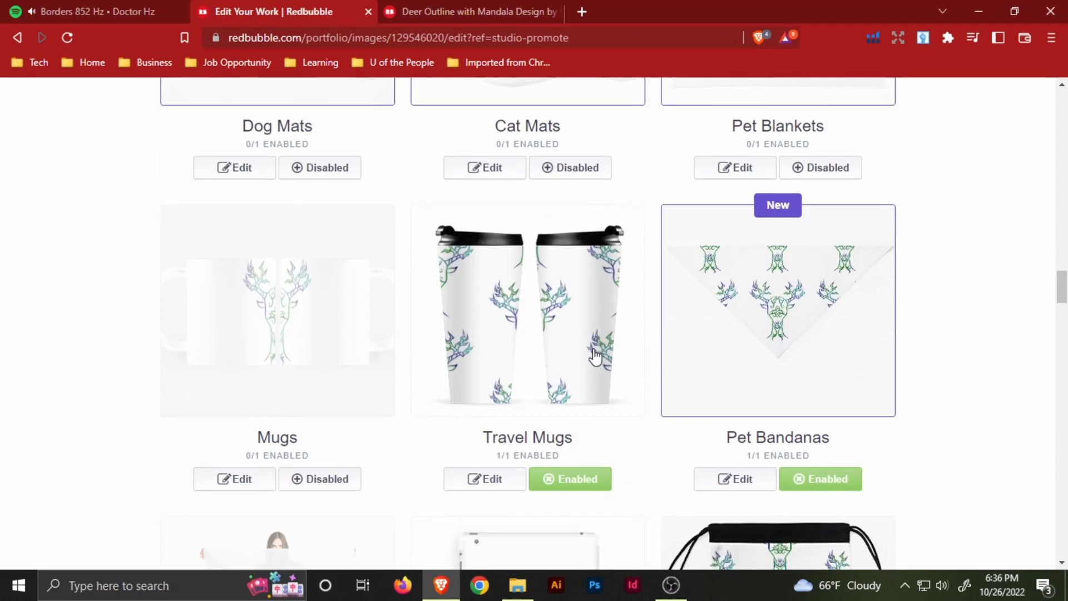
scroll(588, 354, "down", 2)
scroll(516, 357, "down", 20)
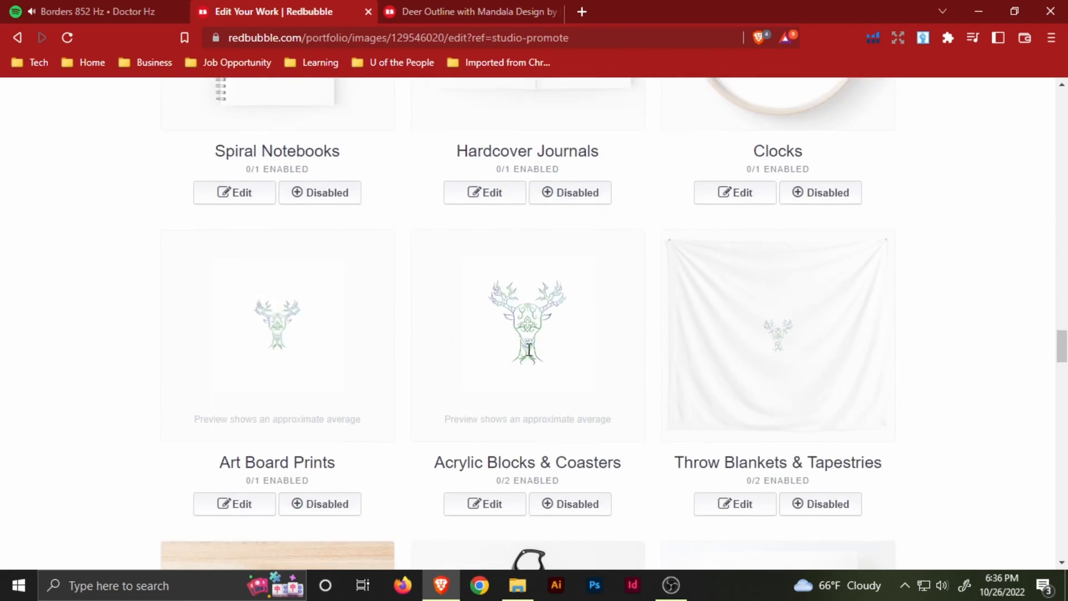
left_click(497, 425)
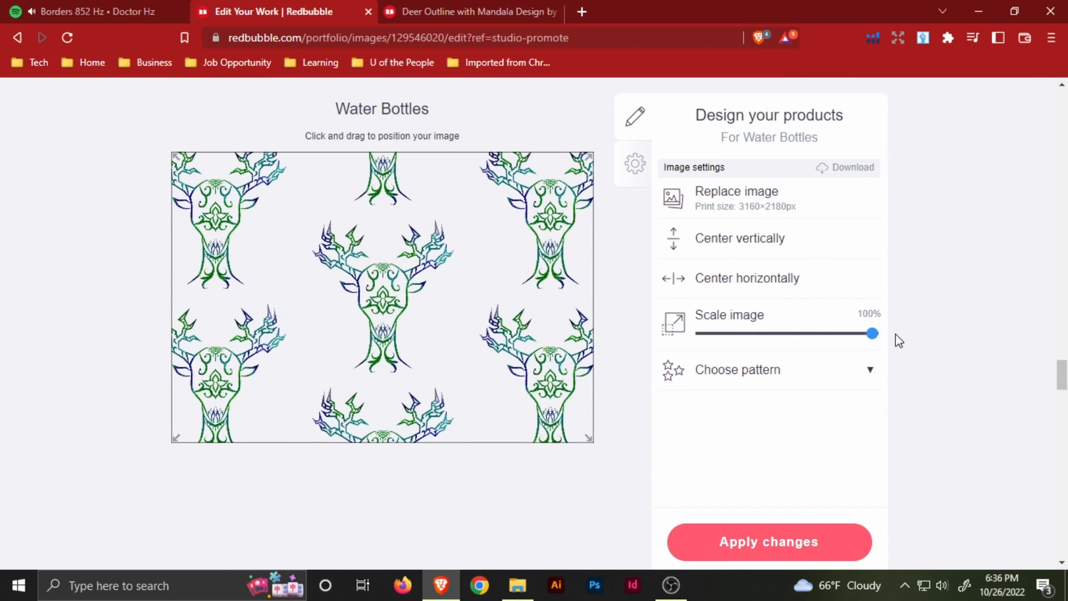
left_click(727, 258)
left_click(728, 274)
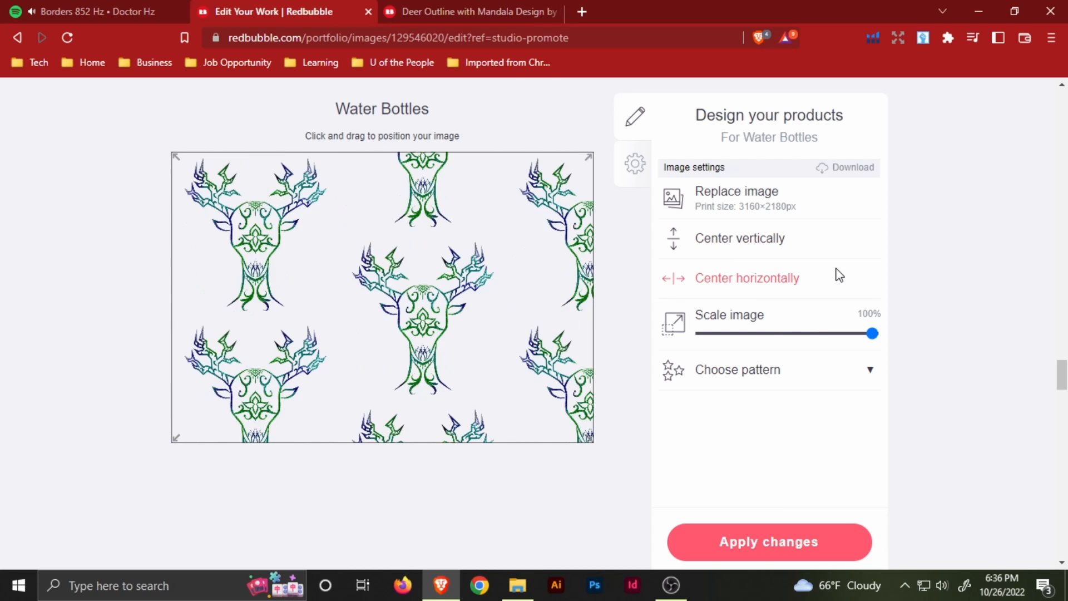
scroll(837, 275, "up", 5)
scroll(837, 275, "down", 7)
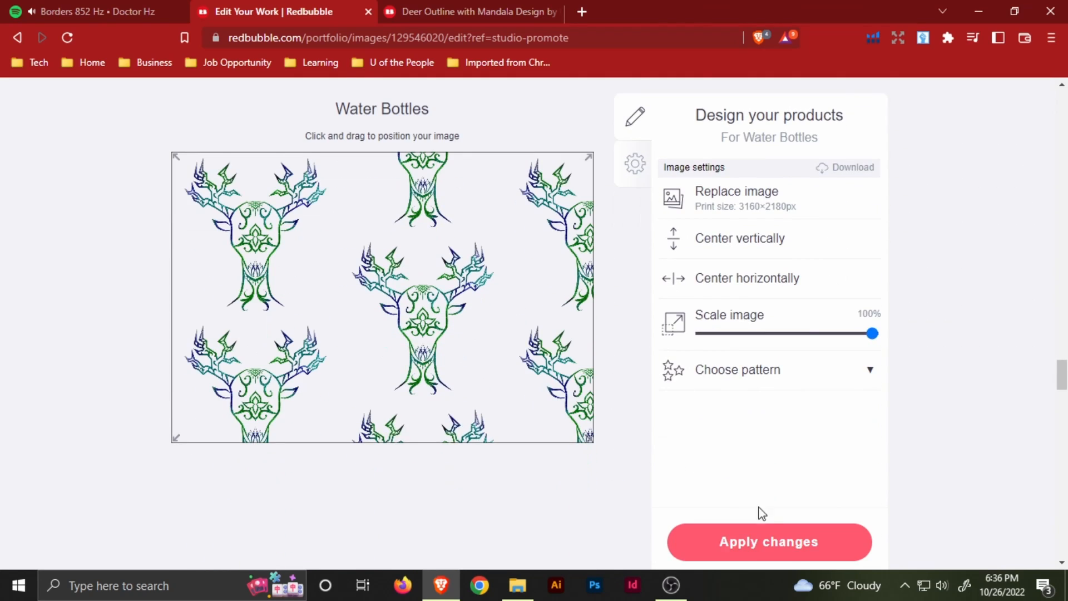
Step: Change the Floor Pillows background to white and apply the changes
scroll(735, 416, "down", 15)
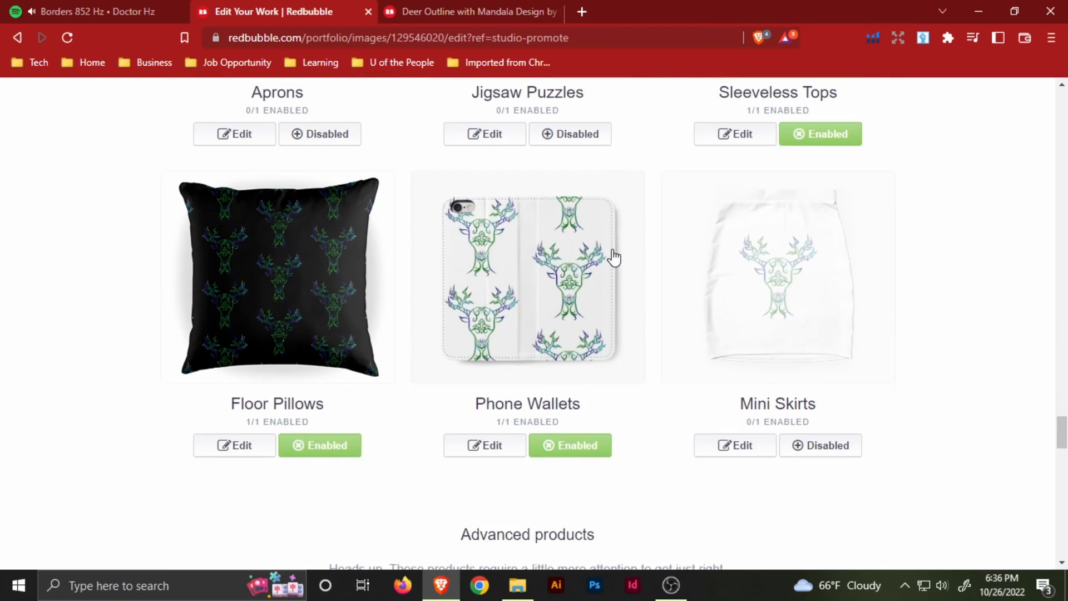
left_click(238, 445)
scroll(749, 286, "down", 7)
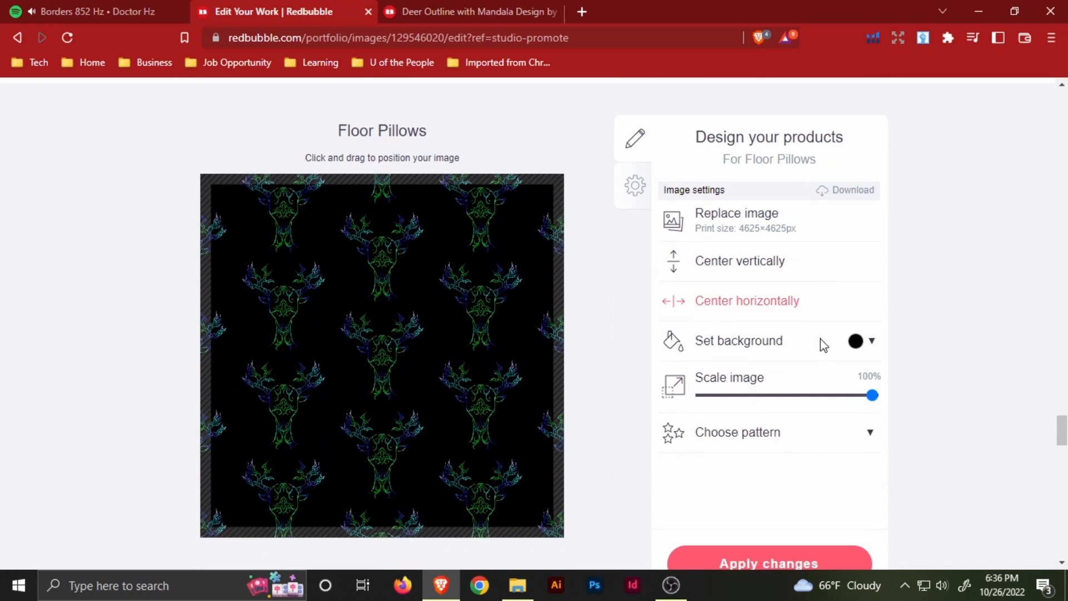
left_click(856, 342)
left_click_drag(860, 371, 849, 358)
left_click(964, 298)
scroll(777, 559, "down", 1)
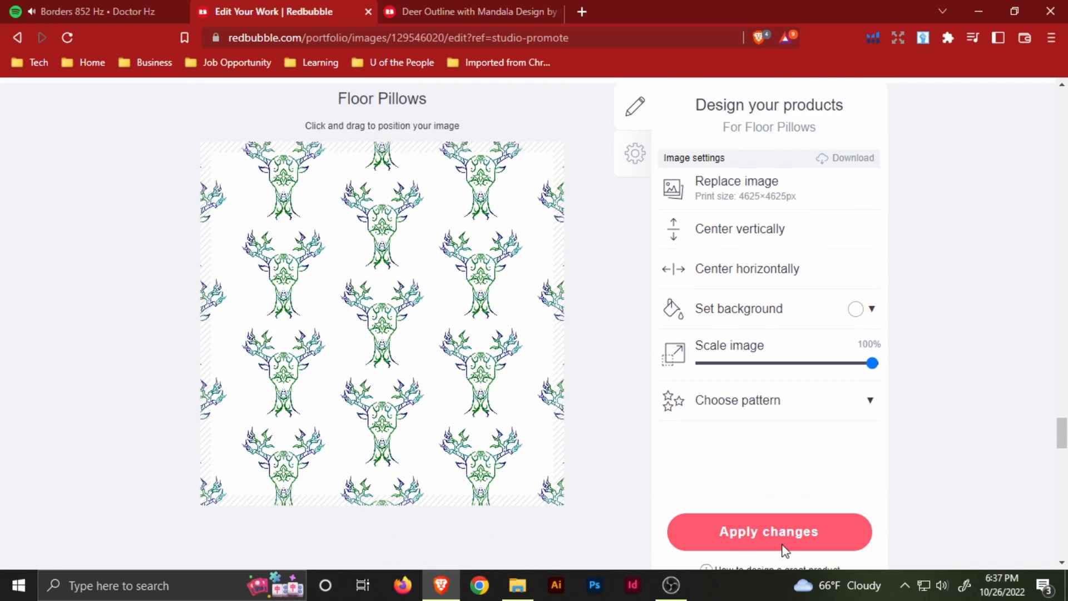
left_click(784, 545)
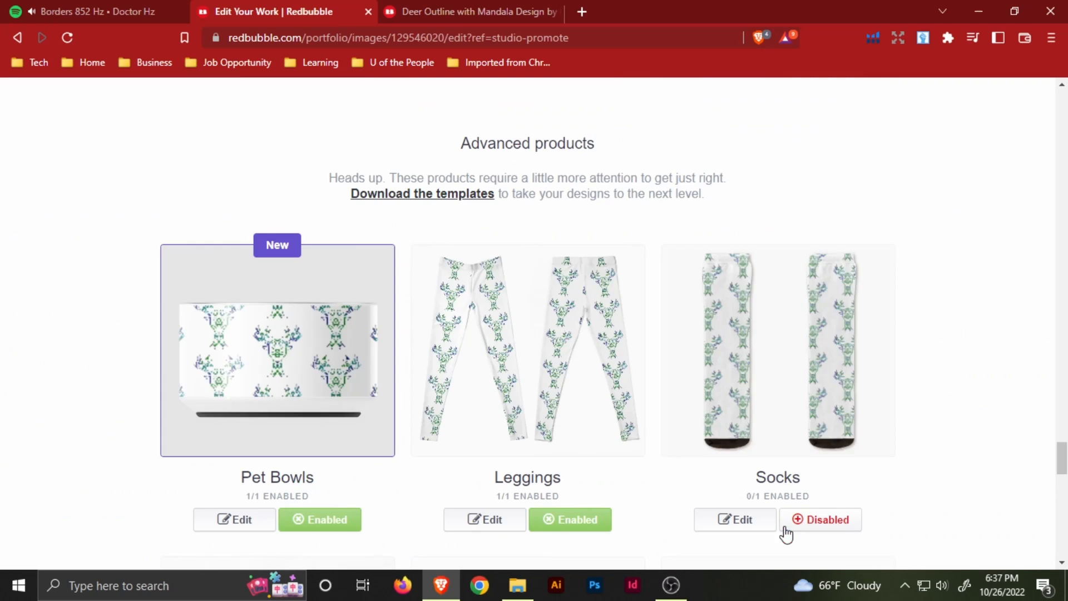
Step: Enable the Socks product and save the work with the right to sell the artwork confirmed
left_click(833, 517)
scroll(503, 305, "down", 10)
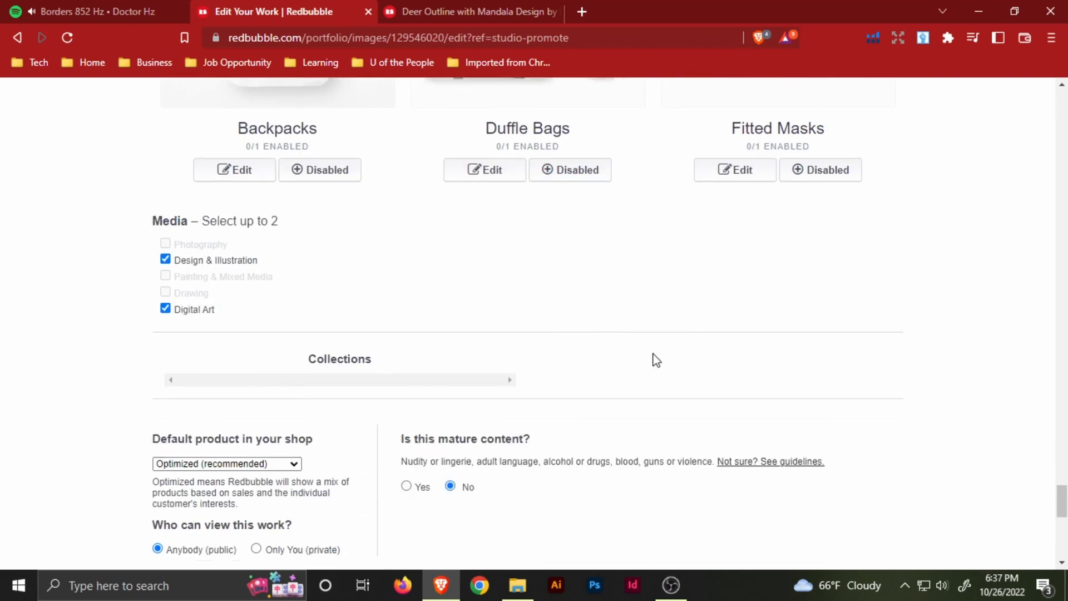
scroll(656, 360, "down", 5)
left_click(870, 432)
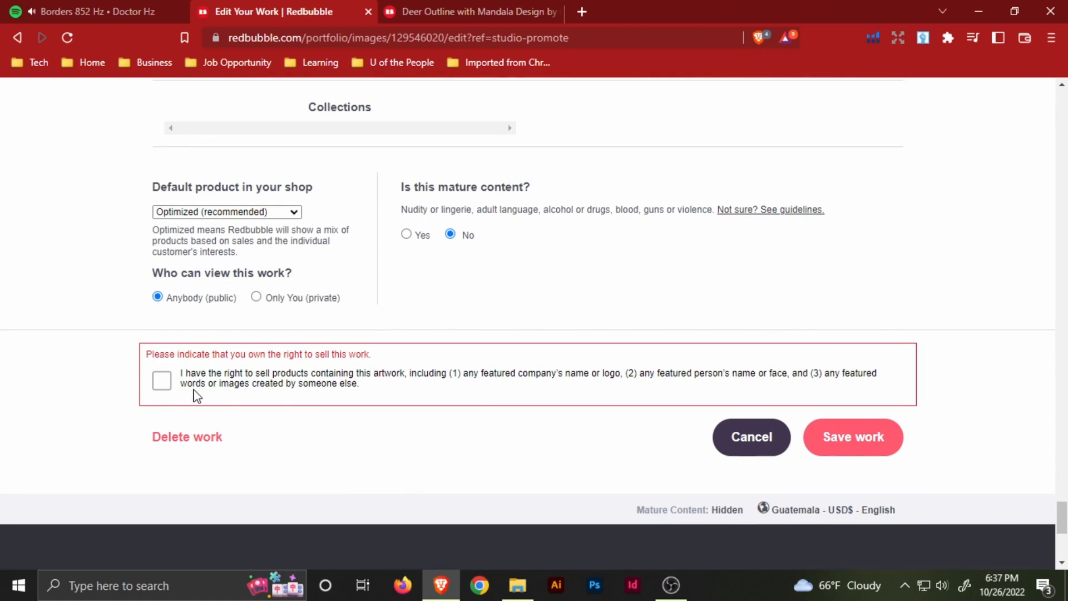
left_click(160, 388)
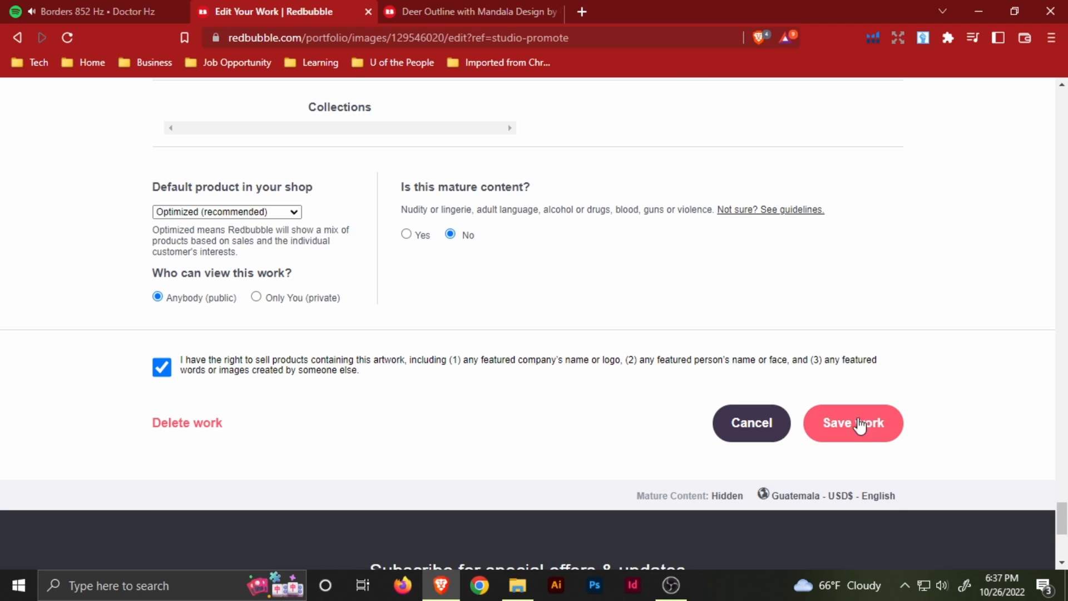
left_click(860, 424)
scroll(716, 371, "up", 6)
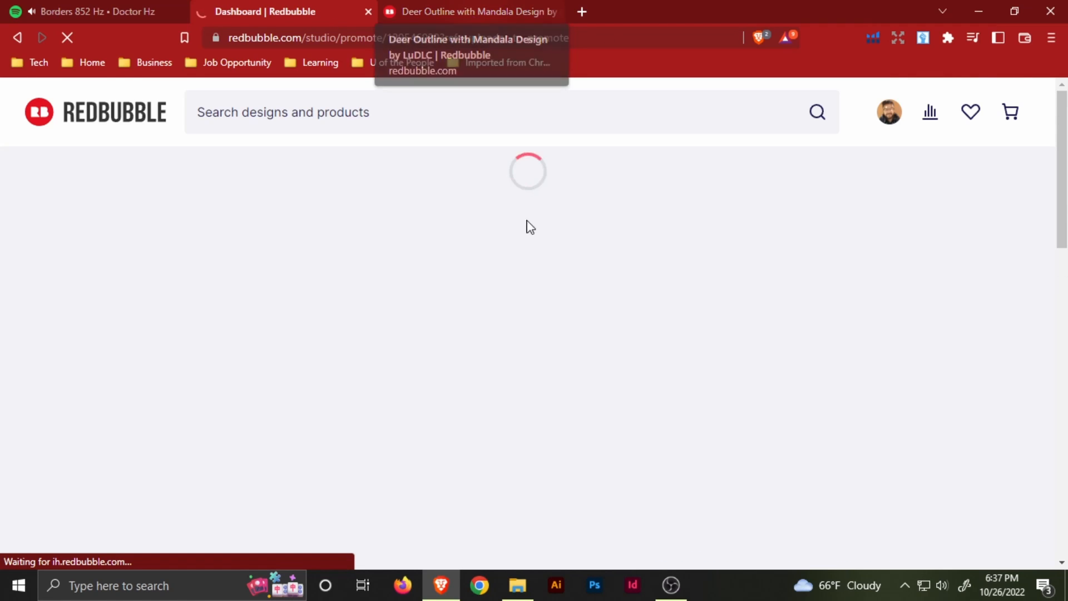
Step: View the published Deer Outline with Mandala Design work and examine how the design looks on its shop products
scroll(584, 343, "down", 3)
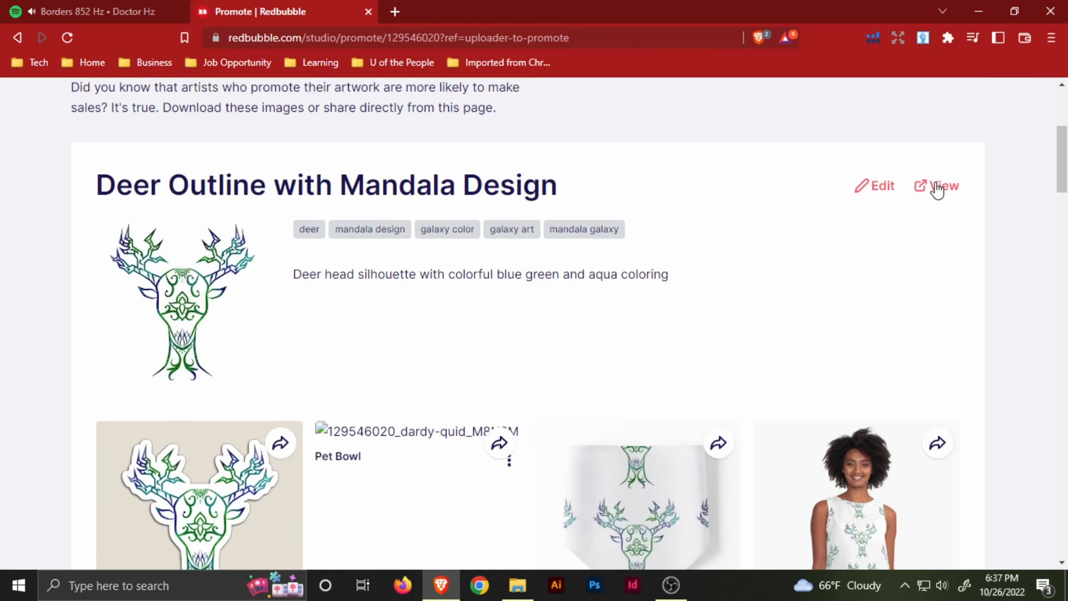
left_click(936, 187)
scroll(592, 315, "down", 5)
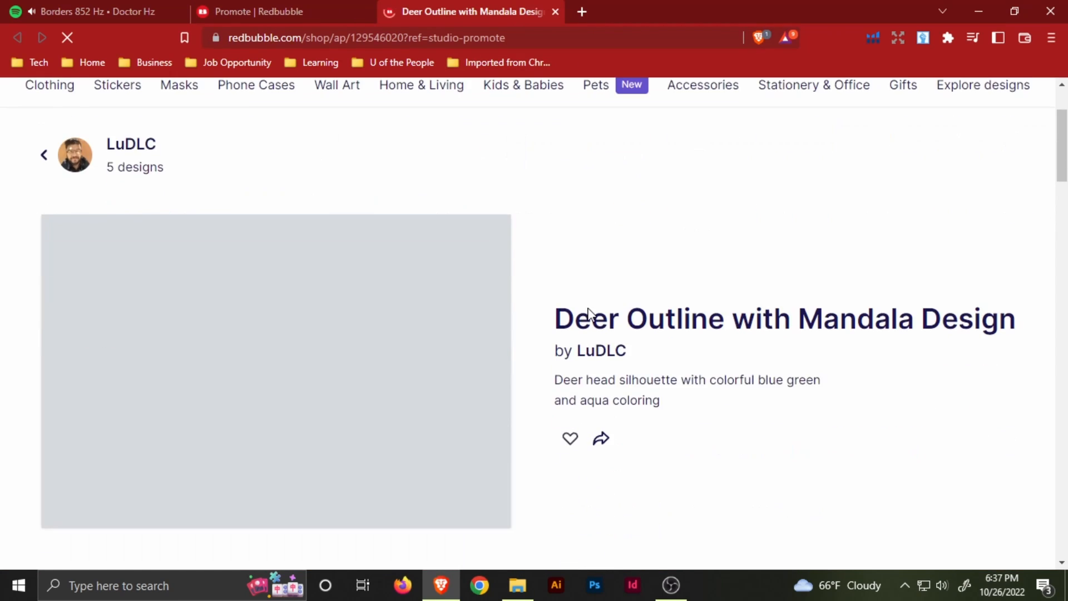
scroll(412, 339, "down", 2)
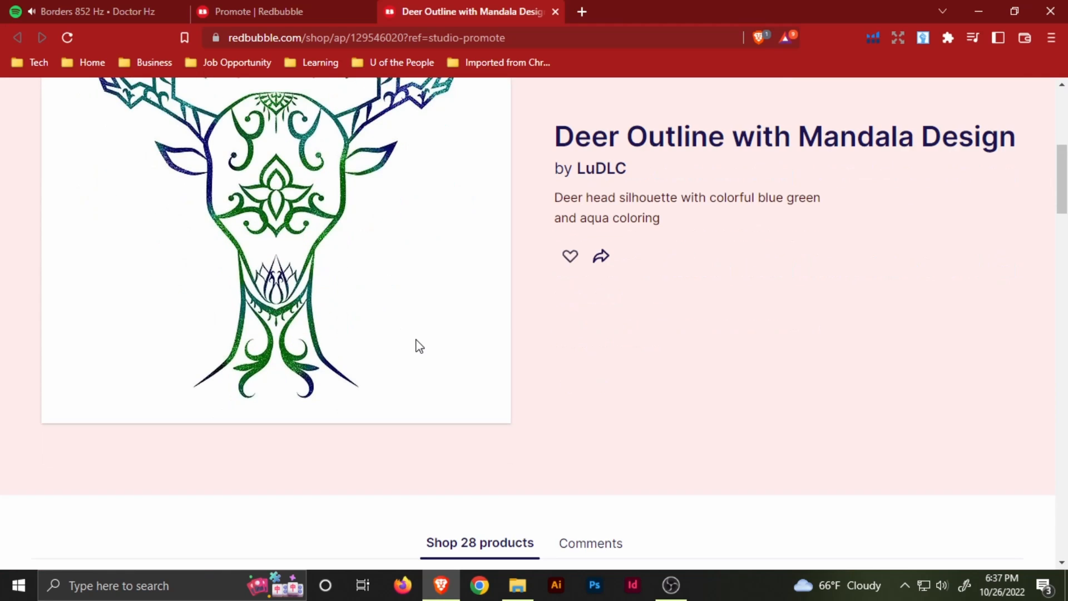
scroll(476, 339, "down", 2)
scroll(506, 334, "up", 4)
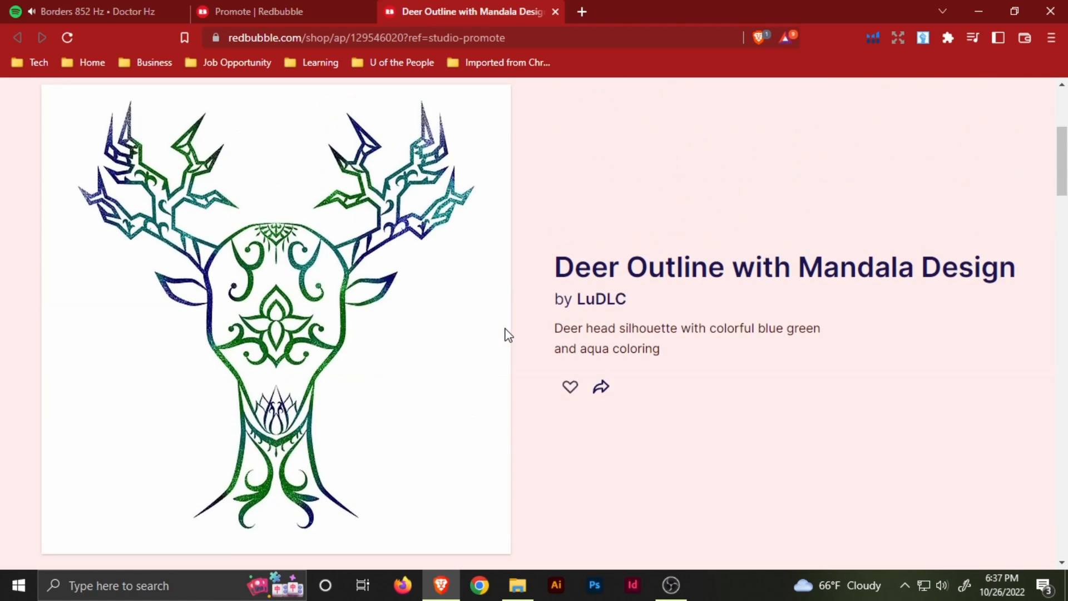
scroll(464, 362, "down", 8)
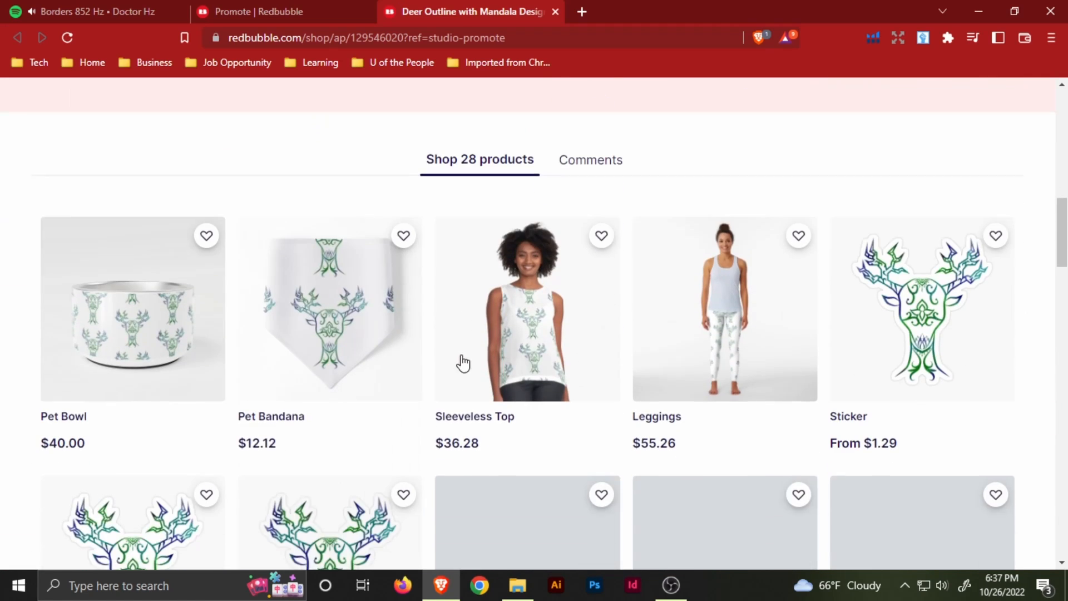
scroll(490, 360, "down", 2)
scroll(499, 359, "down", 7)
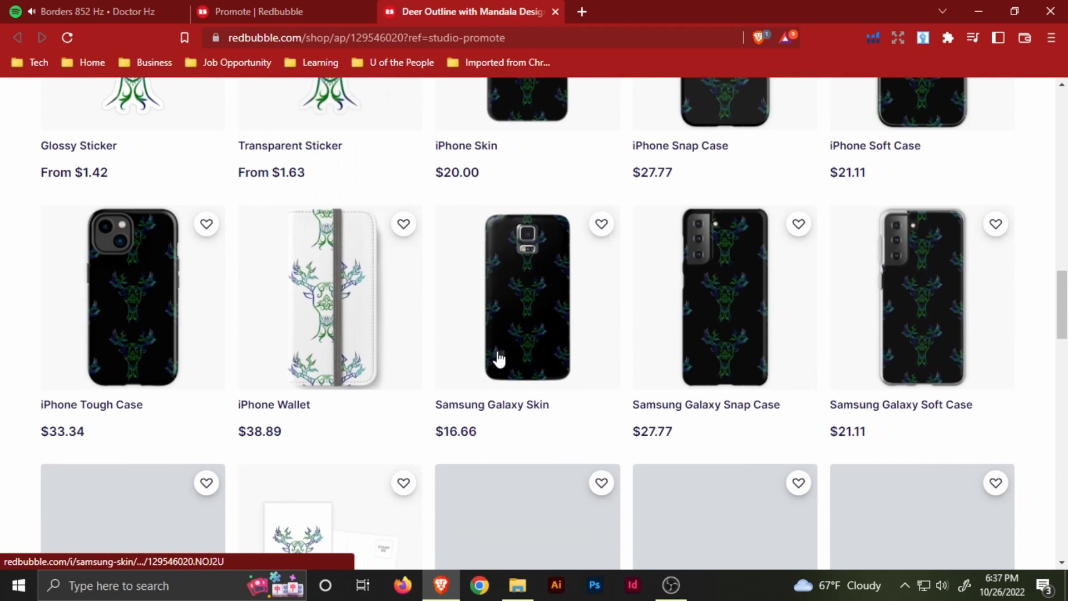
scroll(500, 358, "down", 4)
scroll(499, 359, "down", 2)
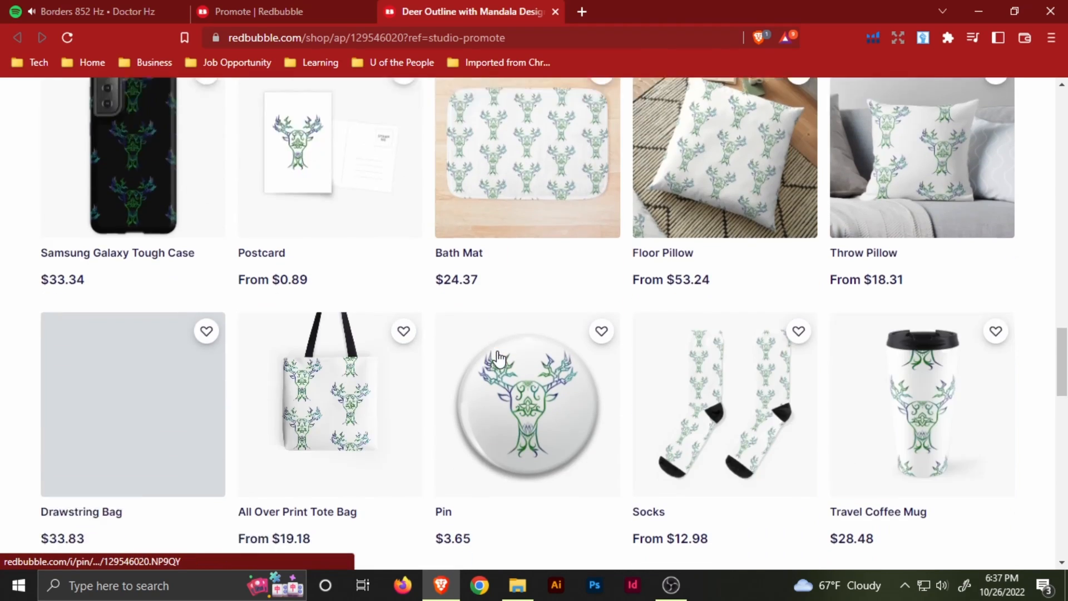
scroll(500, 358, "down", 6)
Step: Open the Water Bottle listing to inspect its artwork preview, and return to the work's Promote page
scroll(499, 357, "down", 1)
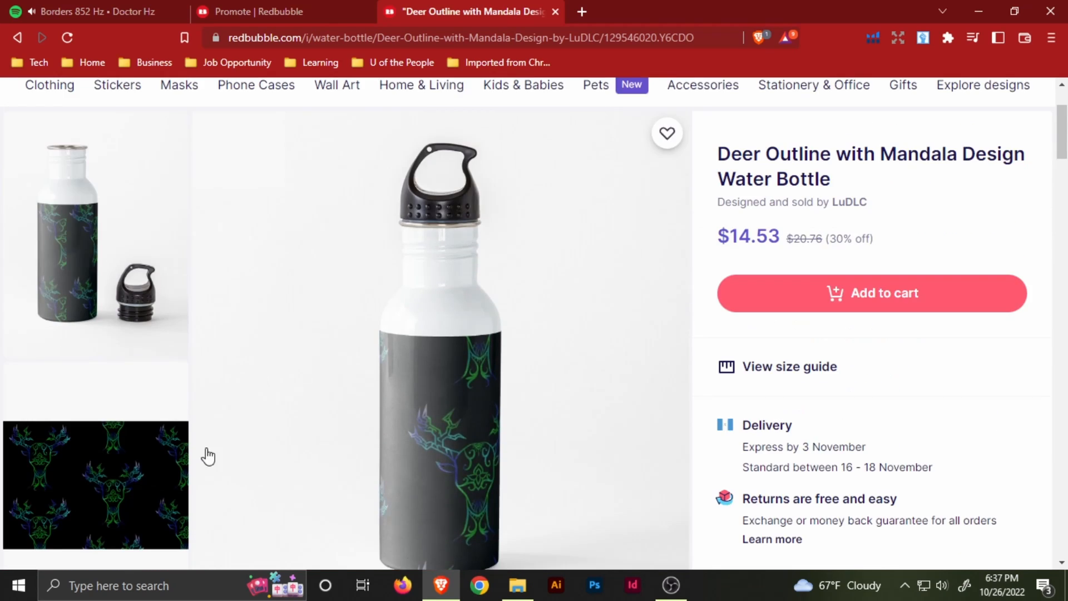
left_click(181, 462)
left_click(823, 261)
scroll(591, 386, "down", 2)
scroll(591, 386, "up", 1)
left_click(333, 10)
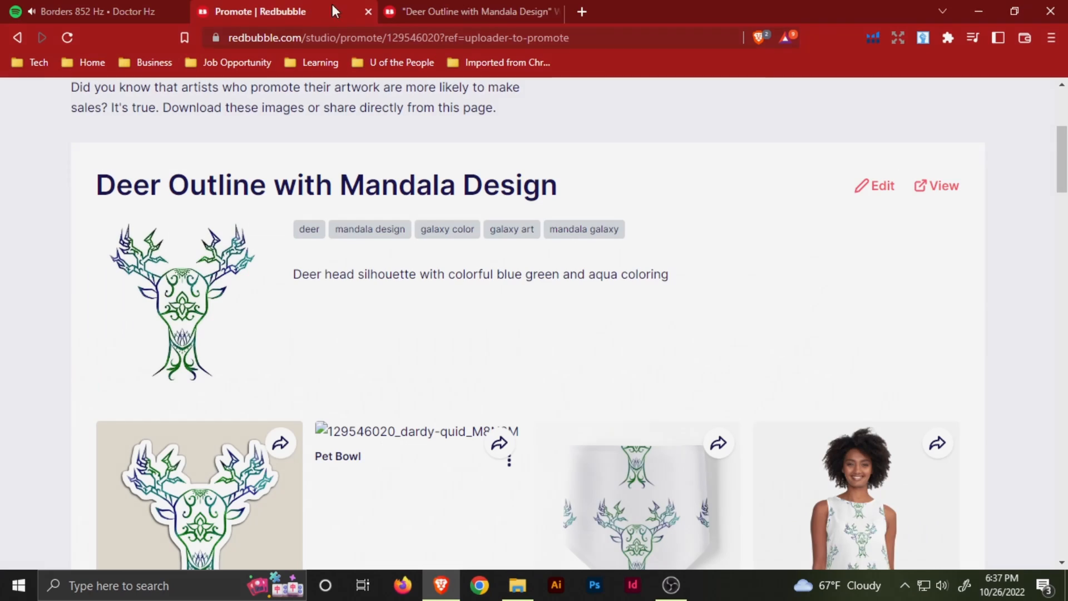
scroll(696, 315, "down", 20)
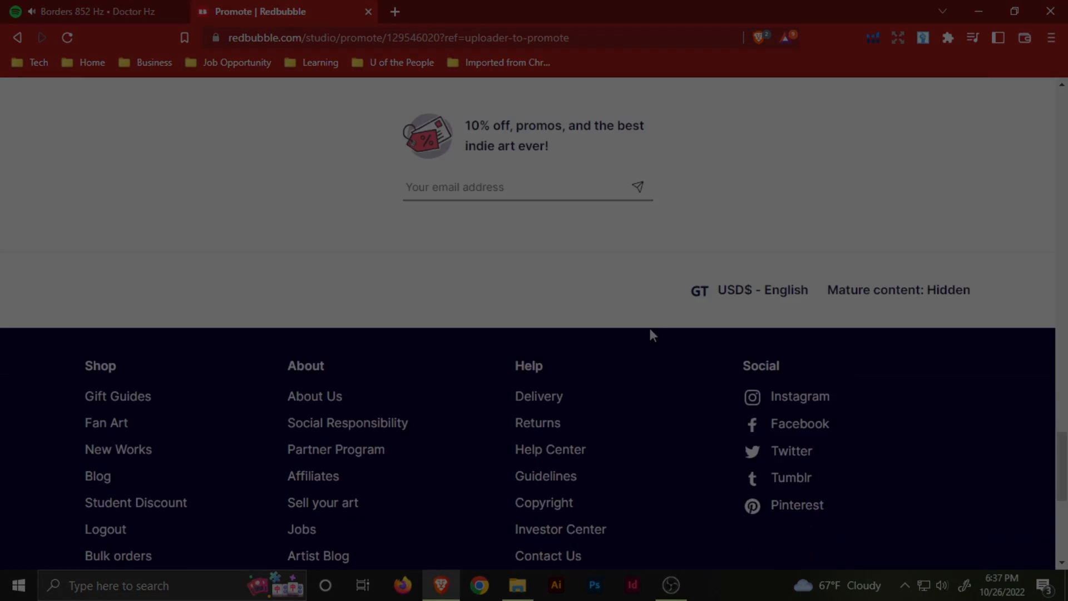